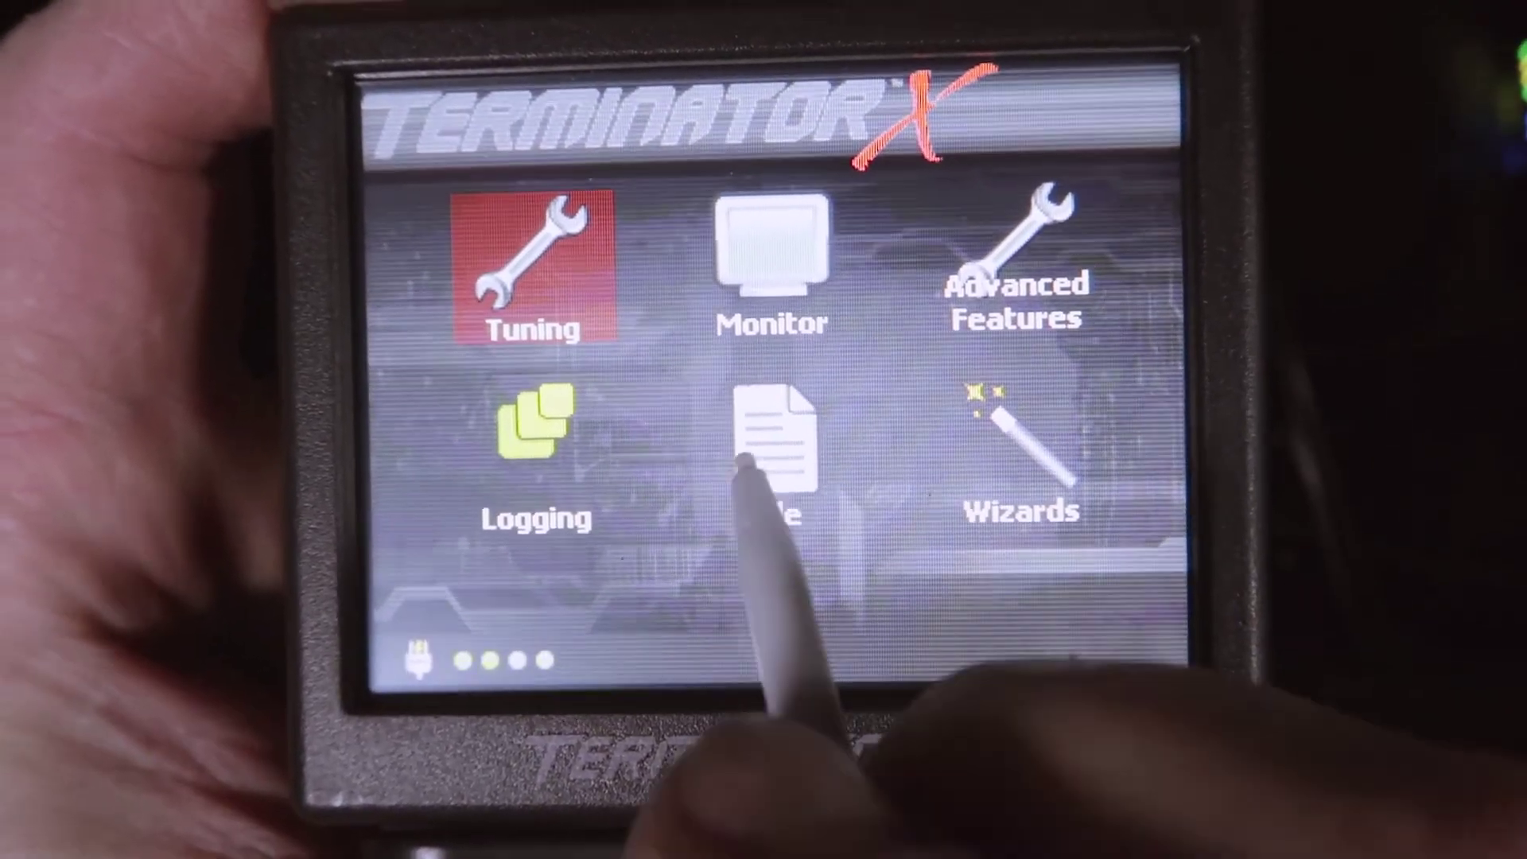
Step: Download the ECU's global config to the SD card as 85 STANG.terx, then go back home
click(743, 459)
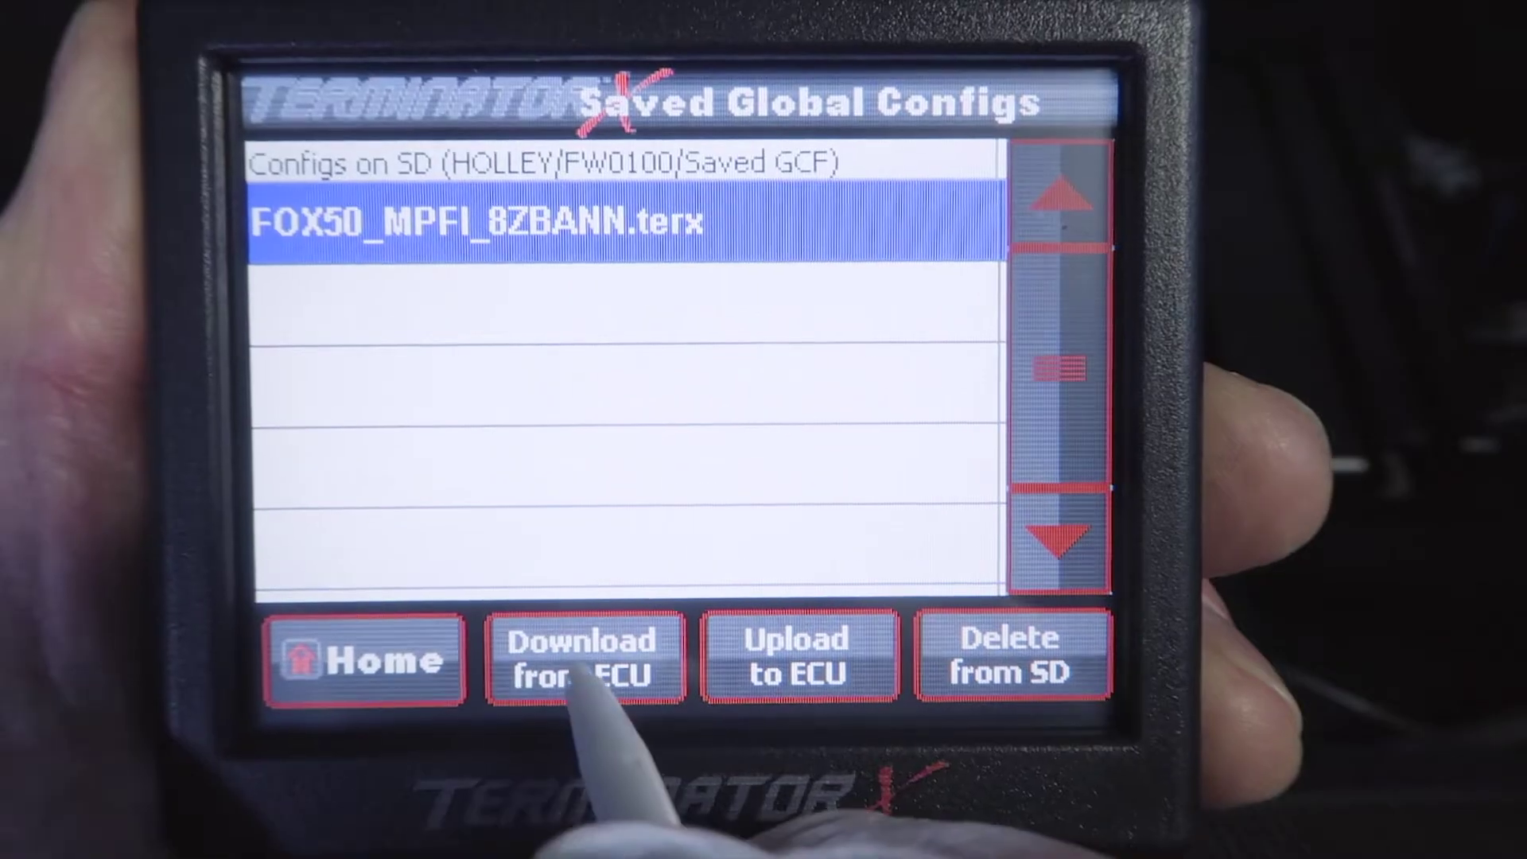
click(570, 638)
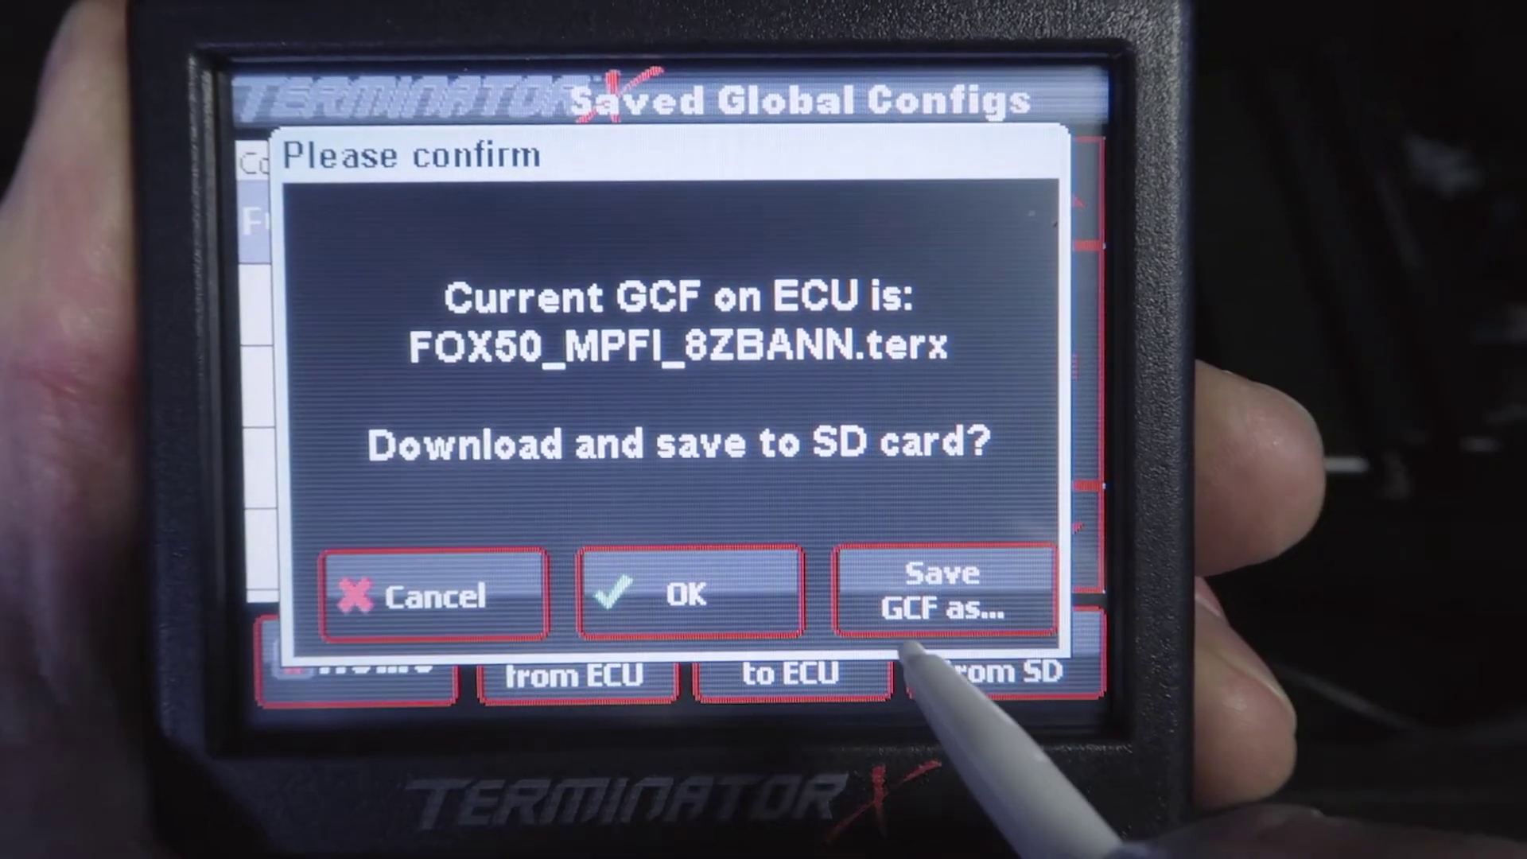
click(955, 617)
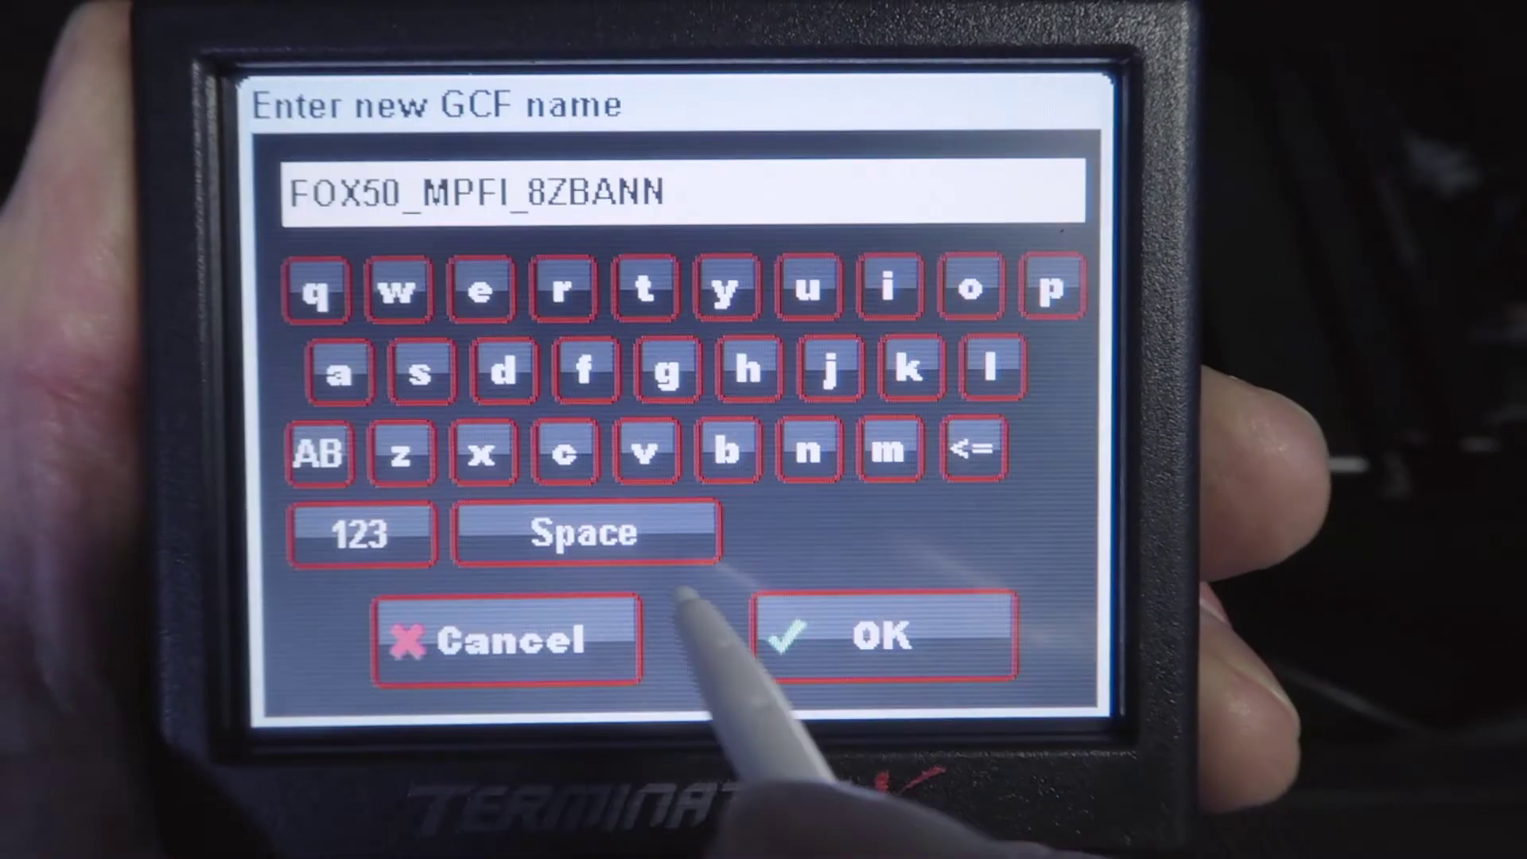
text(85 STA)
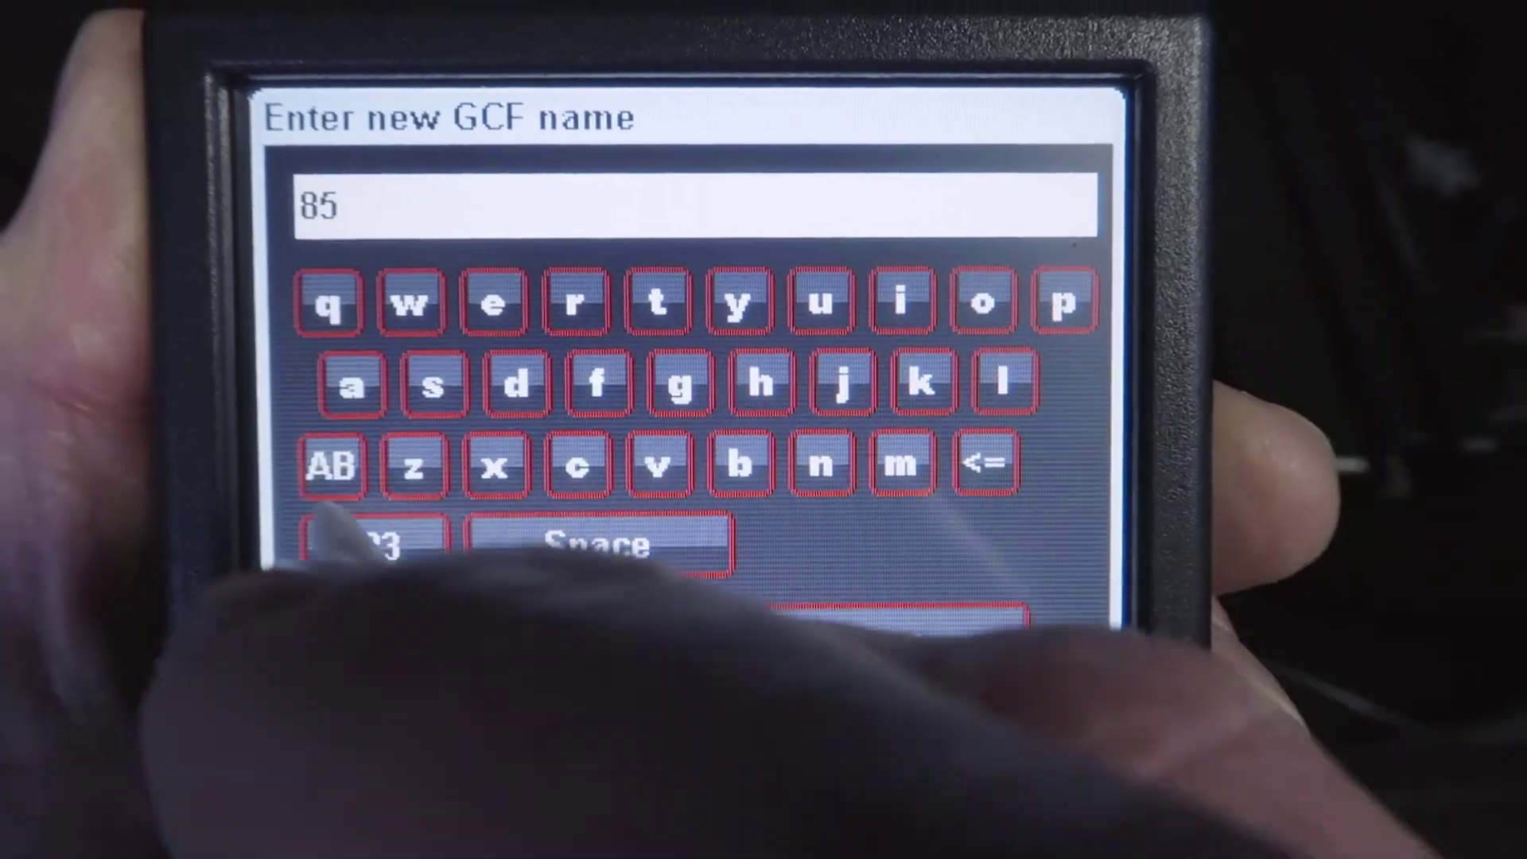
text(NG)
click(954, 648)
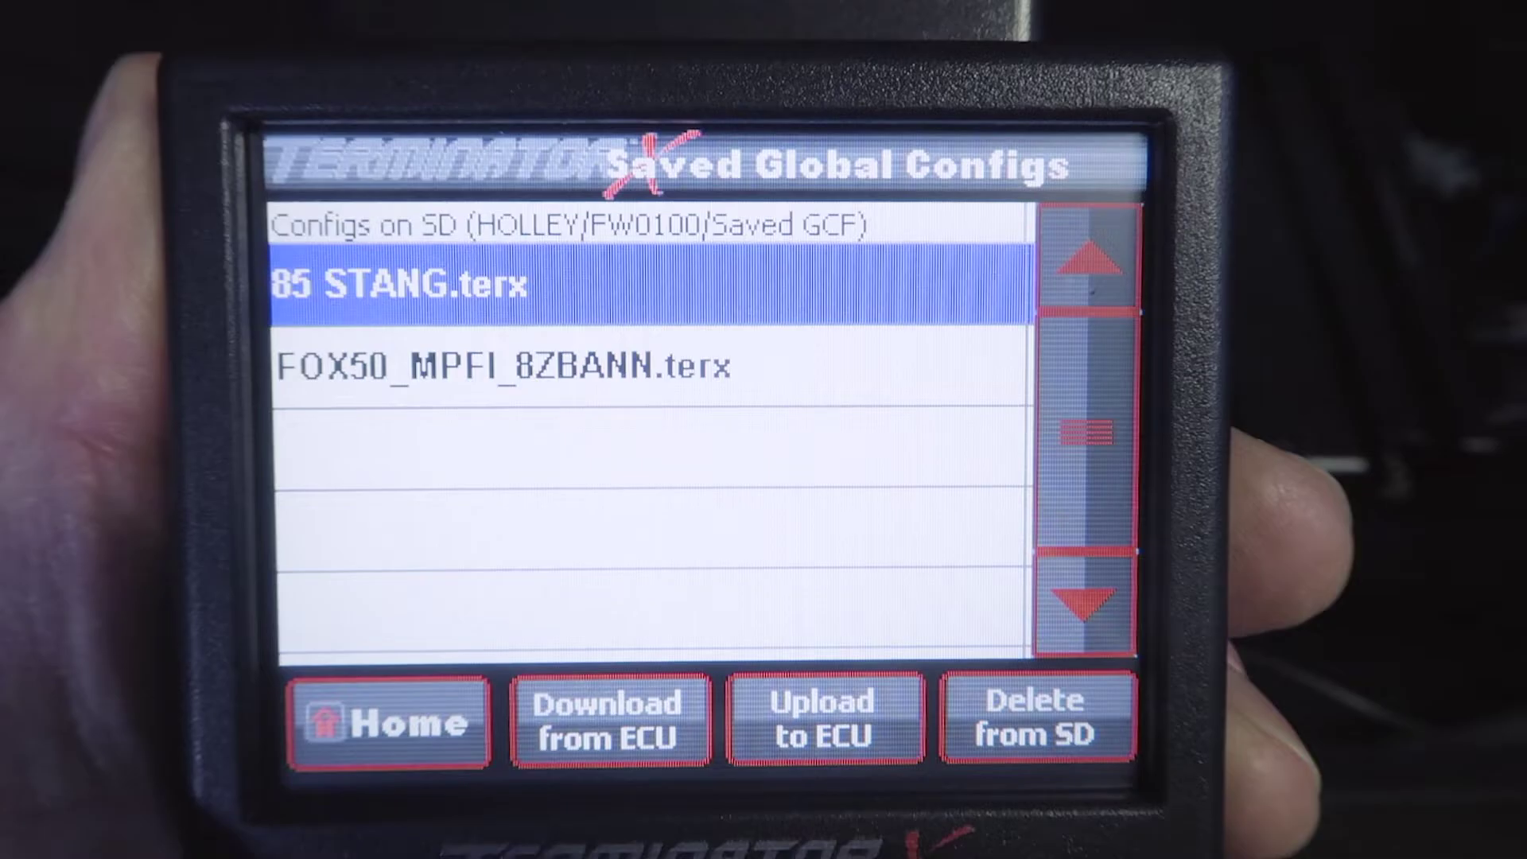
click(401, 728)
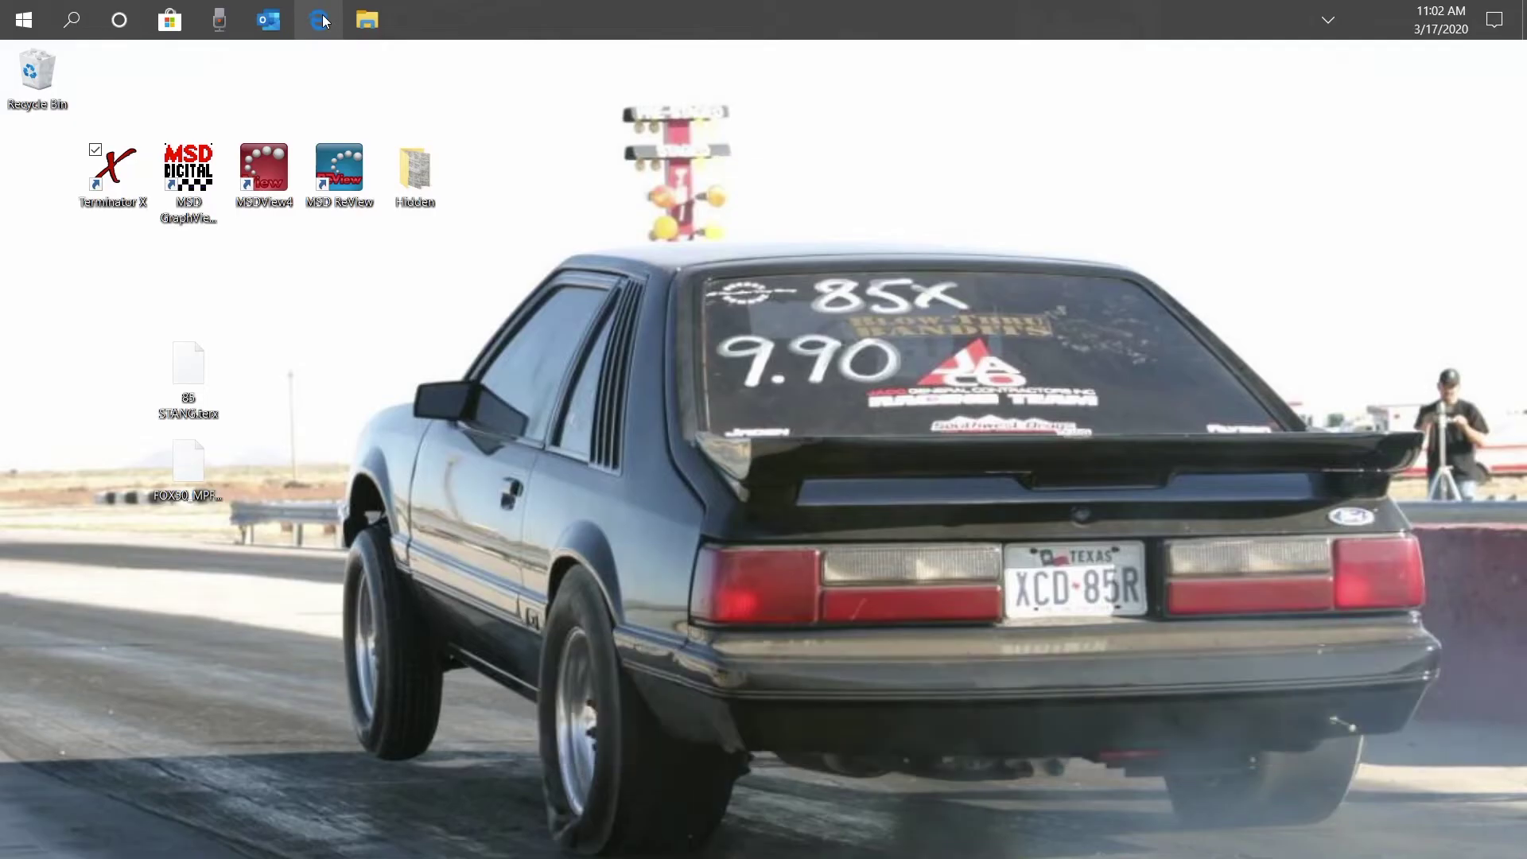
Step: Launch Terminator X and open 85 STANG.terx from the FW0100 > Saved GCF folder
double_click(112, 171)
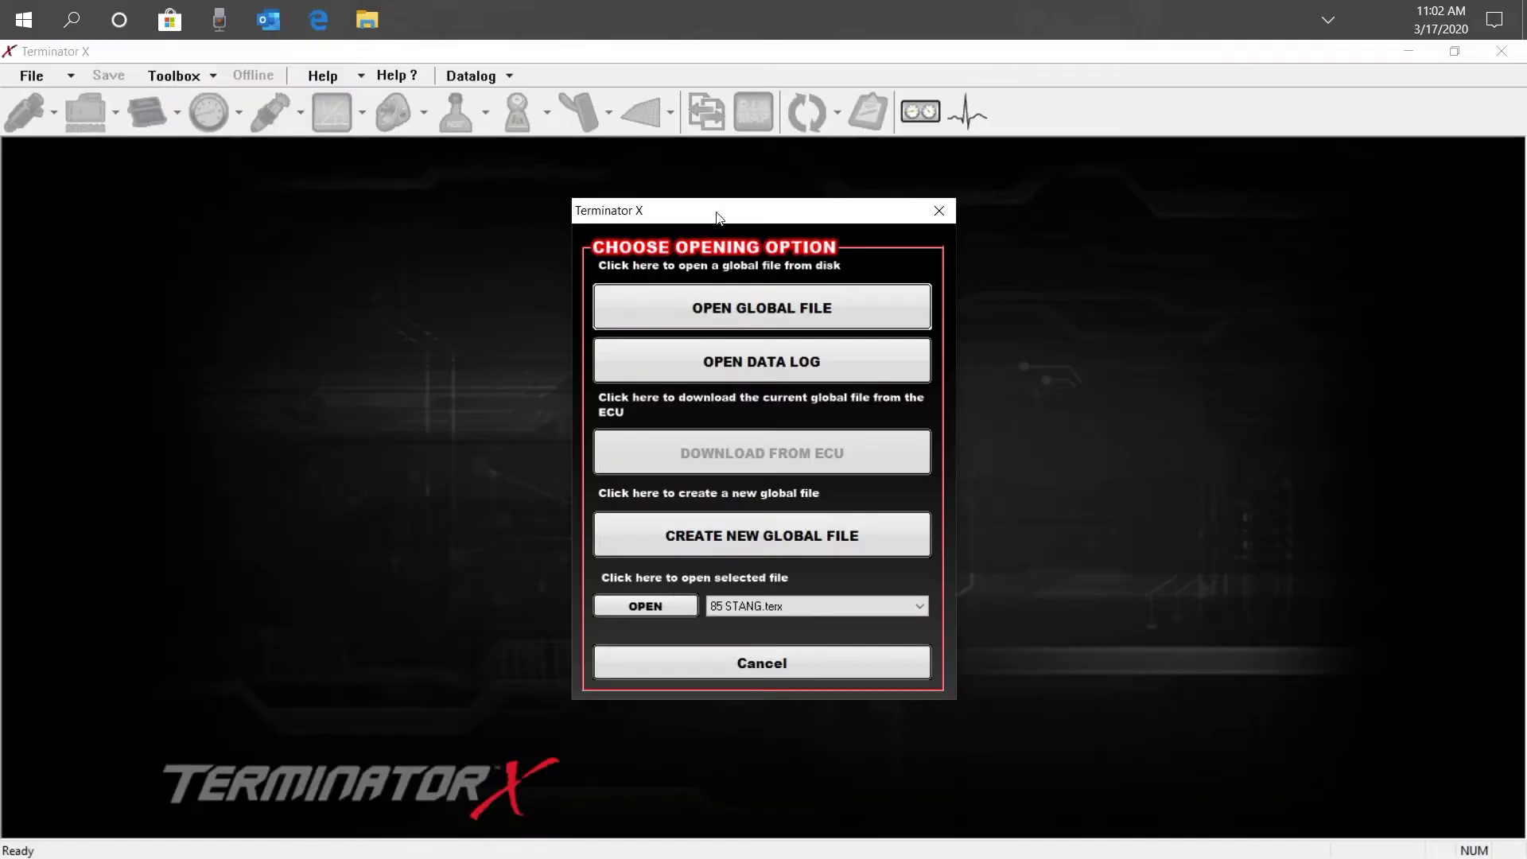
click(738, 291)
click(897, 250)
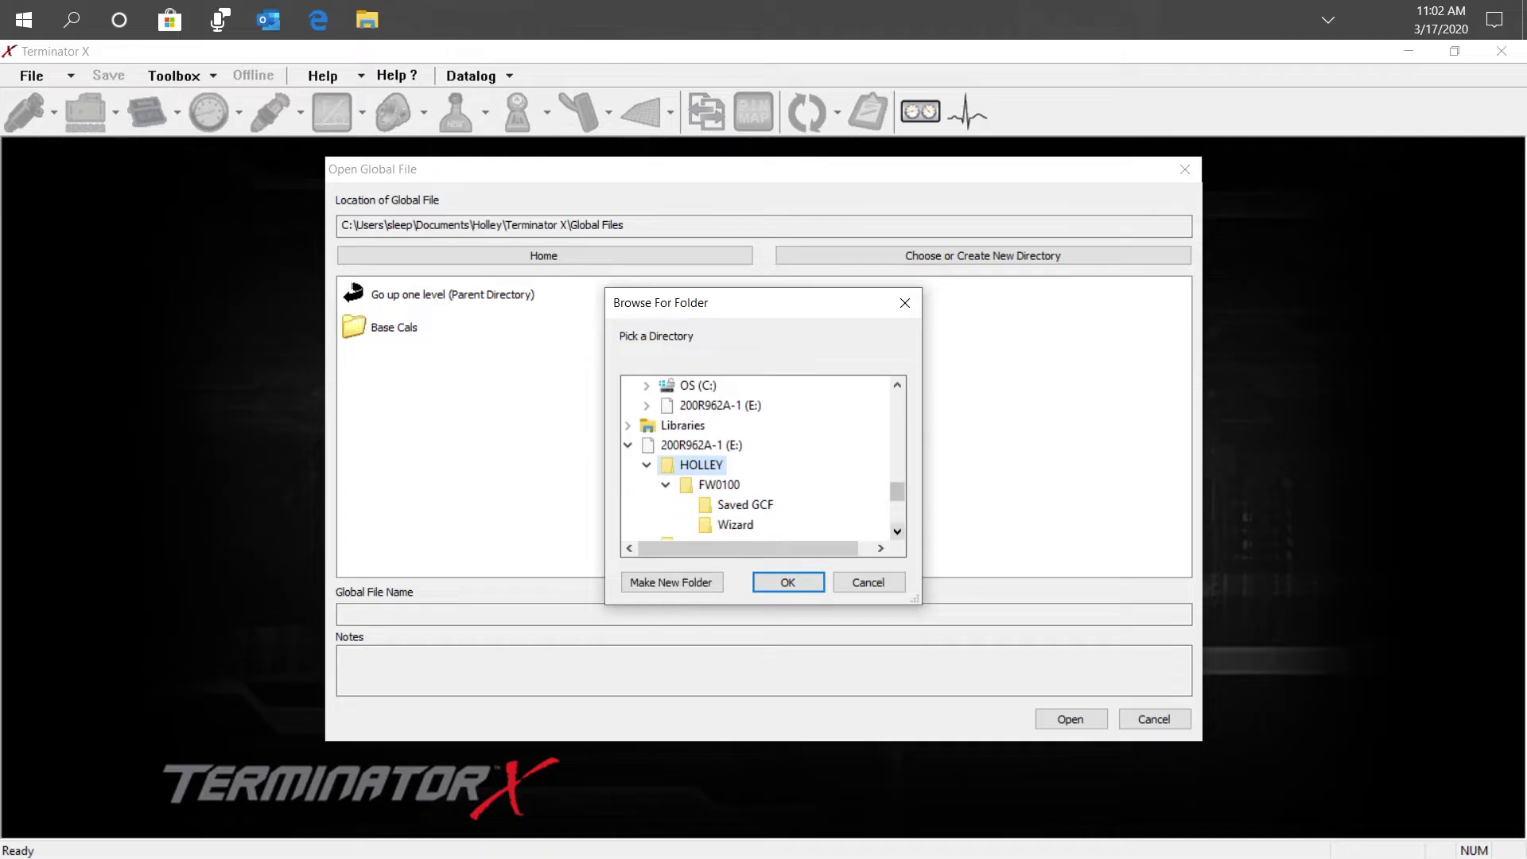
click(718, 484)
click(735, 504)
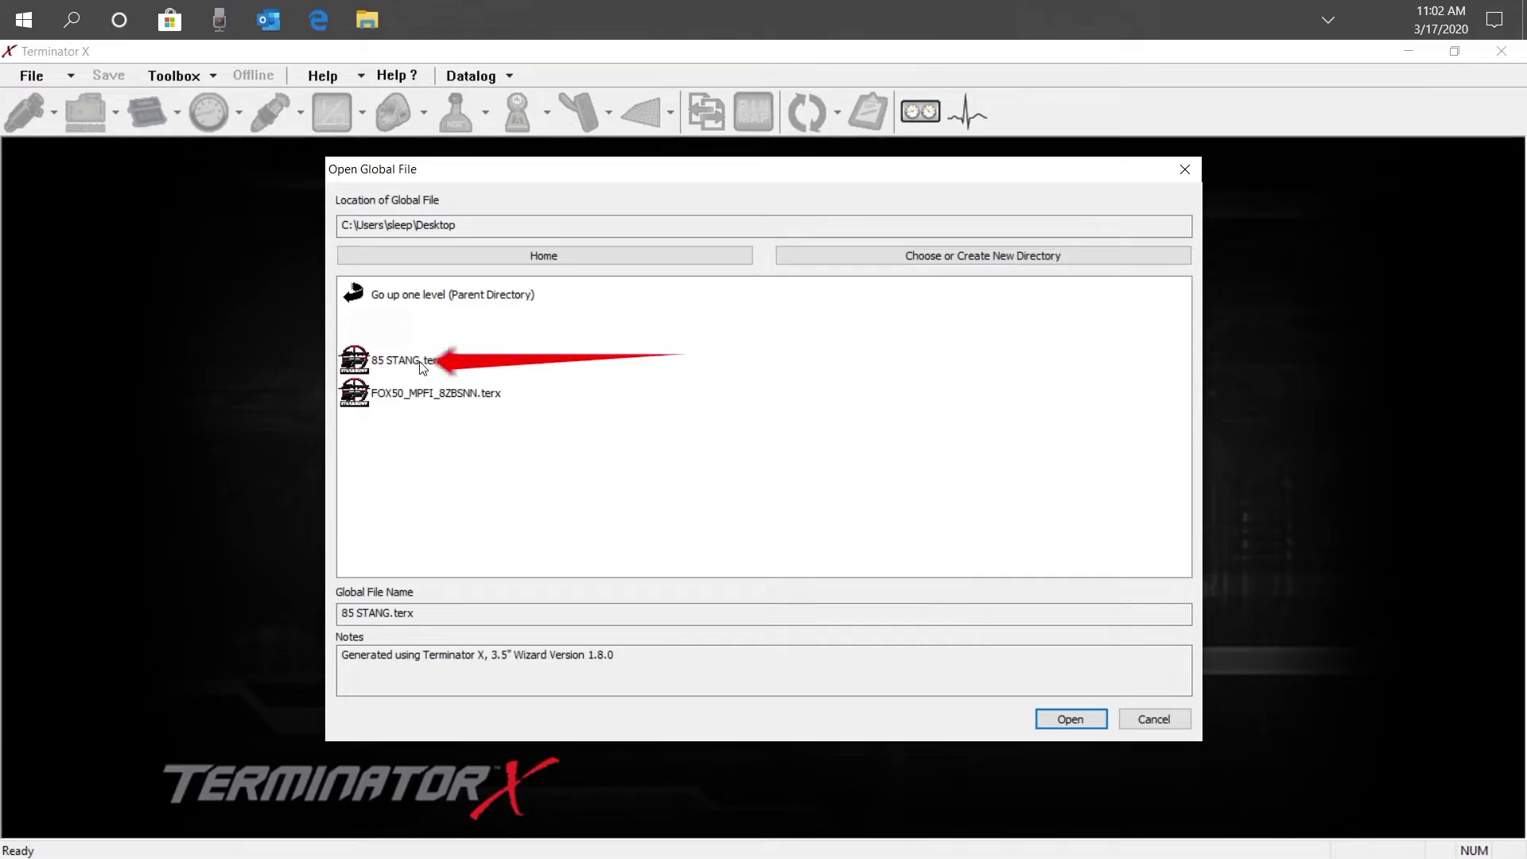
click(413, 361)
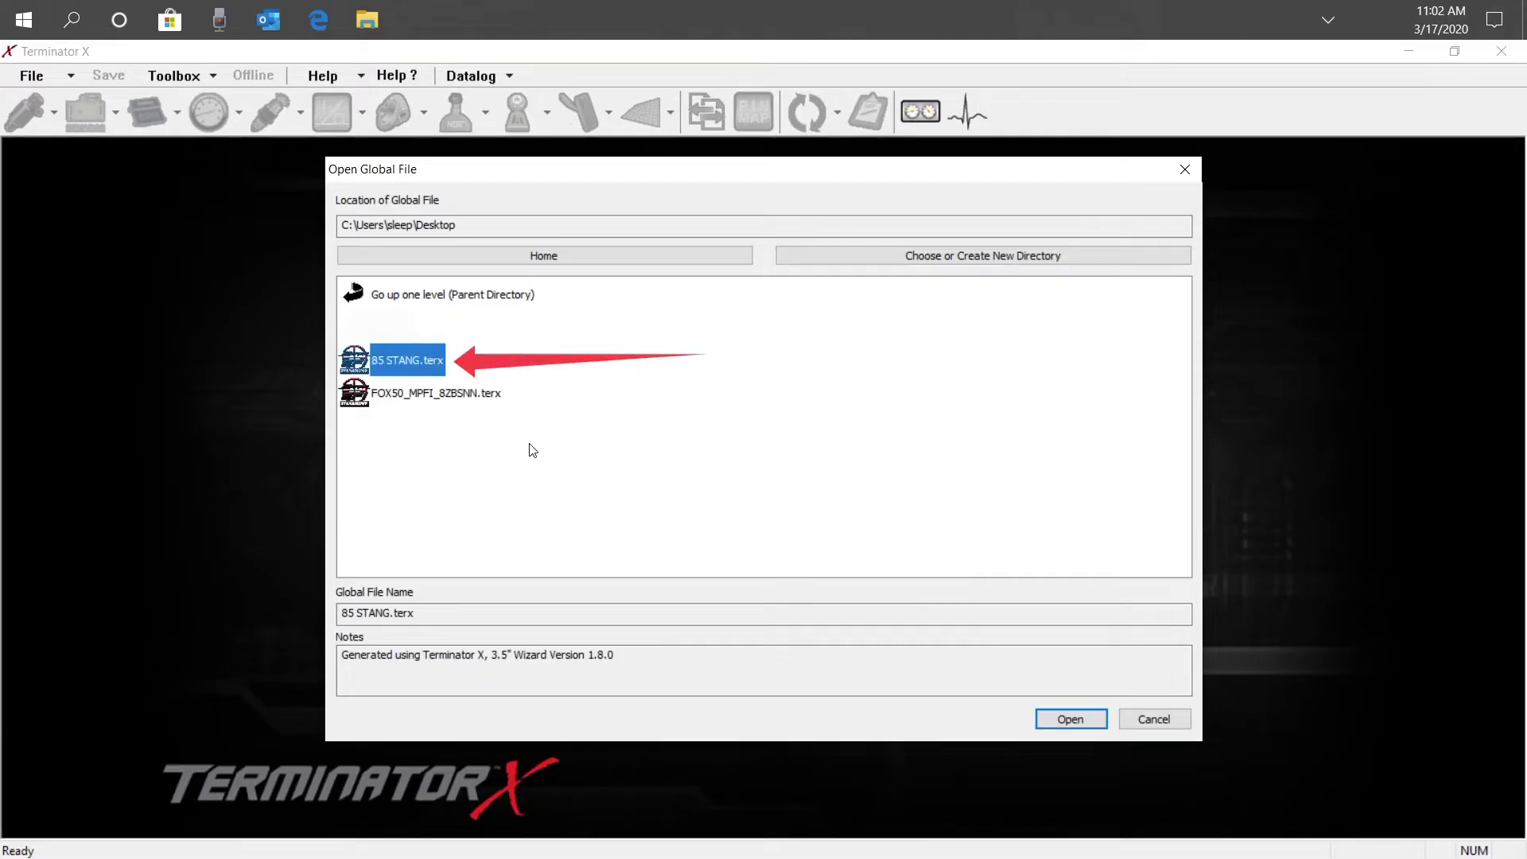
click(1070, 719)
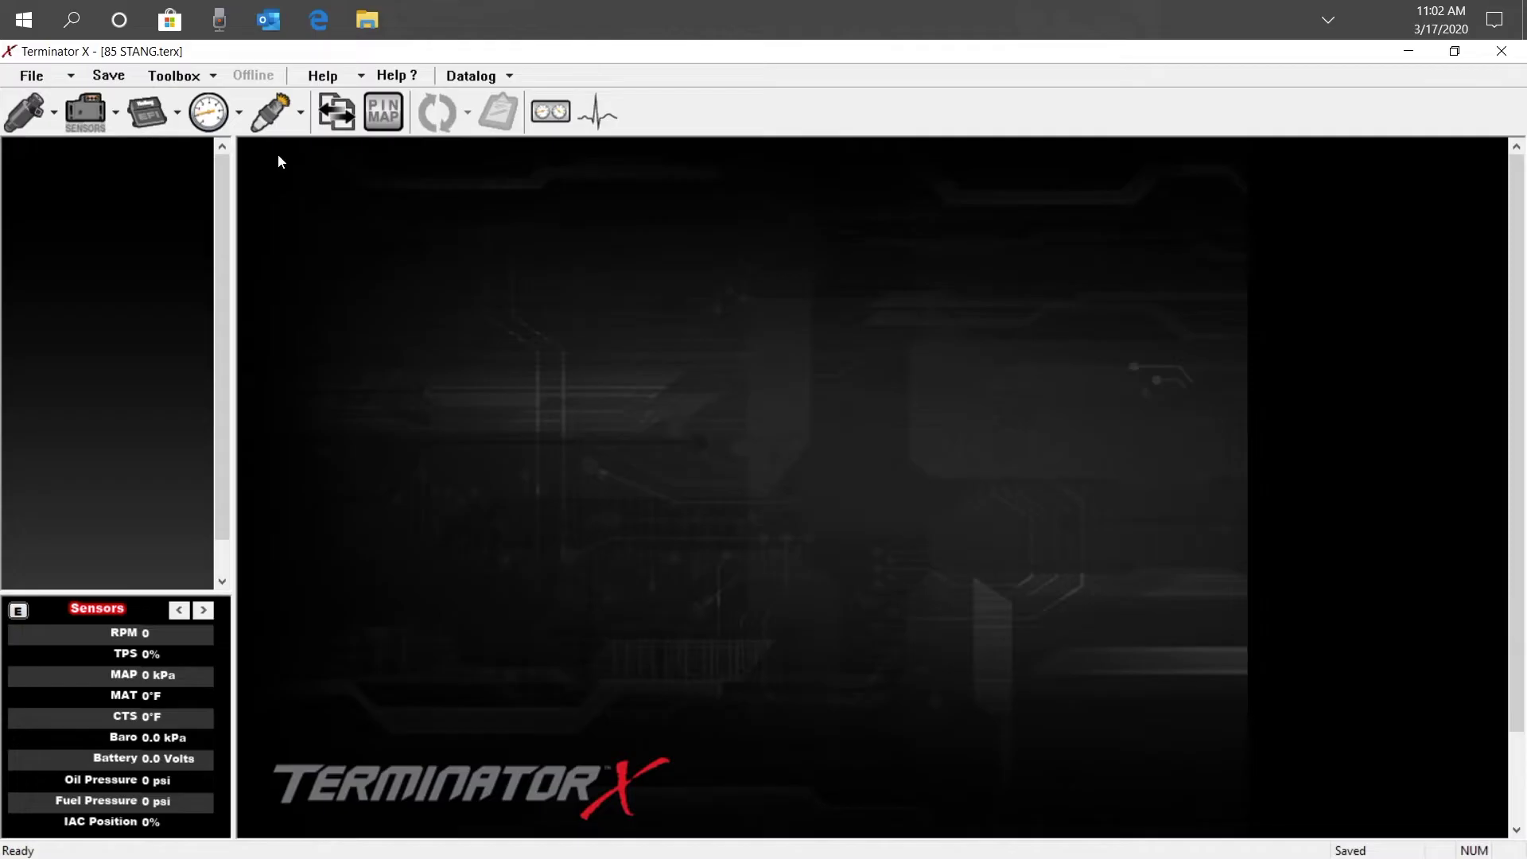
Step: Load Default.io from the IO library as an individual config
click(212, 77)
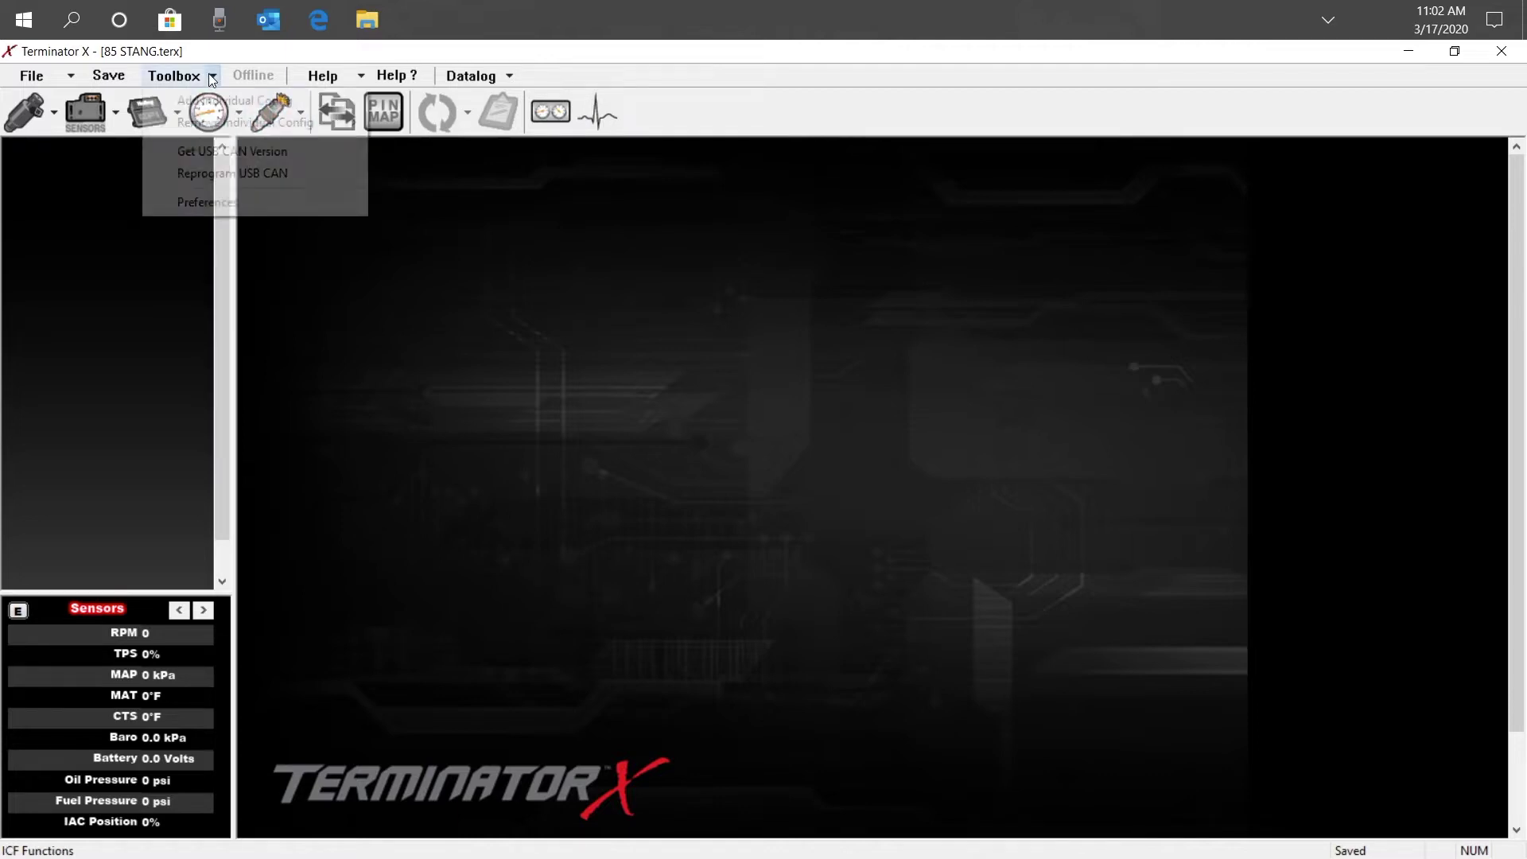
click(208, 99)
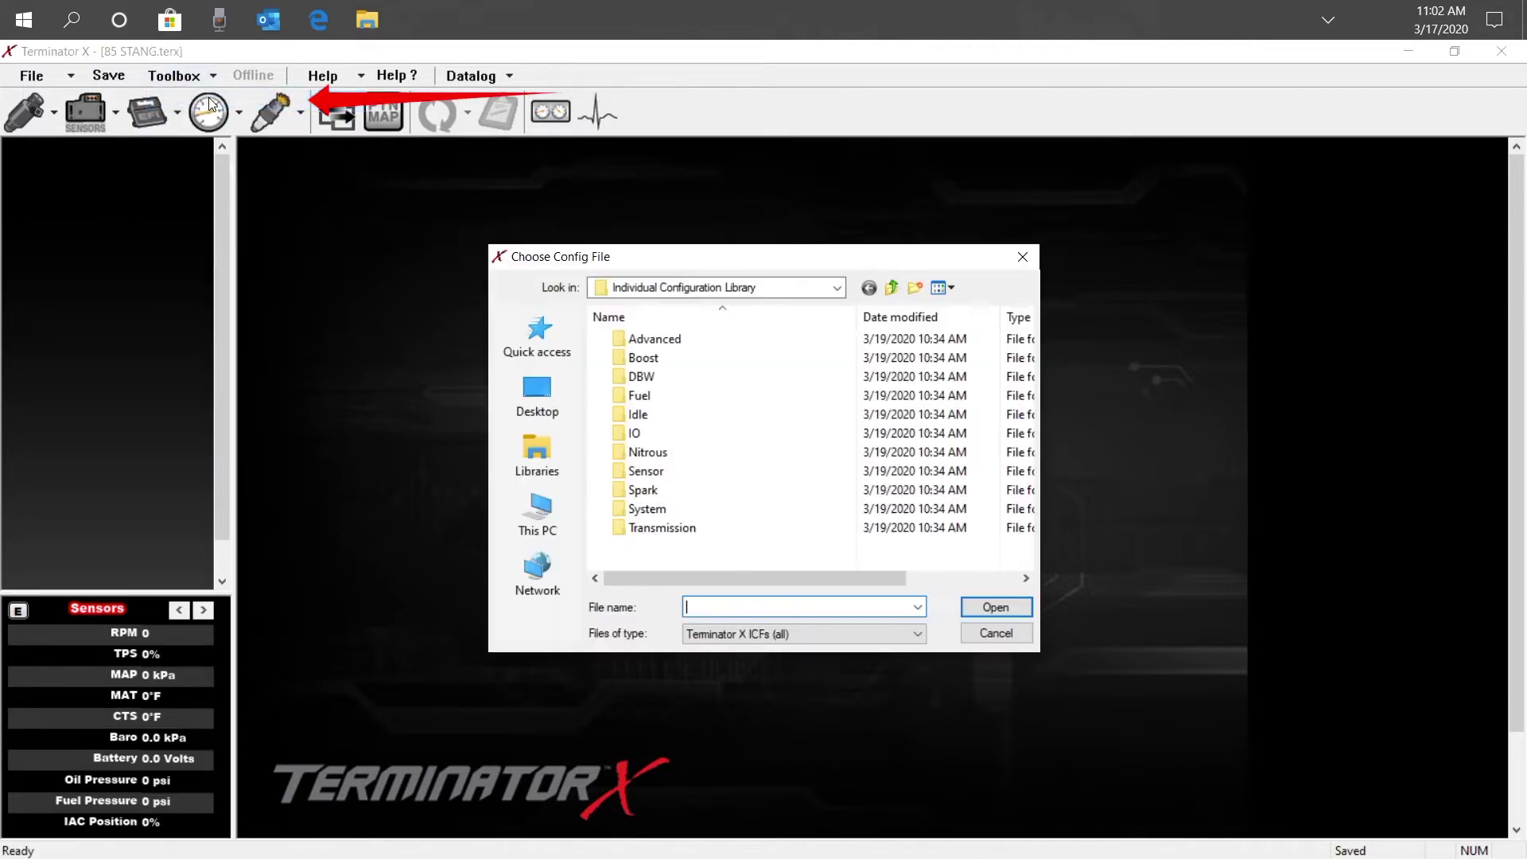
double_click(625, 436)
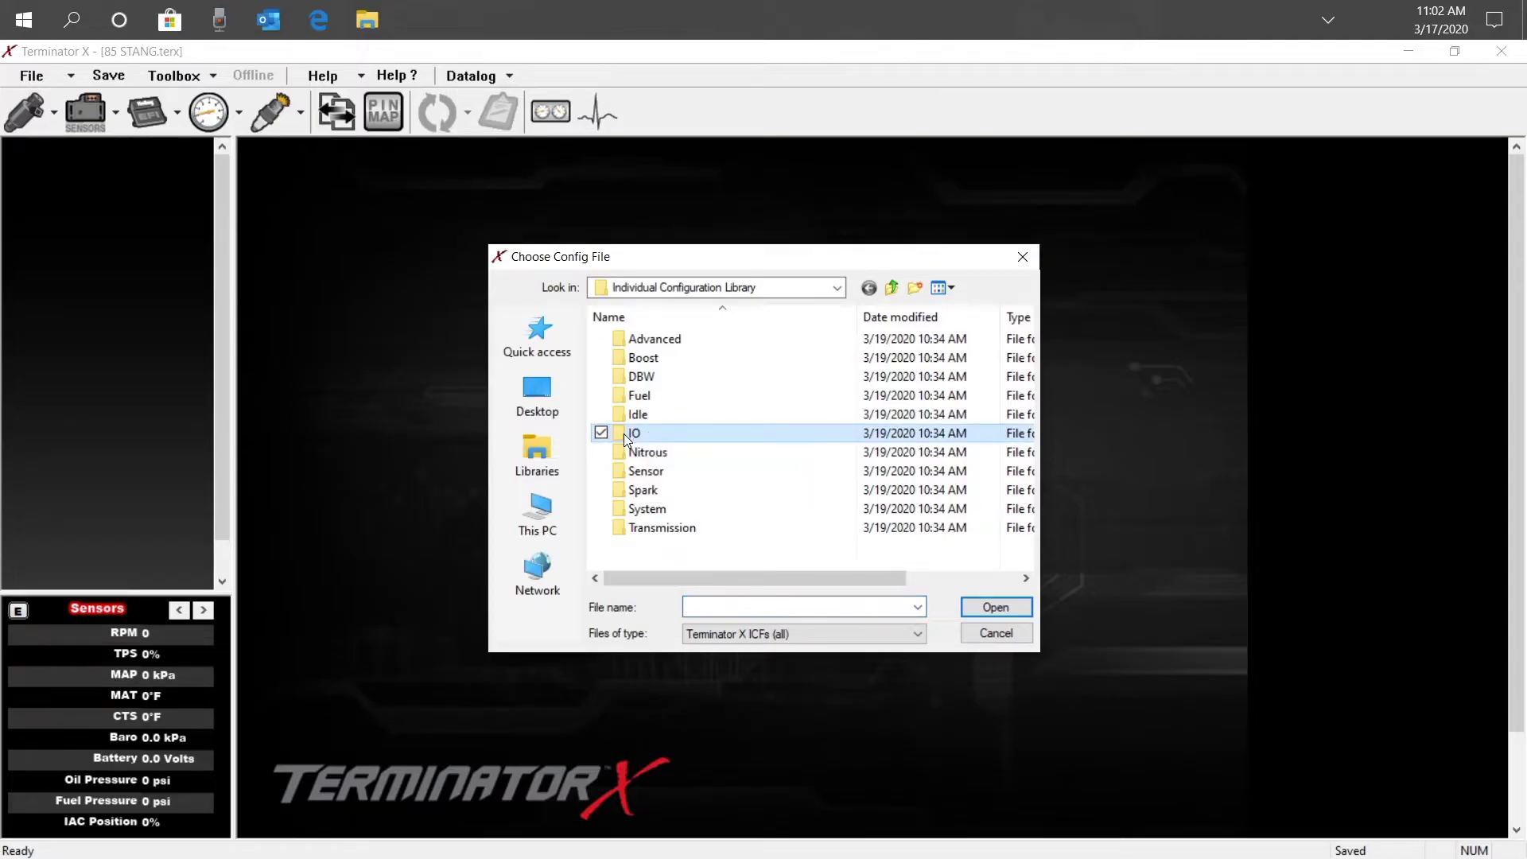
click(614, 339)
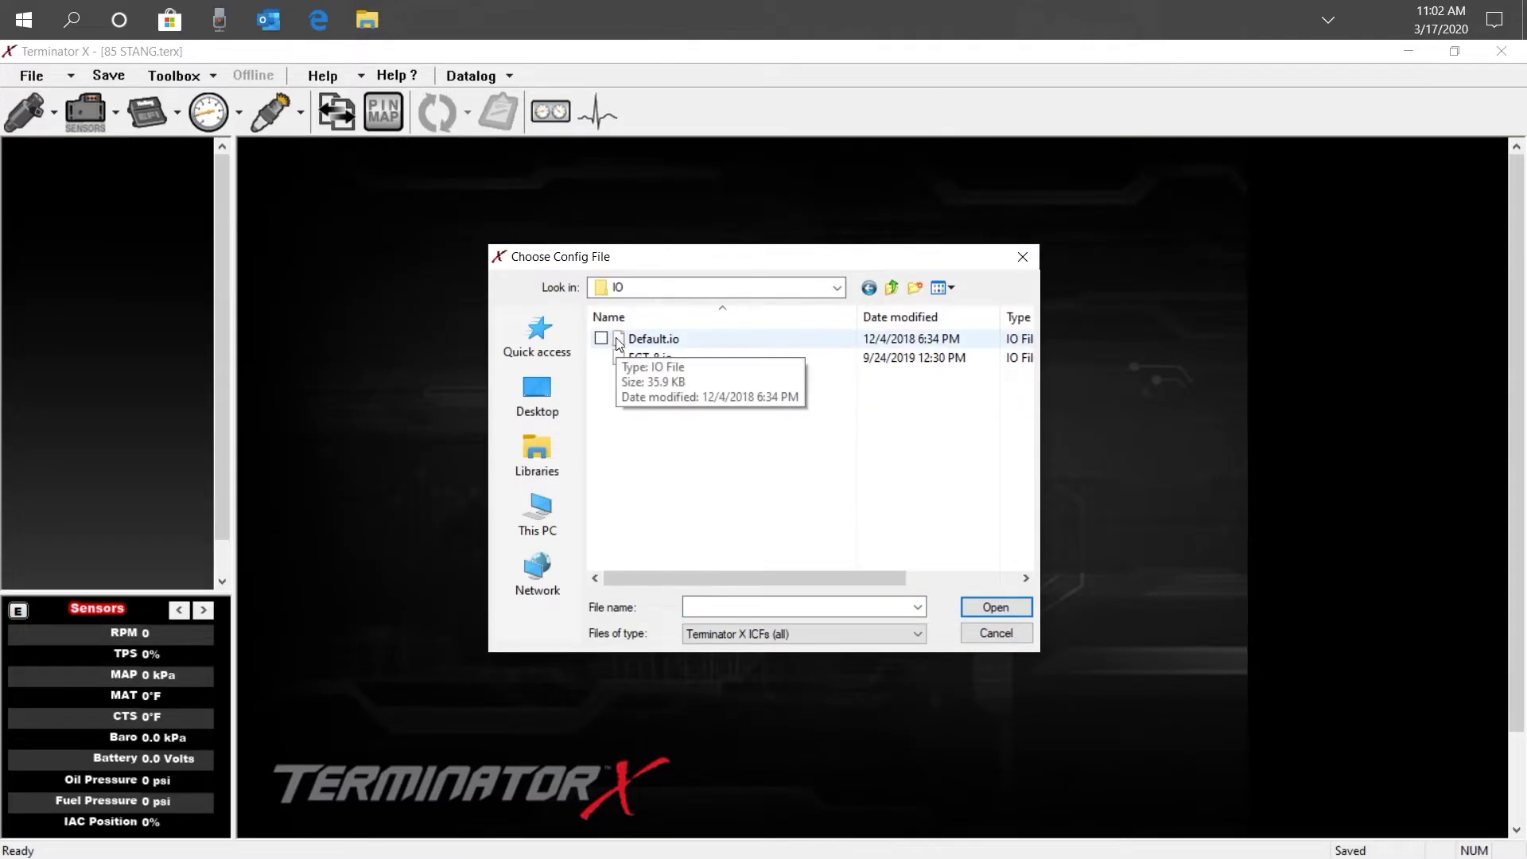
double_click(615, 338)
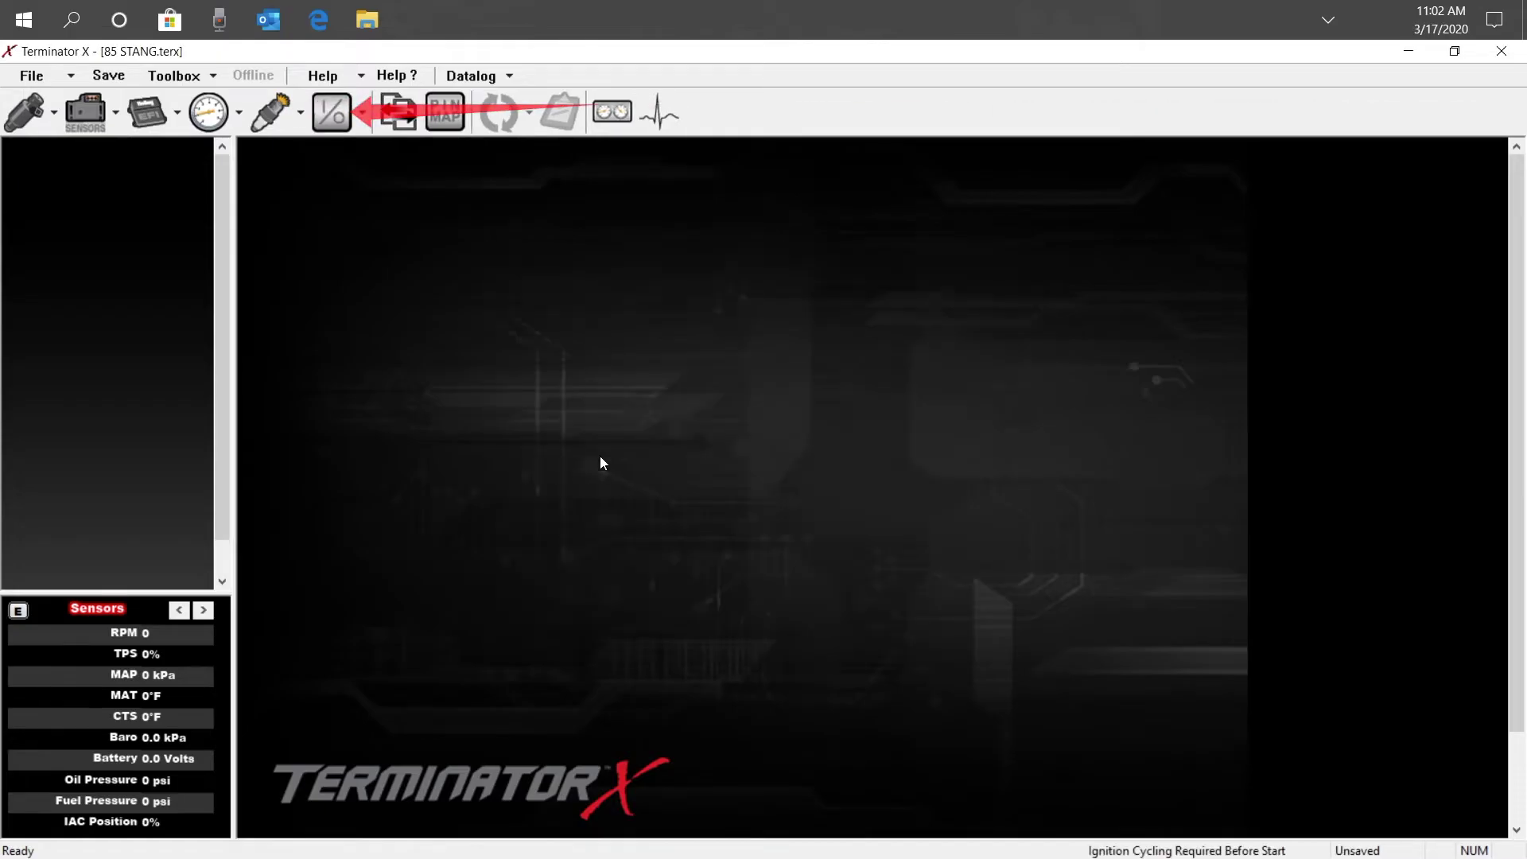
Step: In the Pin Map outputs, unassign Electric Fan #2 (B11), AC Shutdown (B10) and IAC PWM (B3)
click(438, 113)
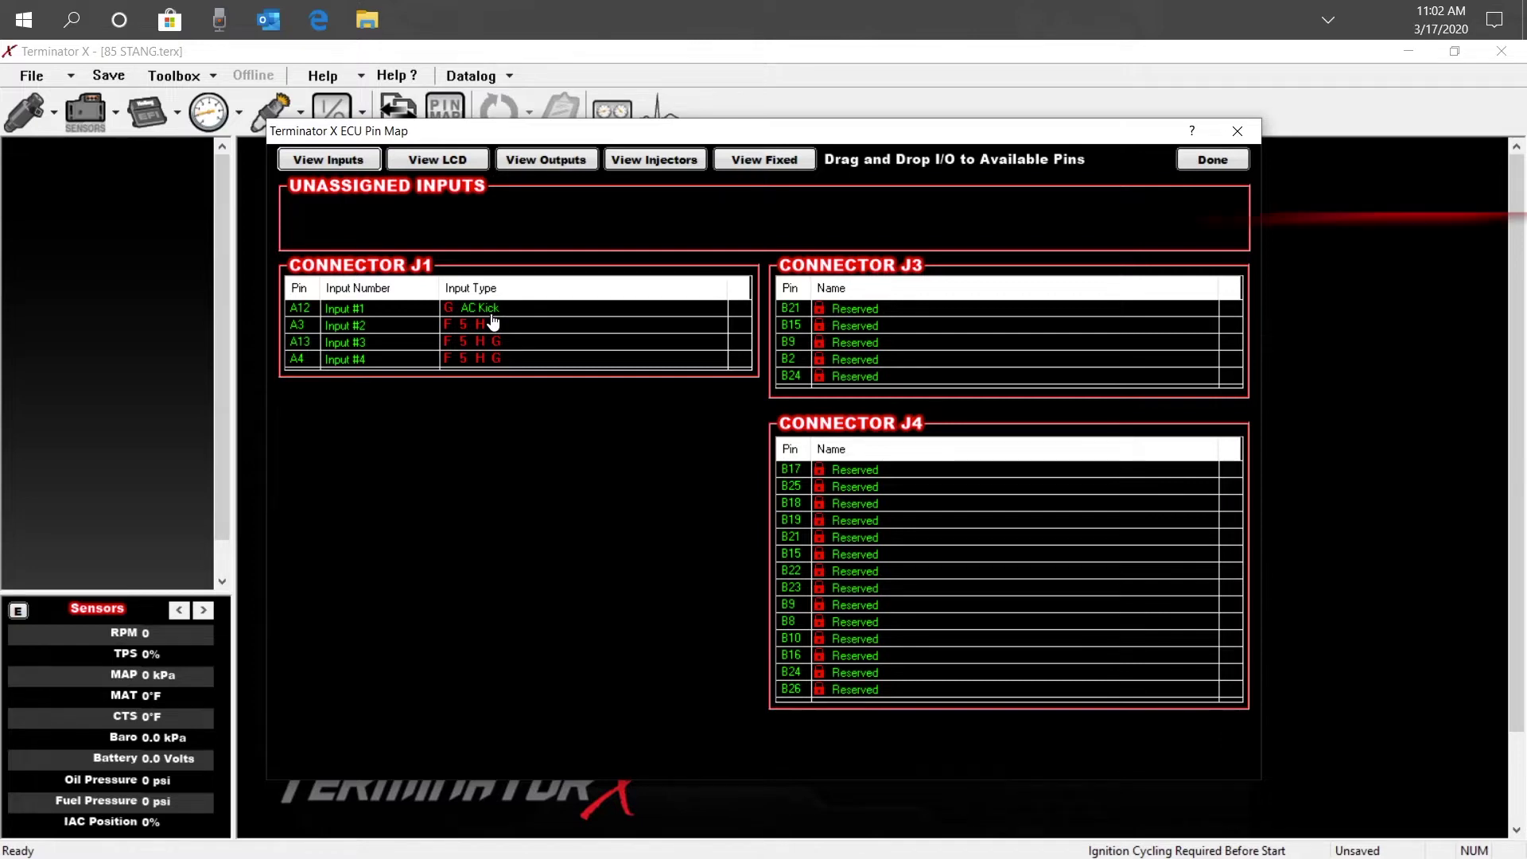
drag(493, 320, 518, 231)
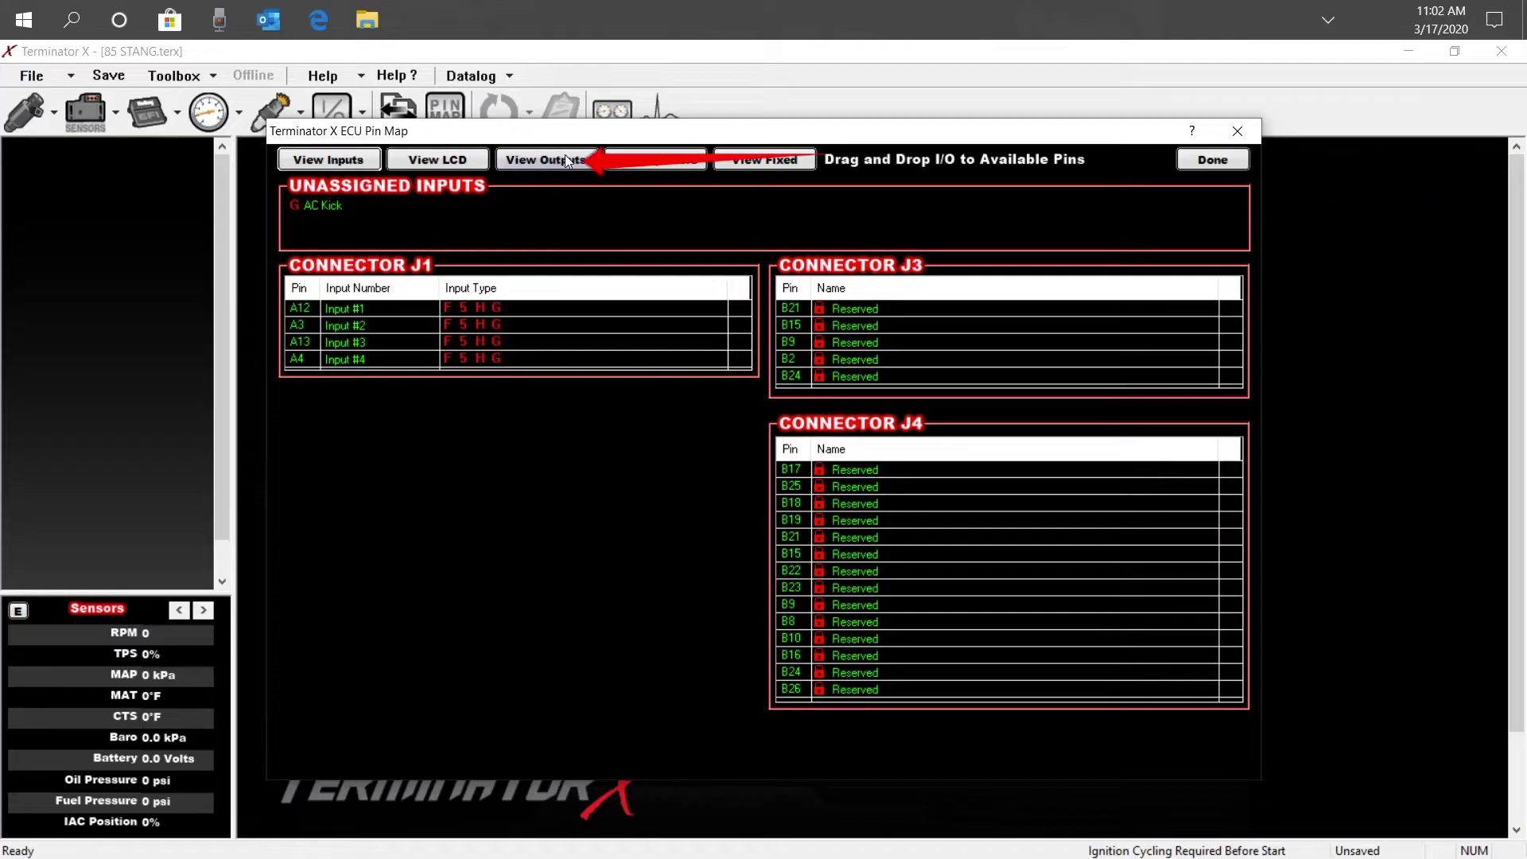
click(524, 162)
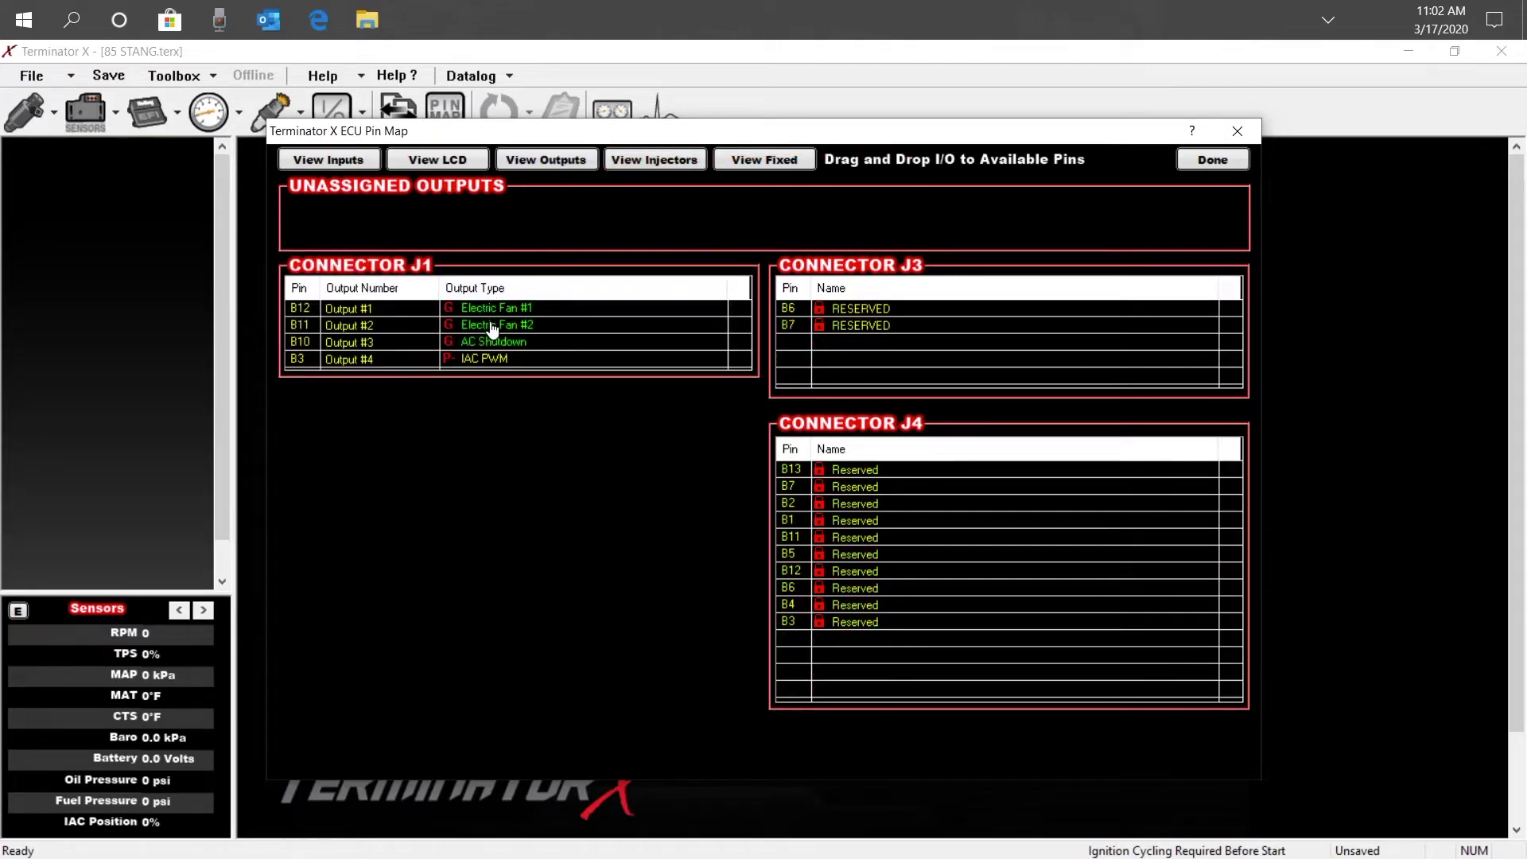
drag(490, 326, 567, 238)
drag(514, 334, 542, 234)
drag(510, 368, 556, 217)
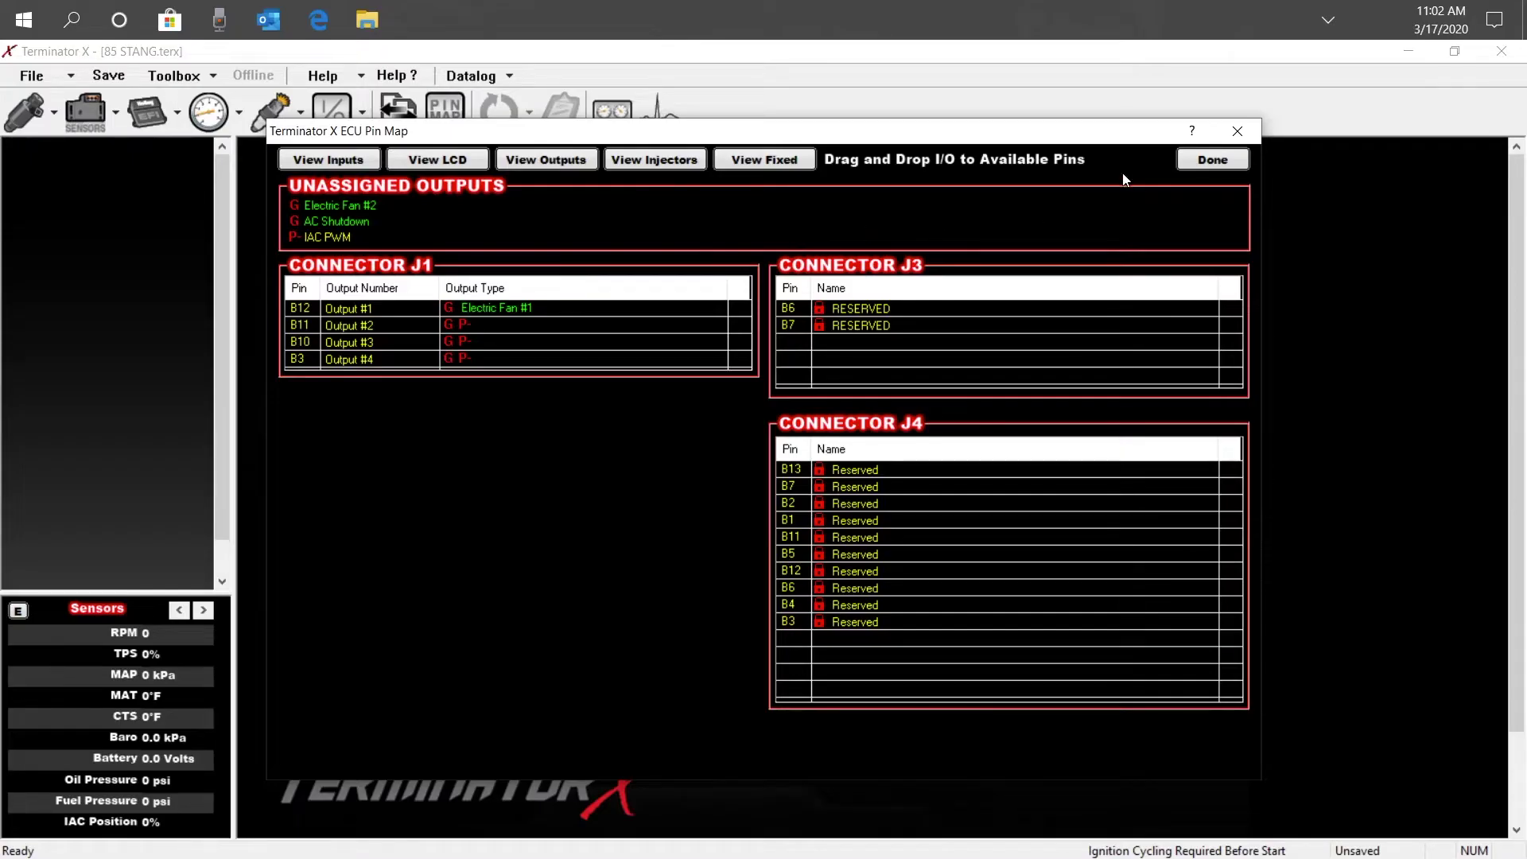
Step: In Basic I/O, uncheck Fan #2, A/C Shutdown and IAC Kick, leaving Fan #1 enabled
click(1193, 160)
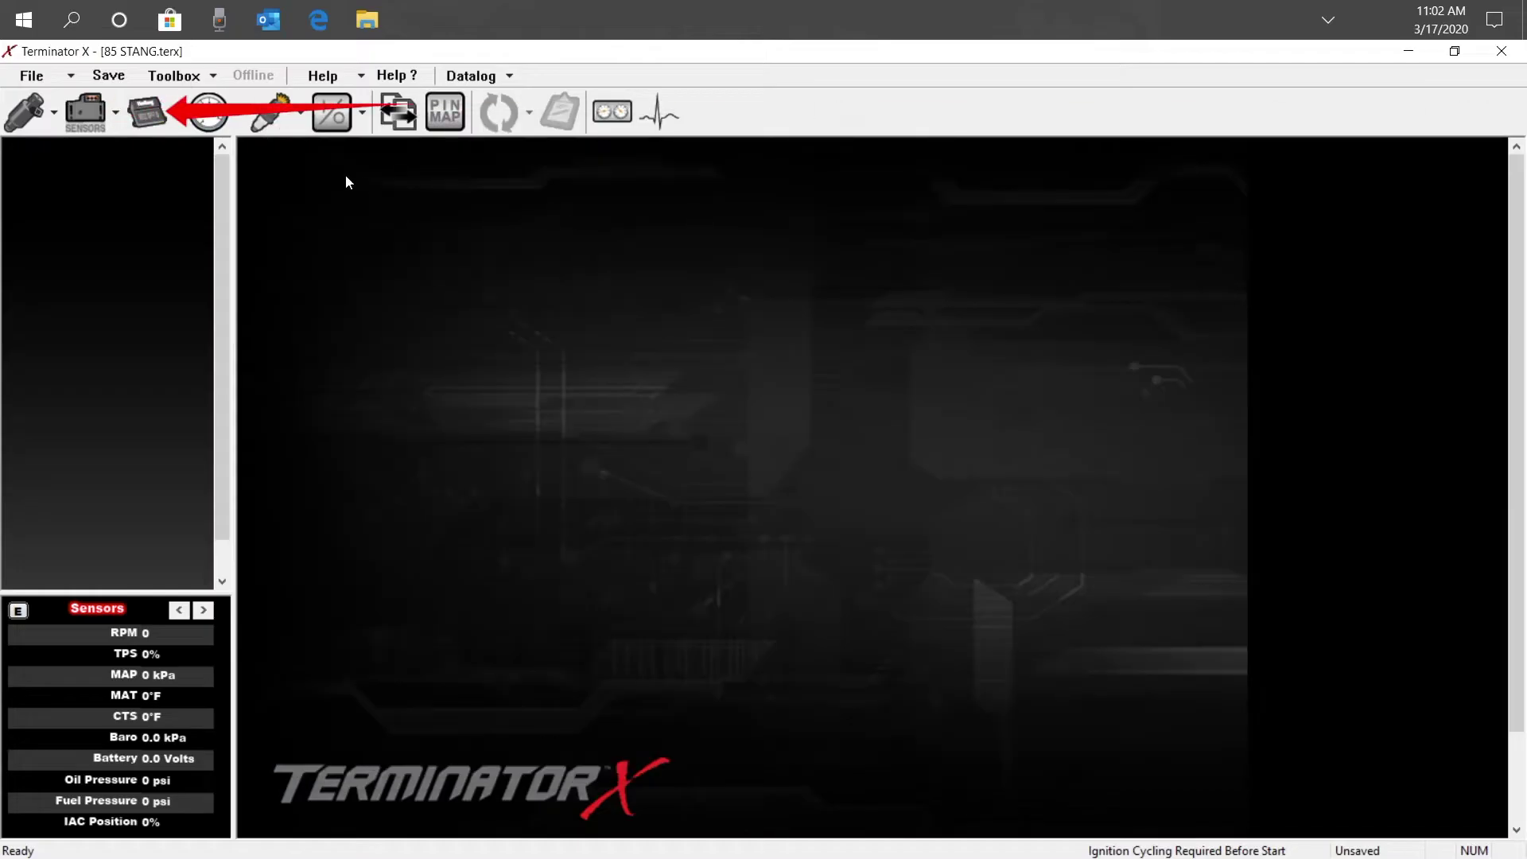
click(149, 112)
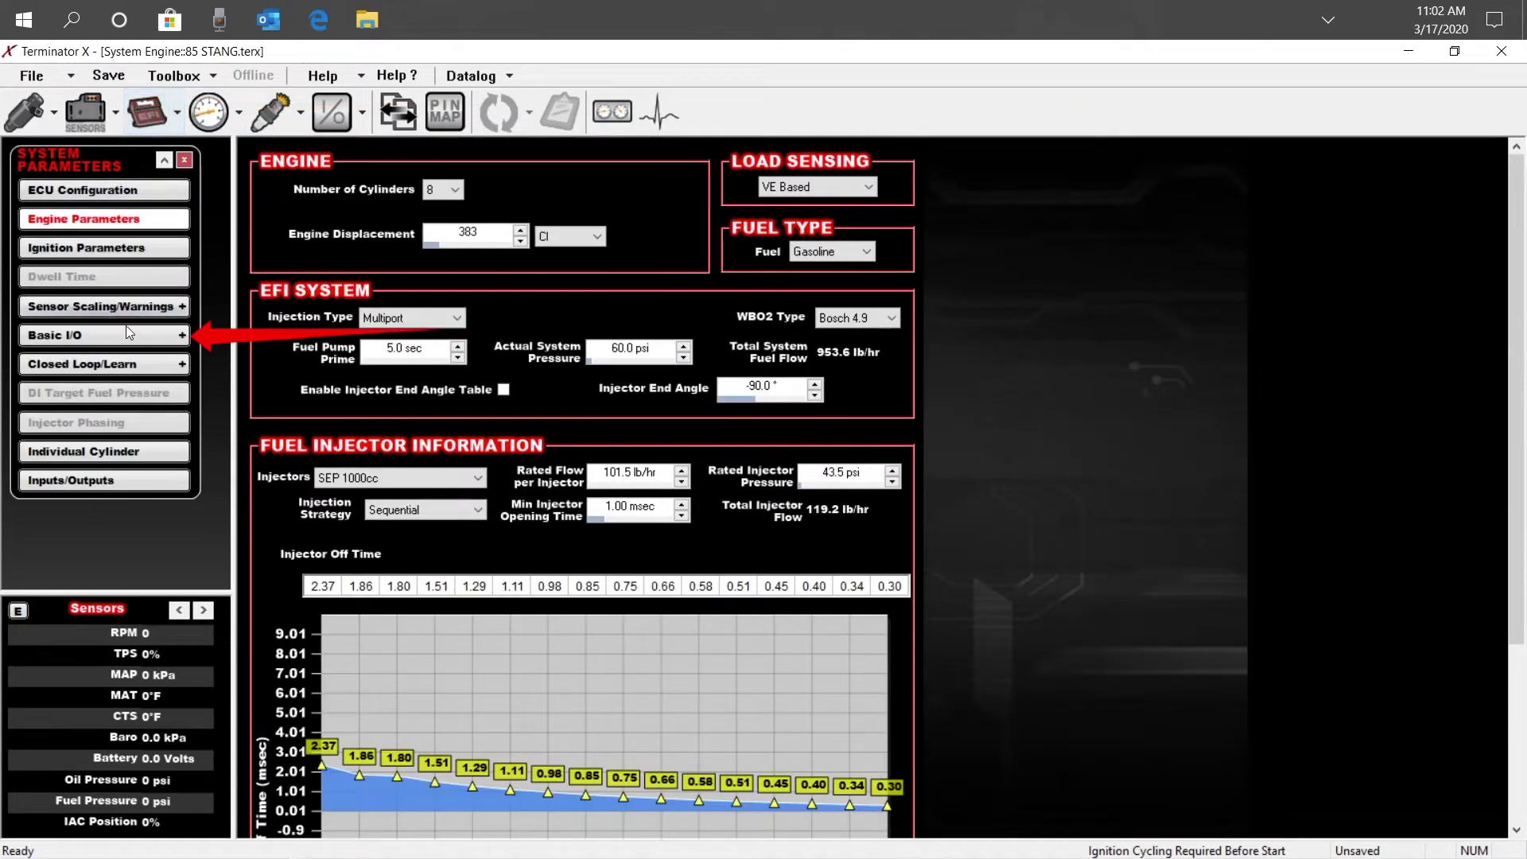
click(126, 332)
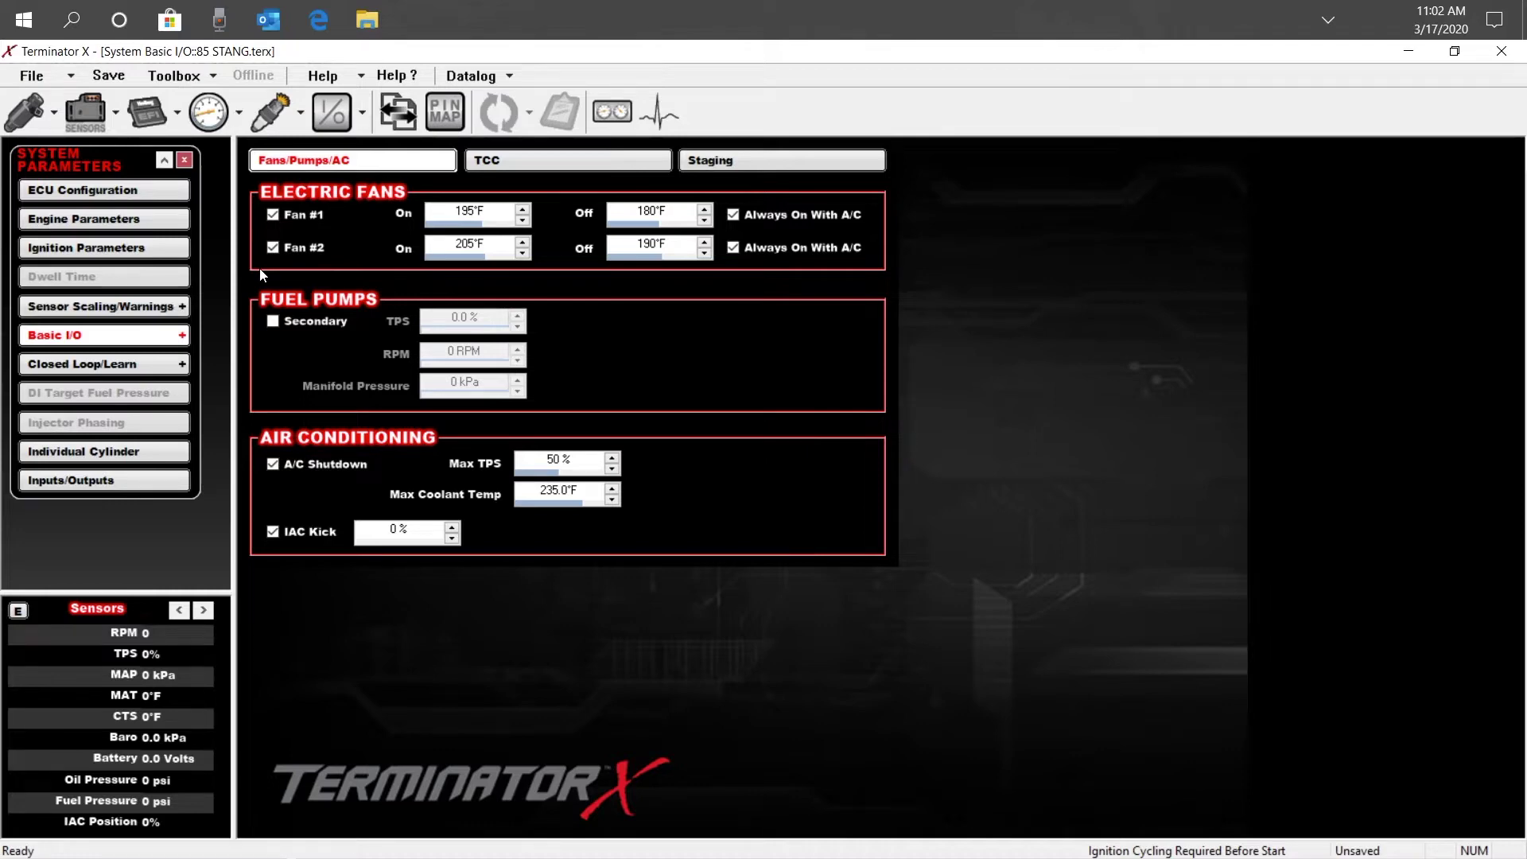
click(273, 248)
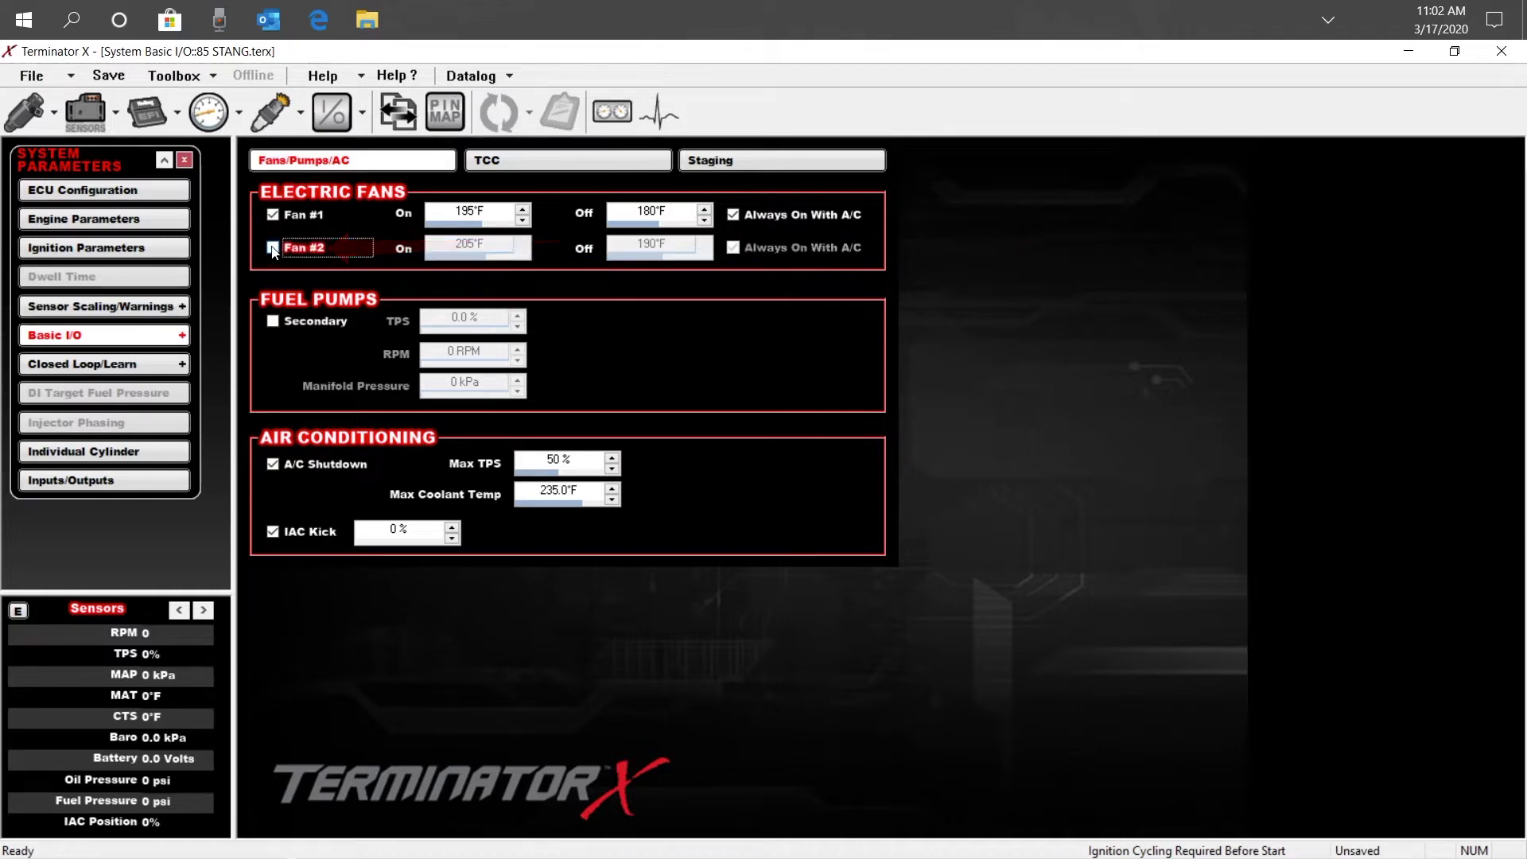
click(273, 464)
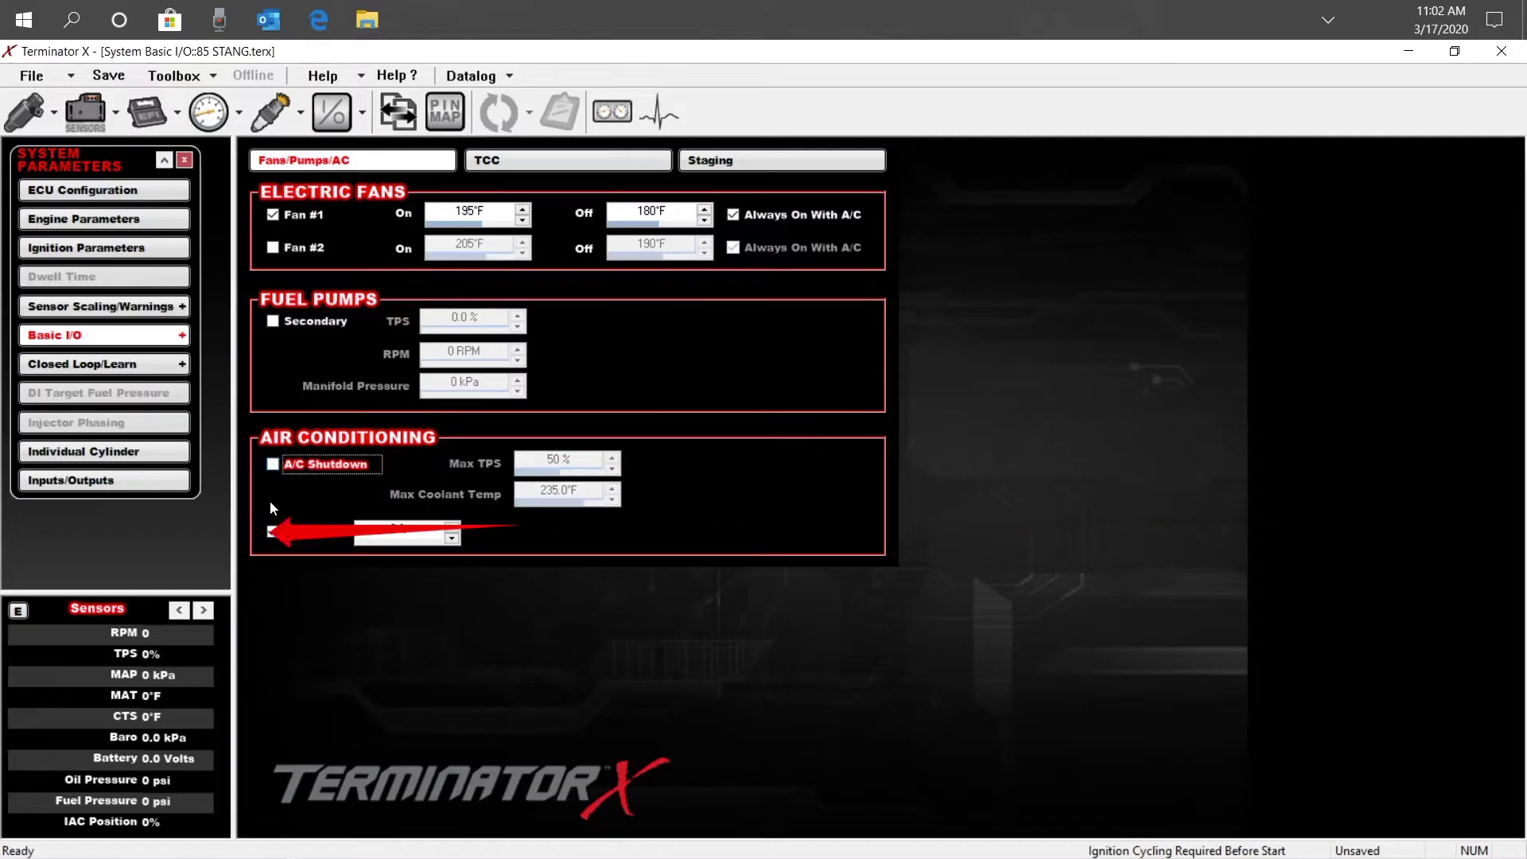
click(273, 532)
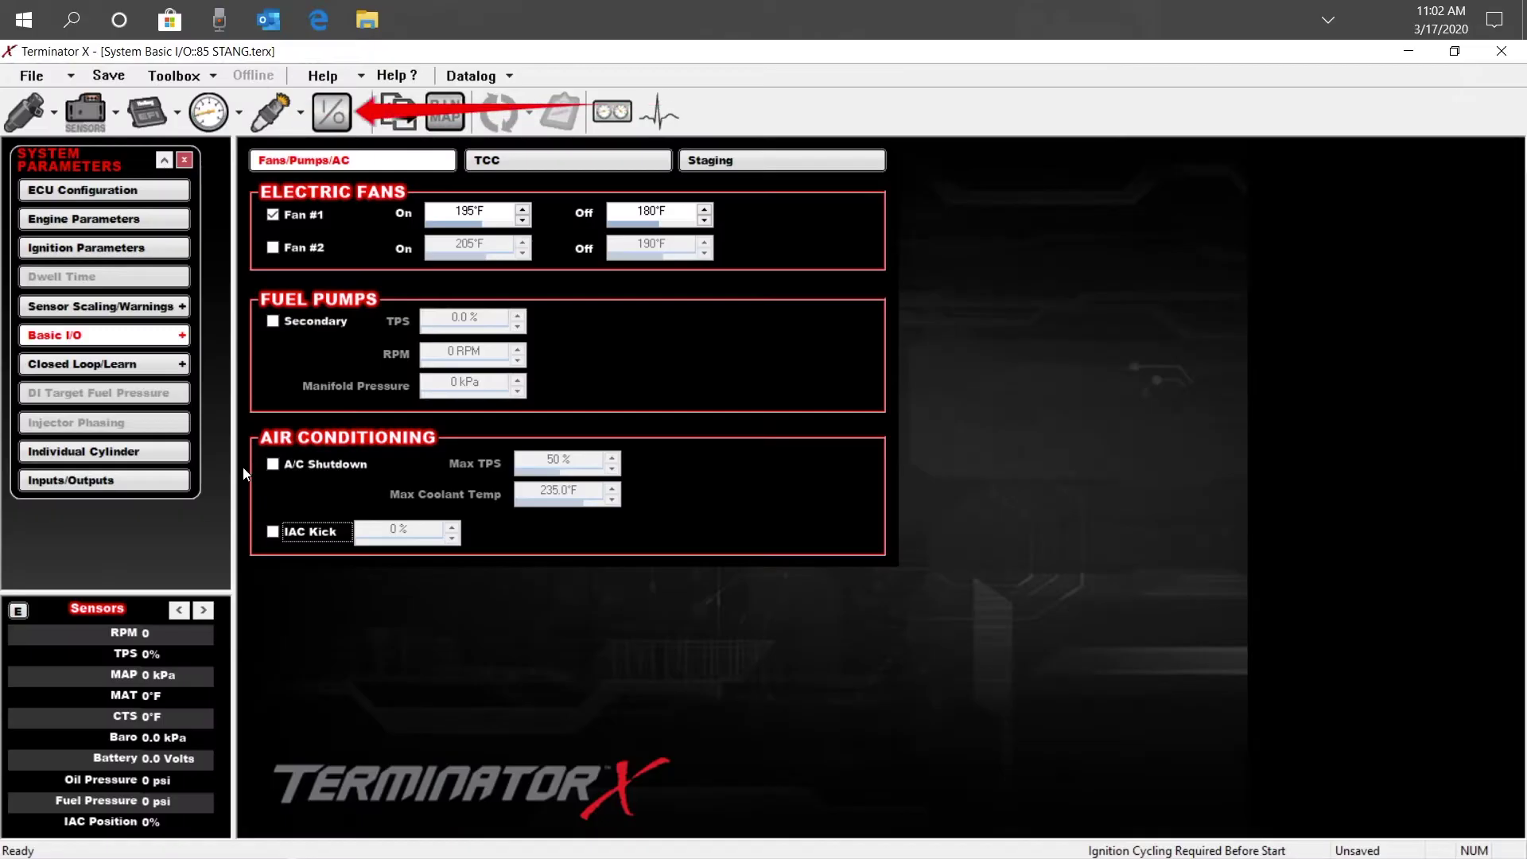
click(342, 121)
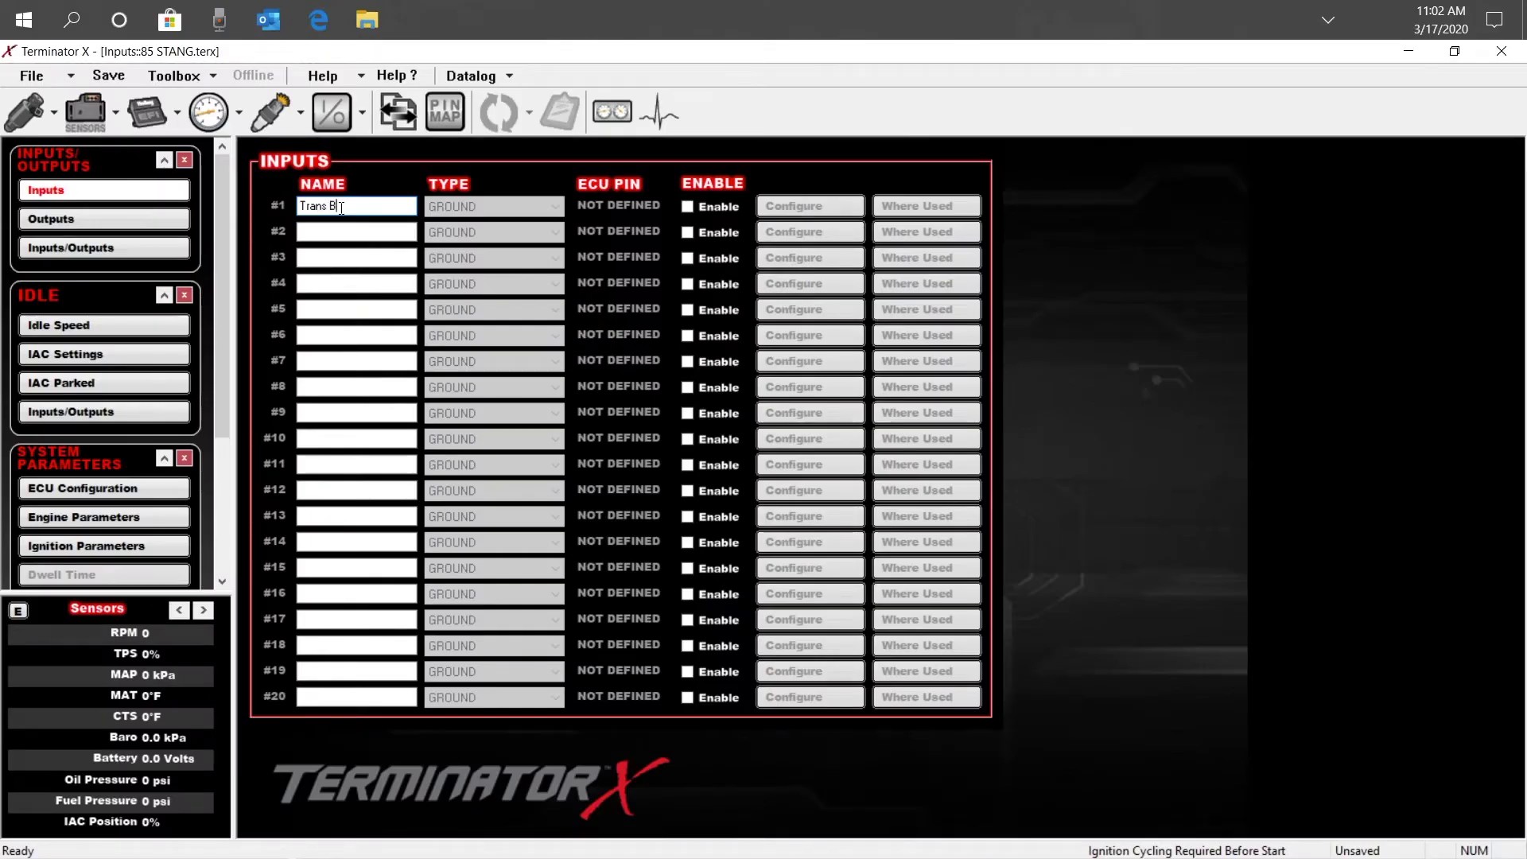
text(rake Input)
click(688, 207)
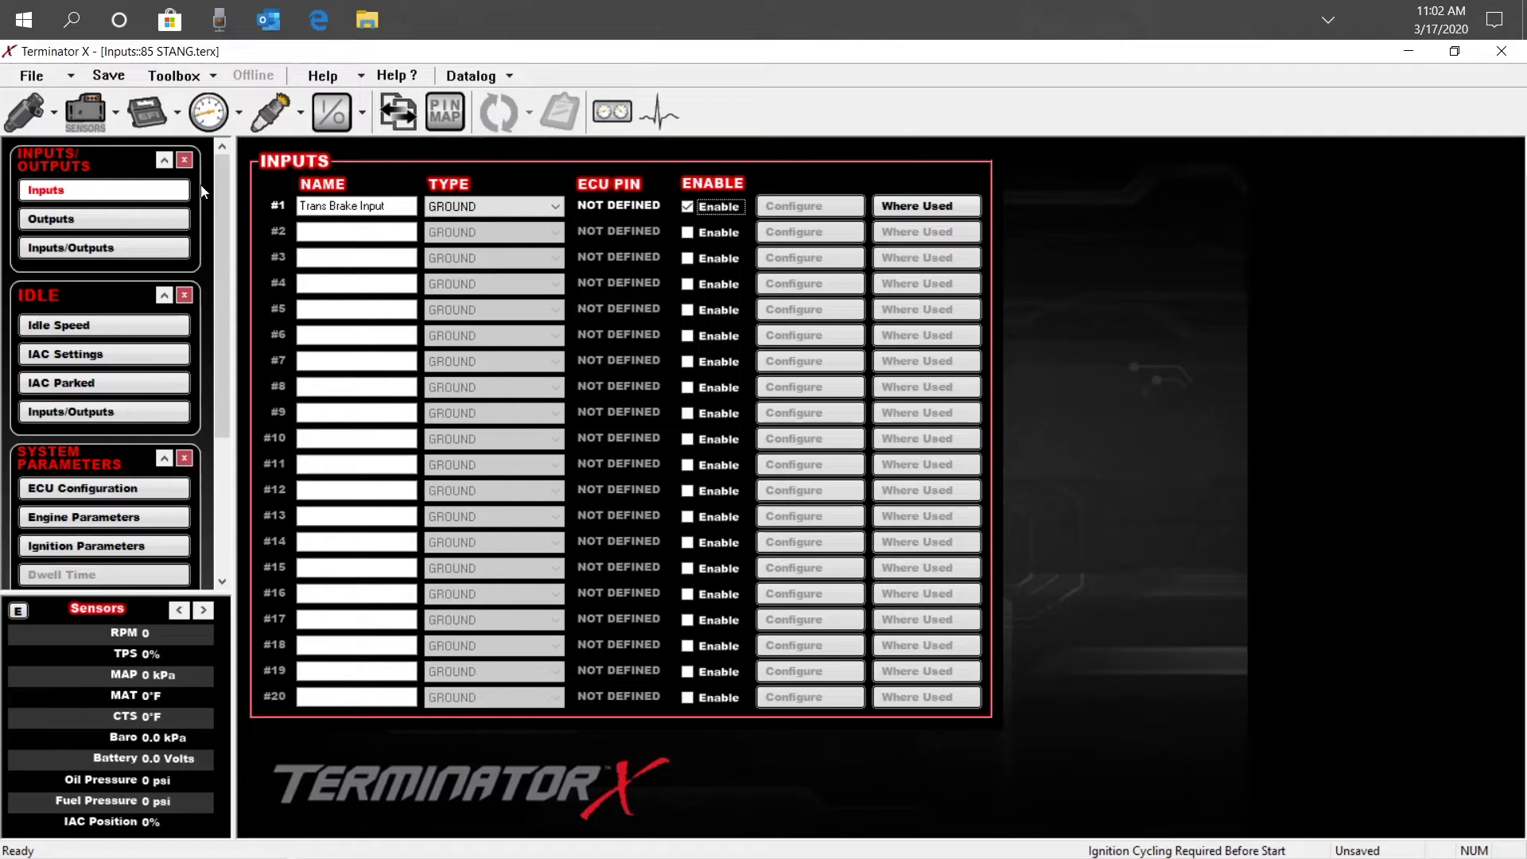
Step: Enable Rev Limiter #1 as Spark, High Only with an On RPM of 3800
click(265, 118)
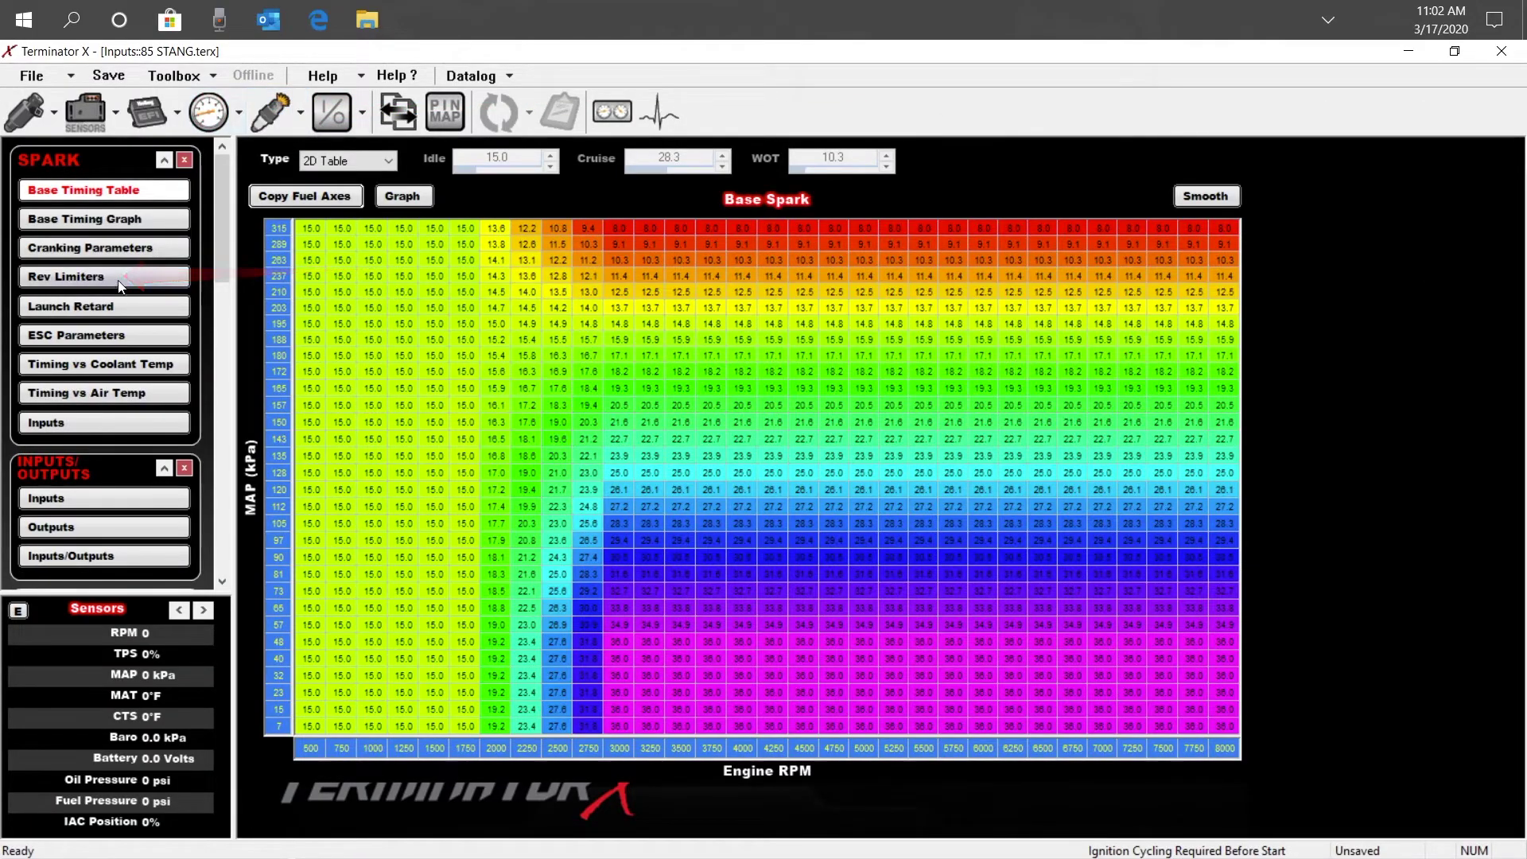
click(116, 278)
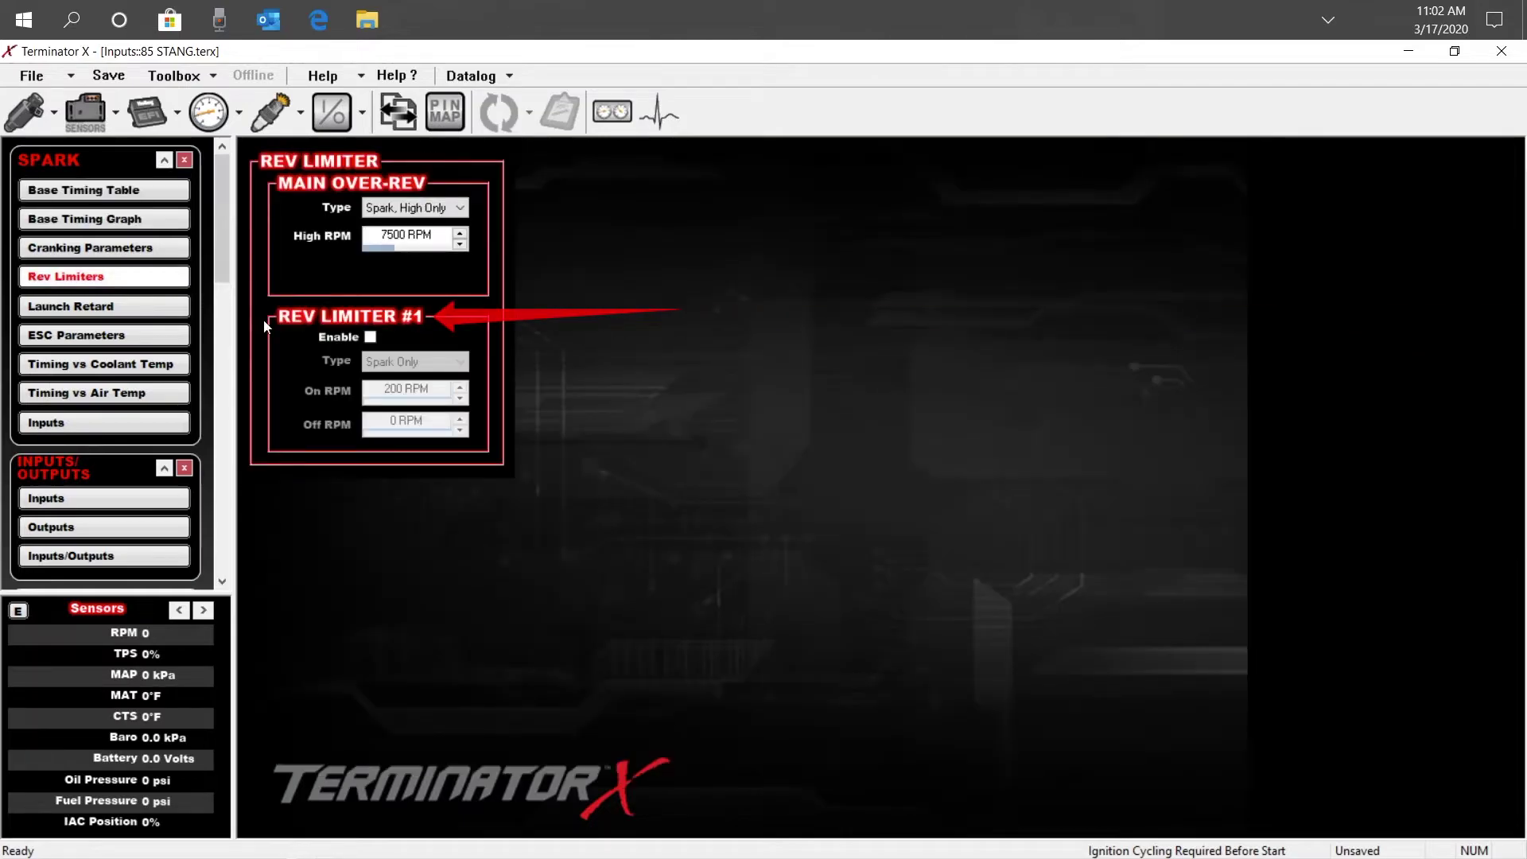
click(371, 337)
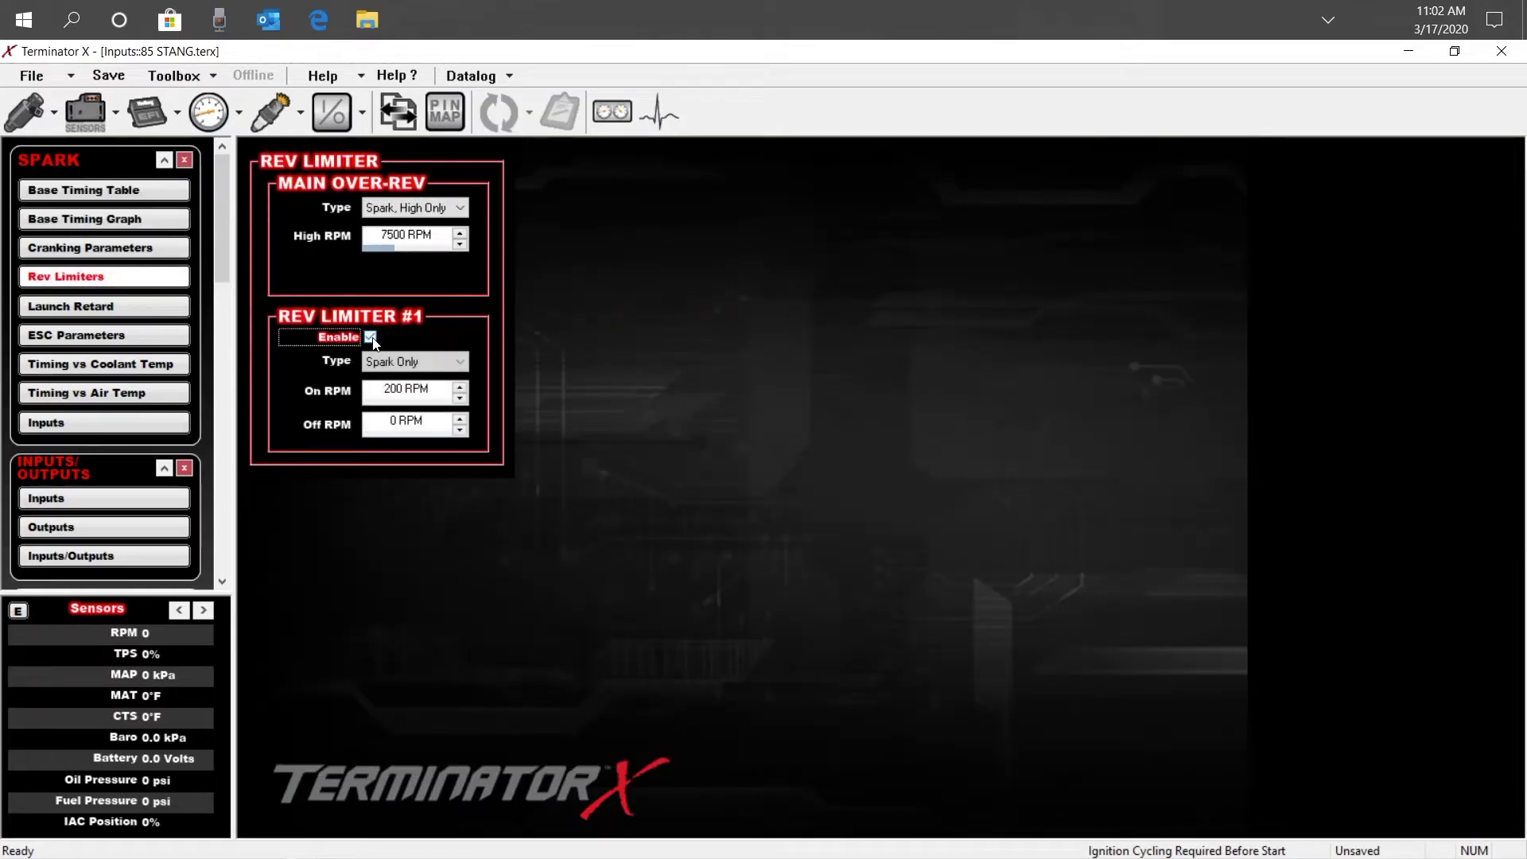
click(402, 362)
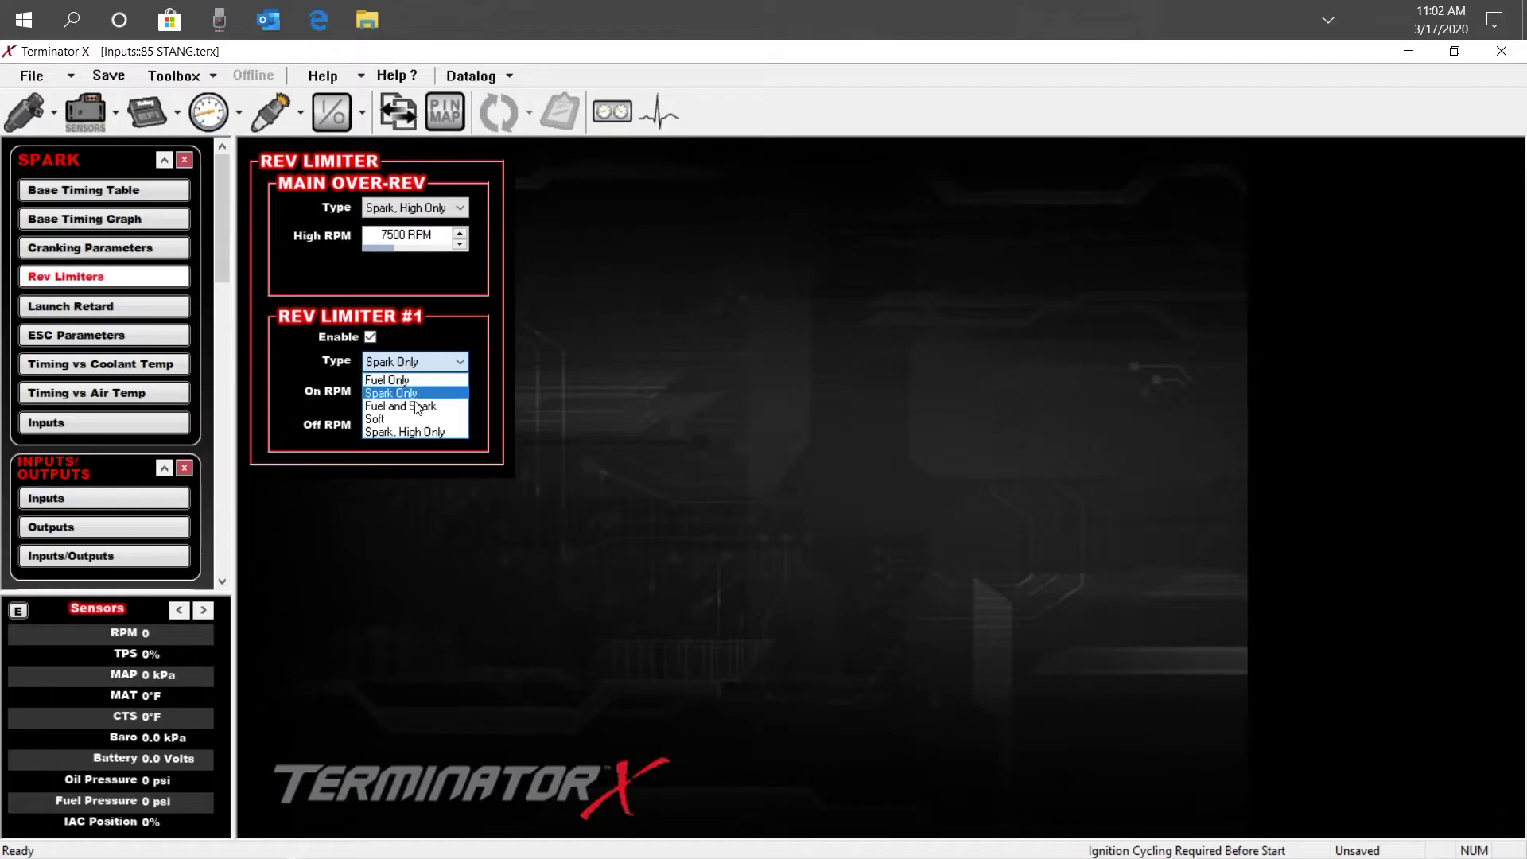
click(427, 428)
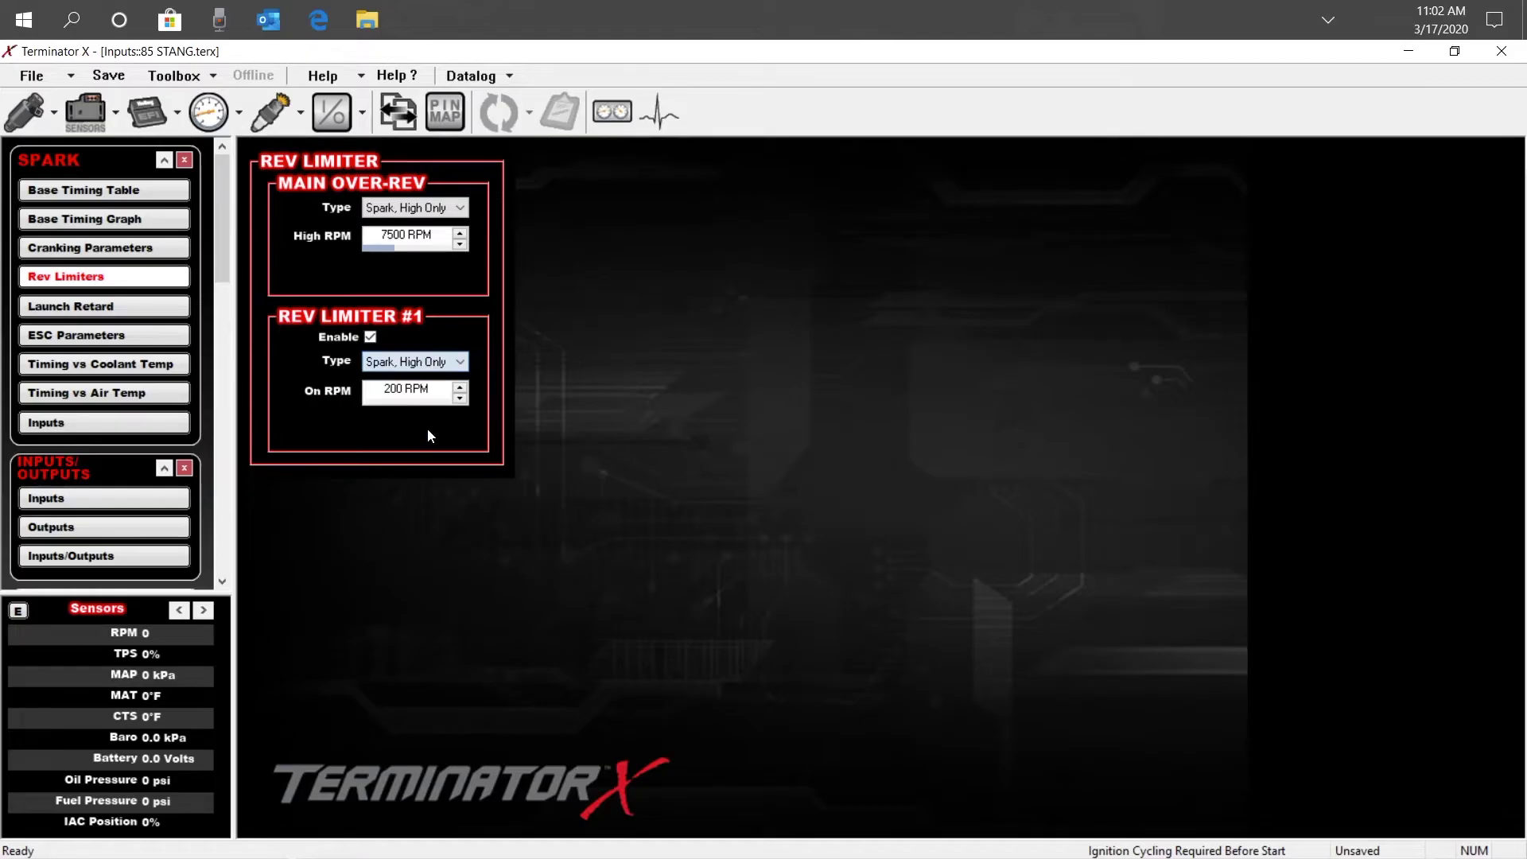
click(405, 393)
text(38)
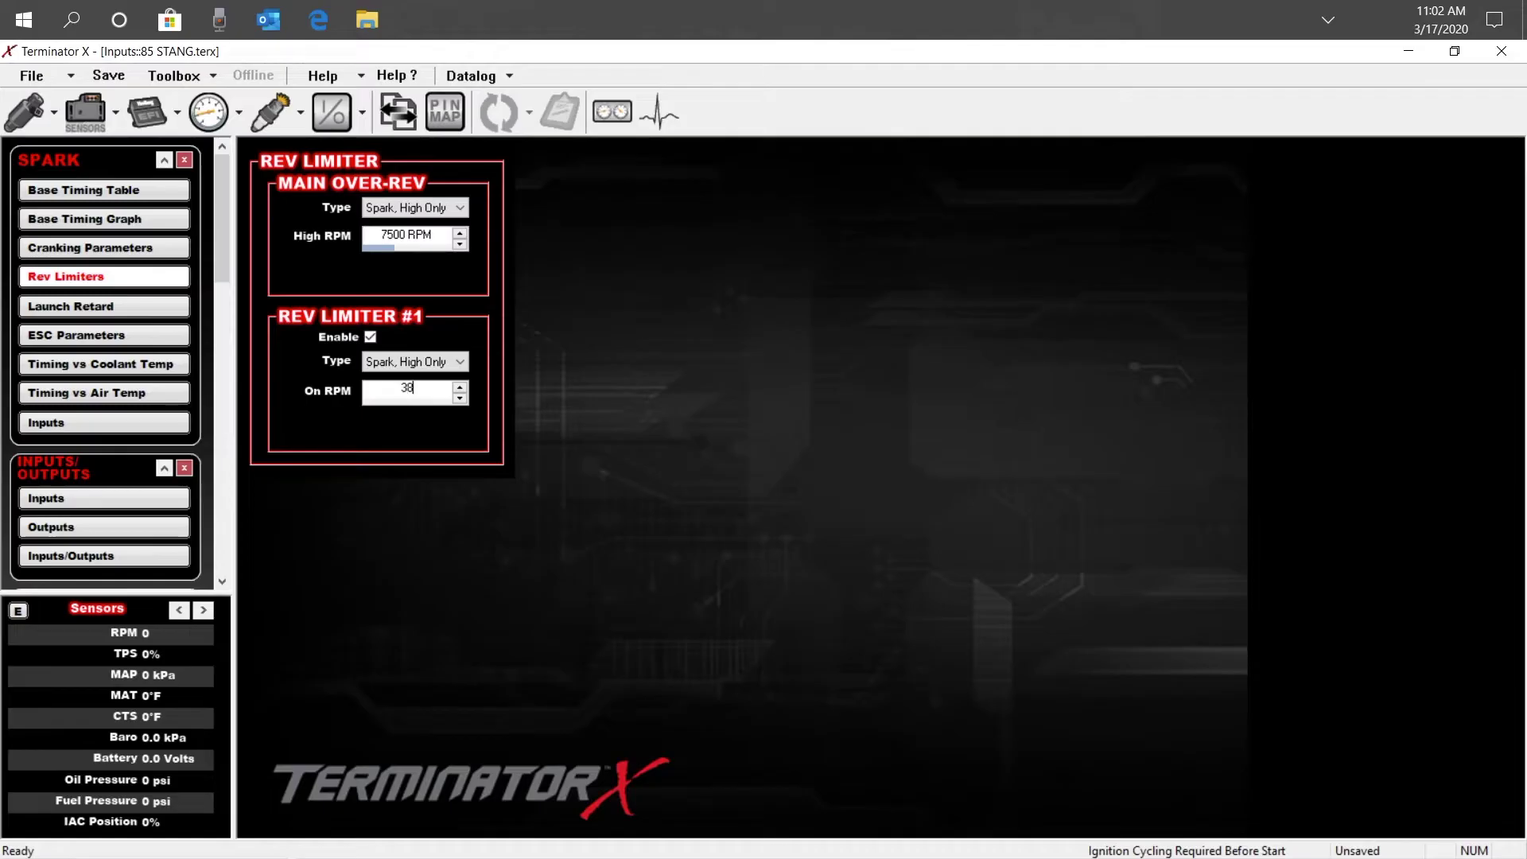
text(00)
key(Return)
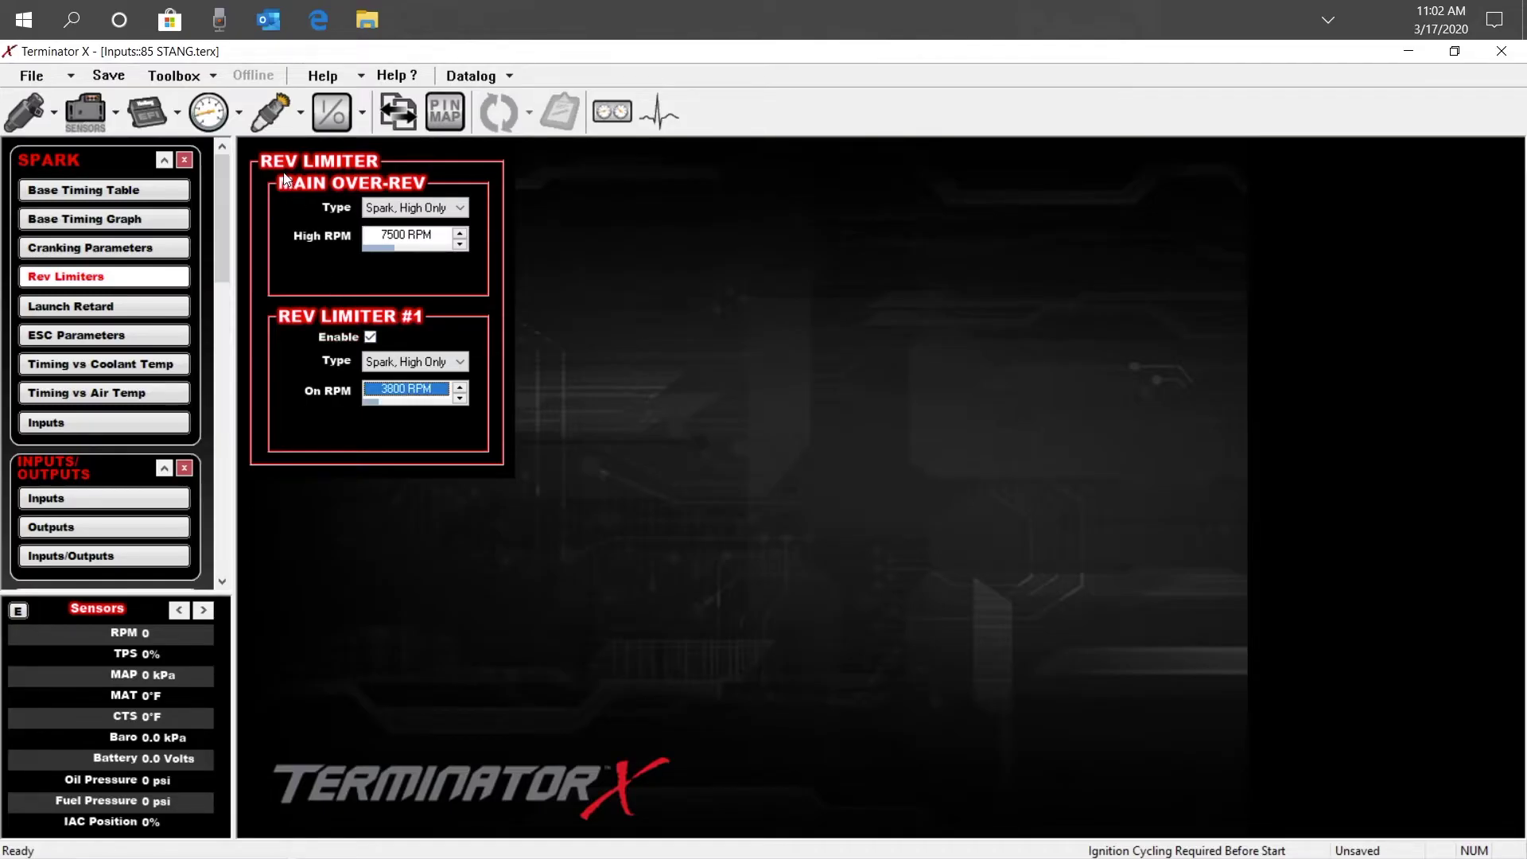
Step: Name outputs 1–3 Water Pump, Trans Brake Output and Fuel Pump Control
click(329, 115)
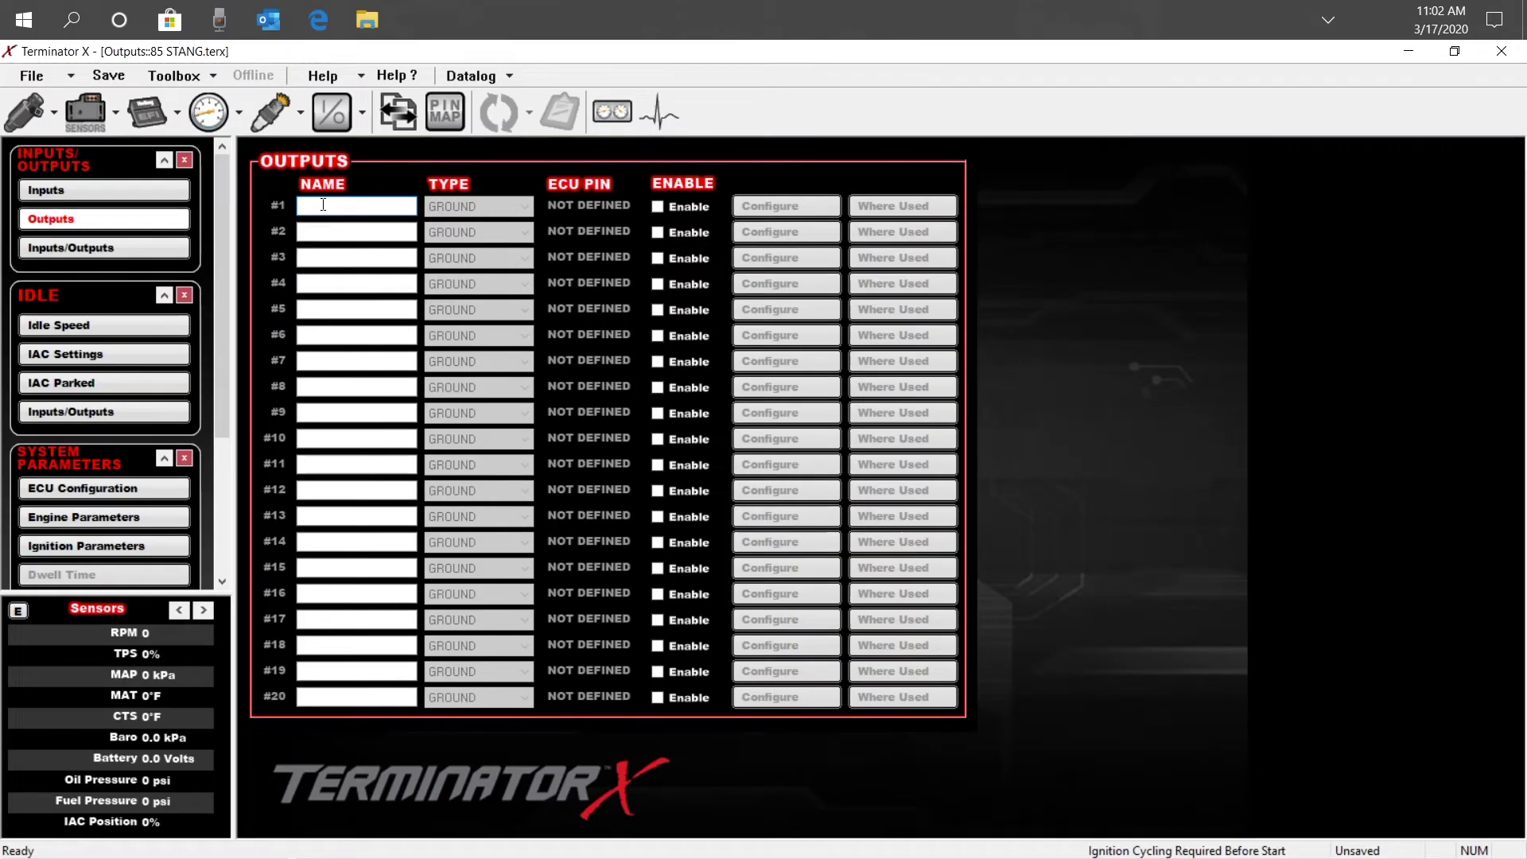
text(Water P)
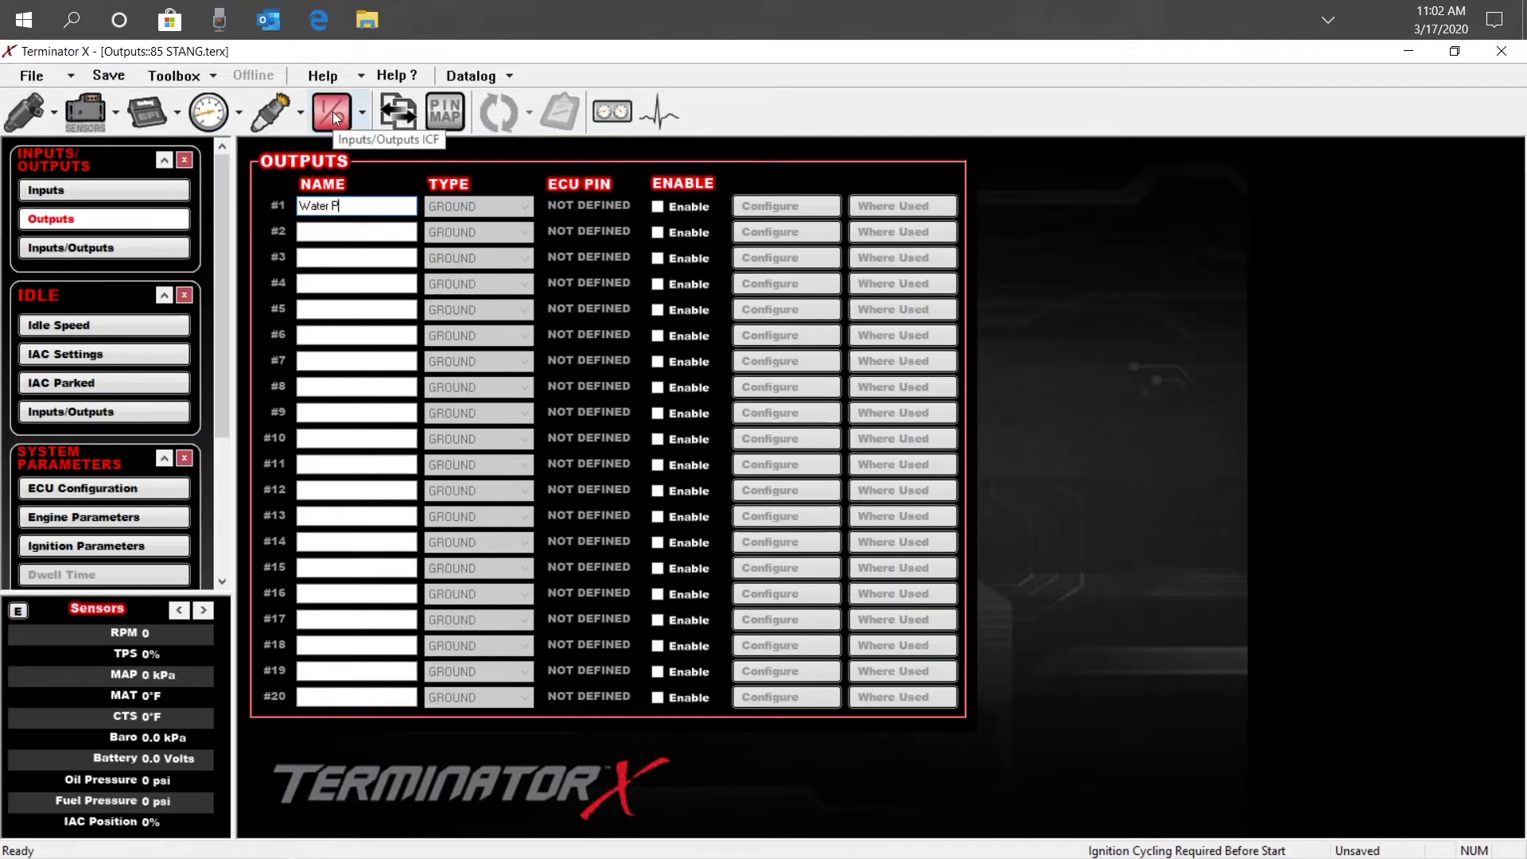
text(ump)
click(332, 231)
text(Trans Brake Output)
key(Tab)
text(Fuel P)
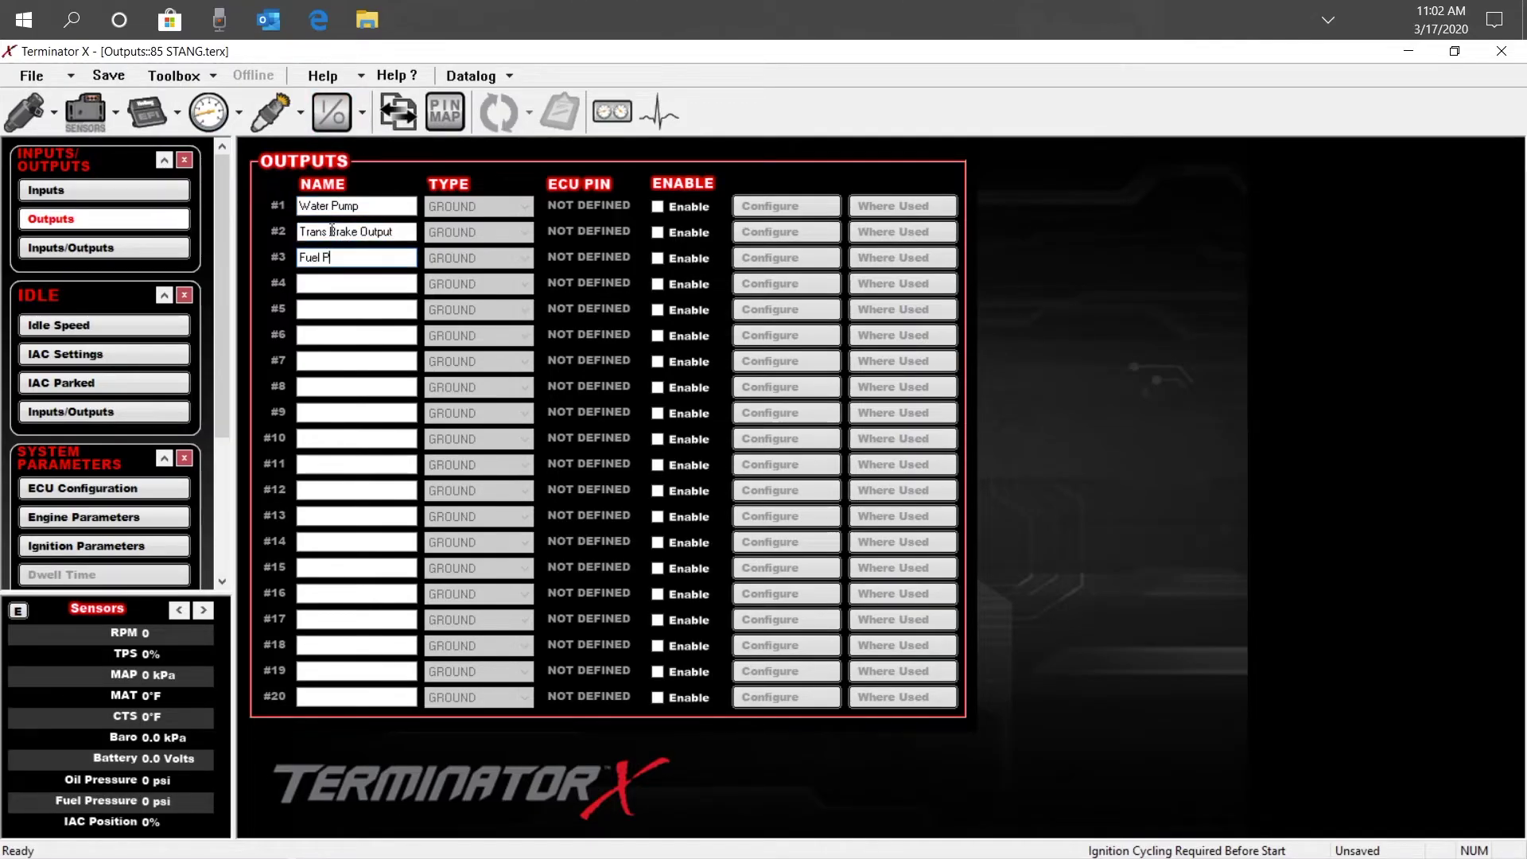
text(ump Control)
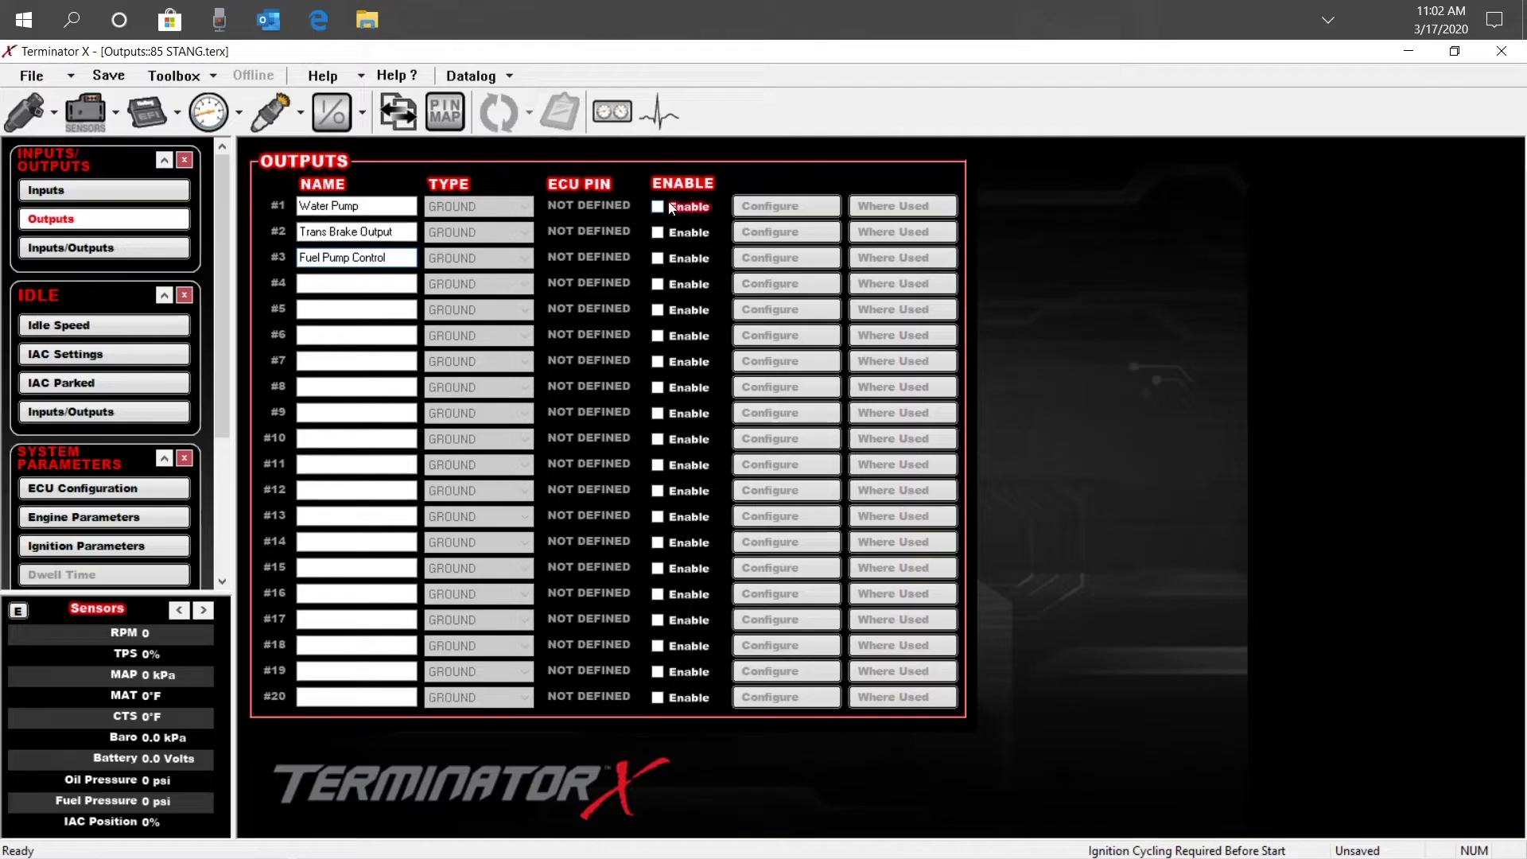
Step: Enable all three outputs and open Water Pump's trigger configuration
click(666, 207)
click(658, 232)
click(658, 259)
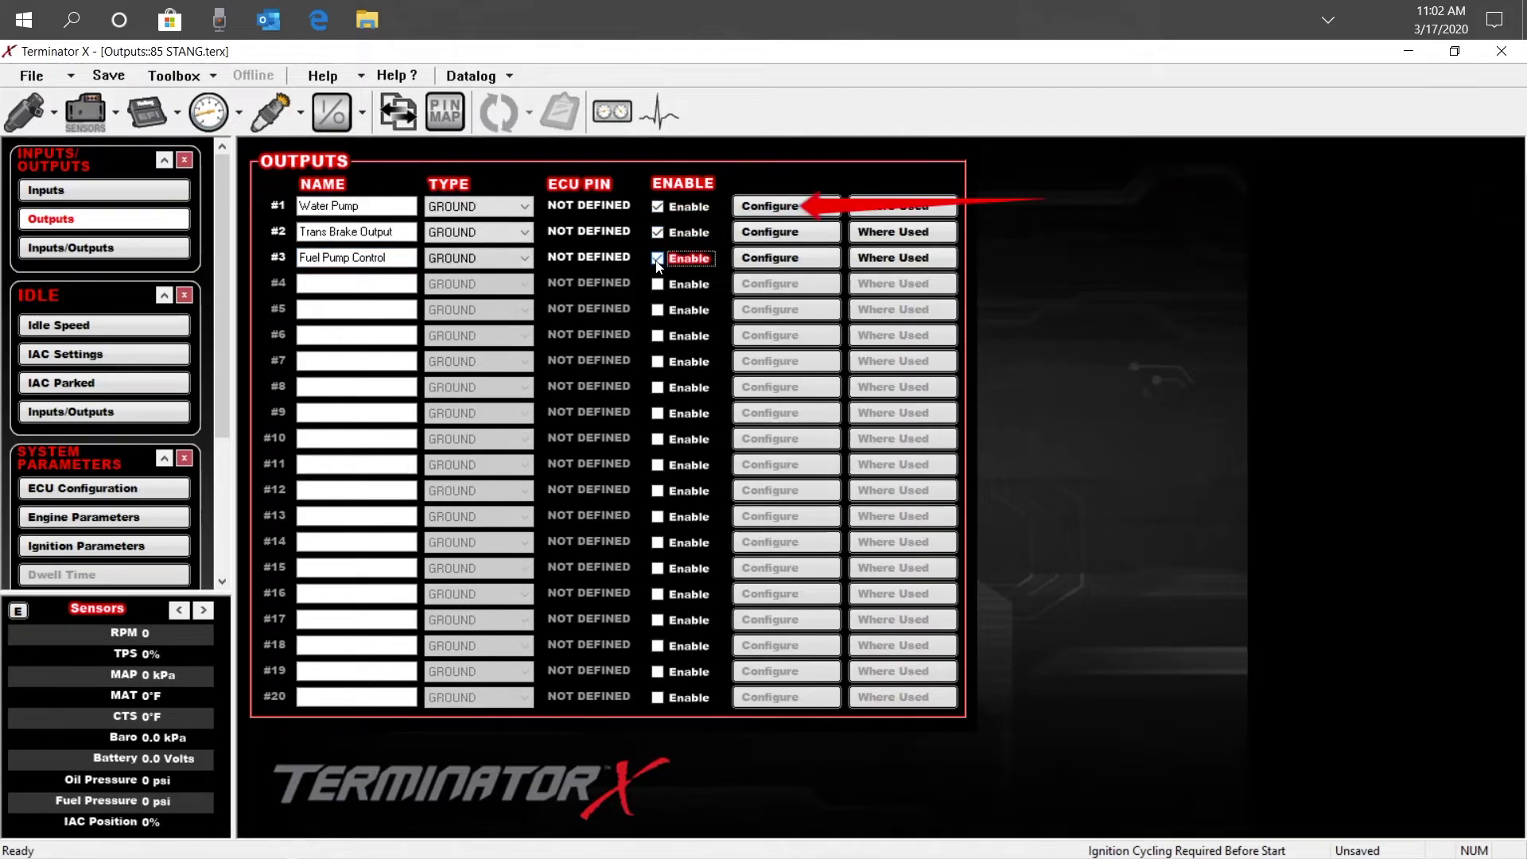
click(752, 210)
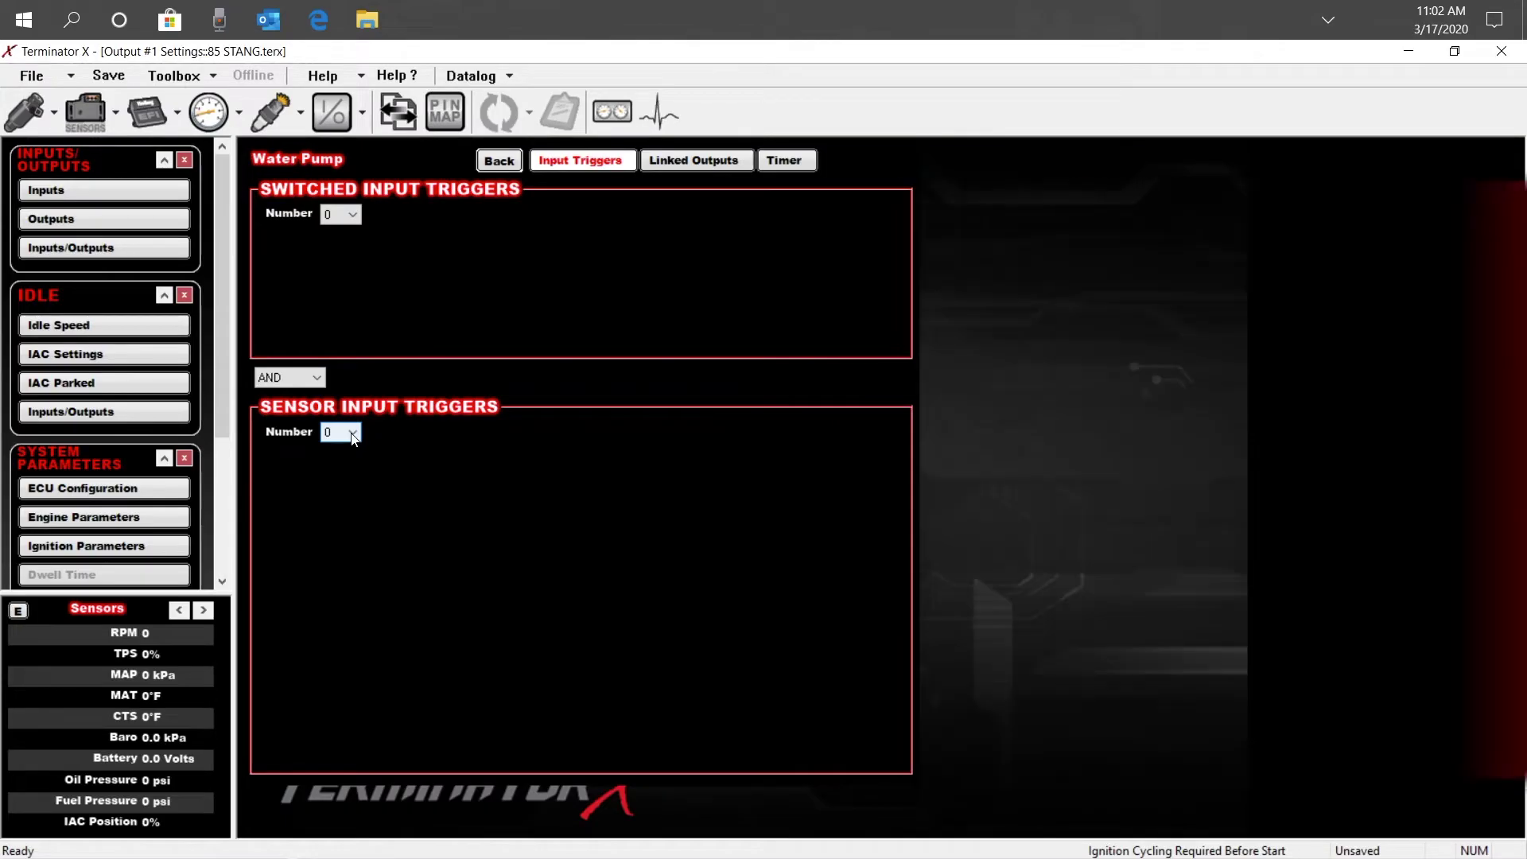
Step: Use two sensor triggers that must all be met, the first being RPM above 400
click(353, 434)
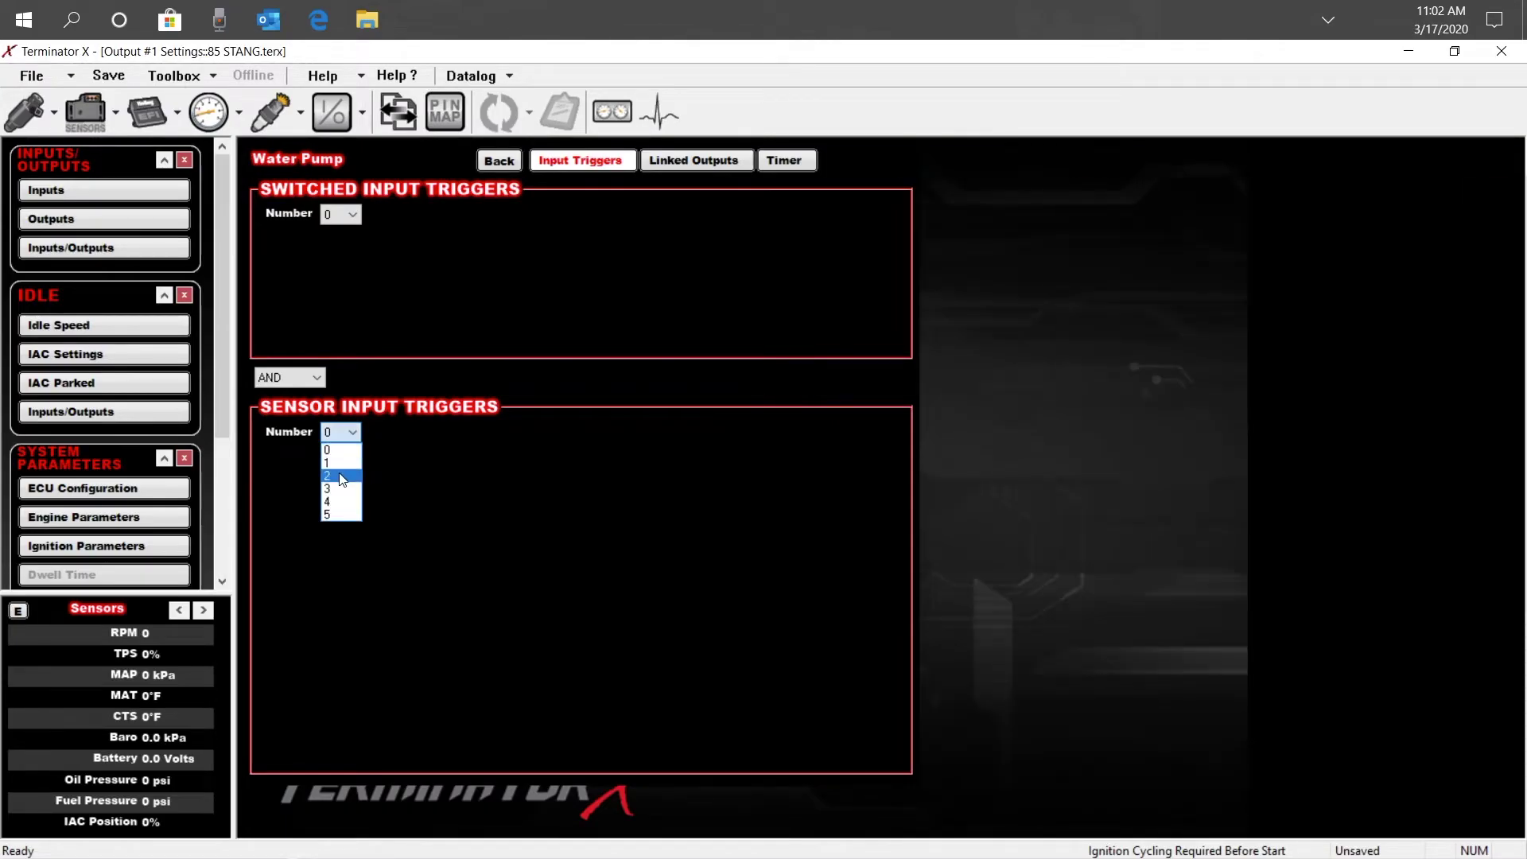
click(342, 476)
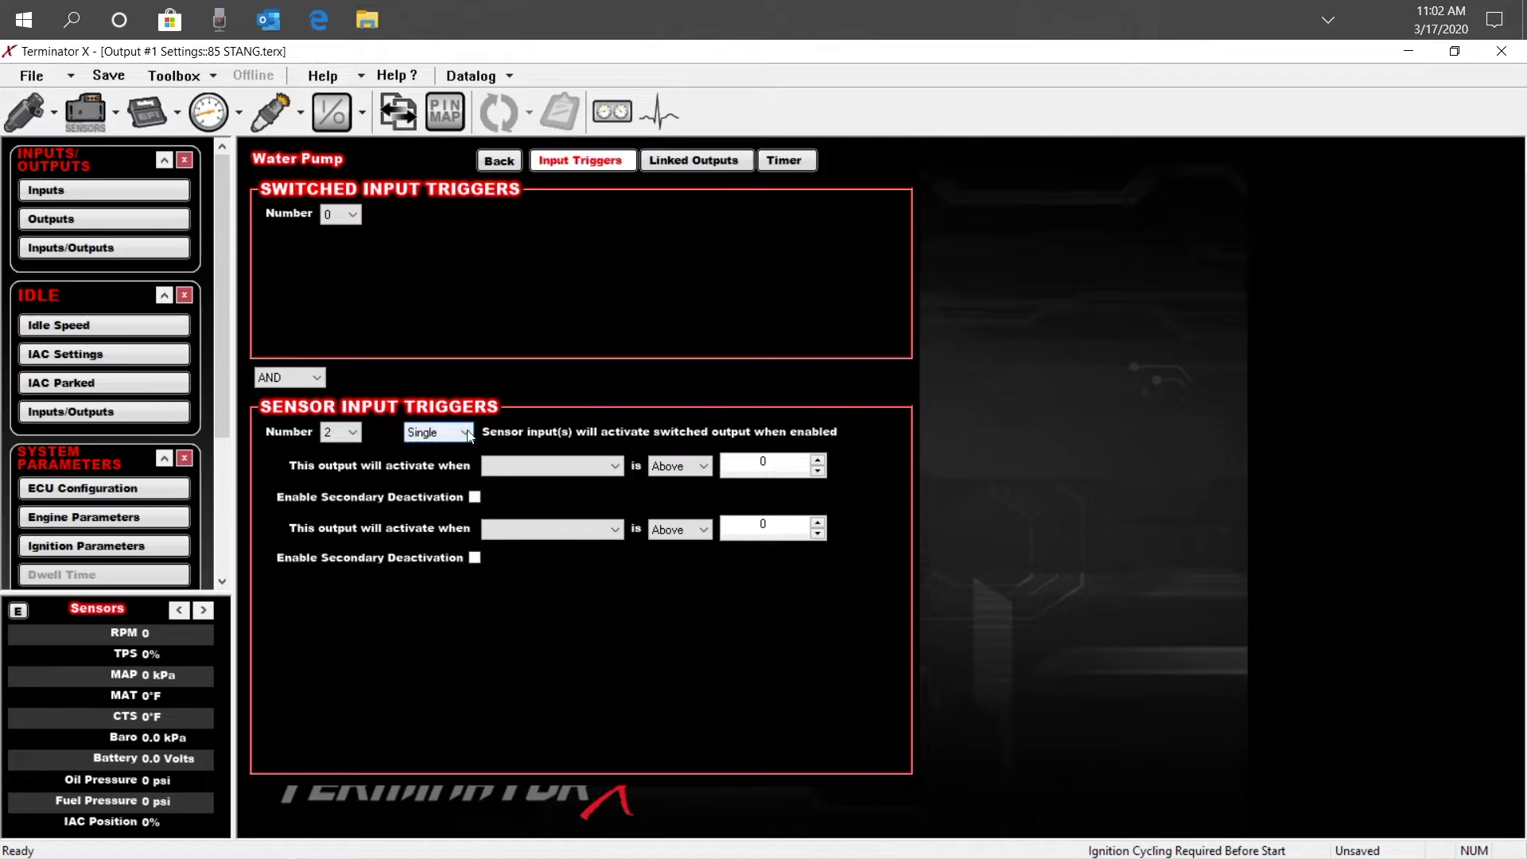
click(437, 432)
click(450, 468)
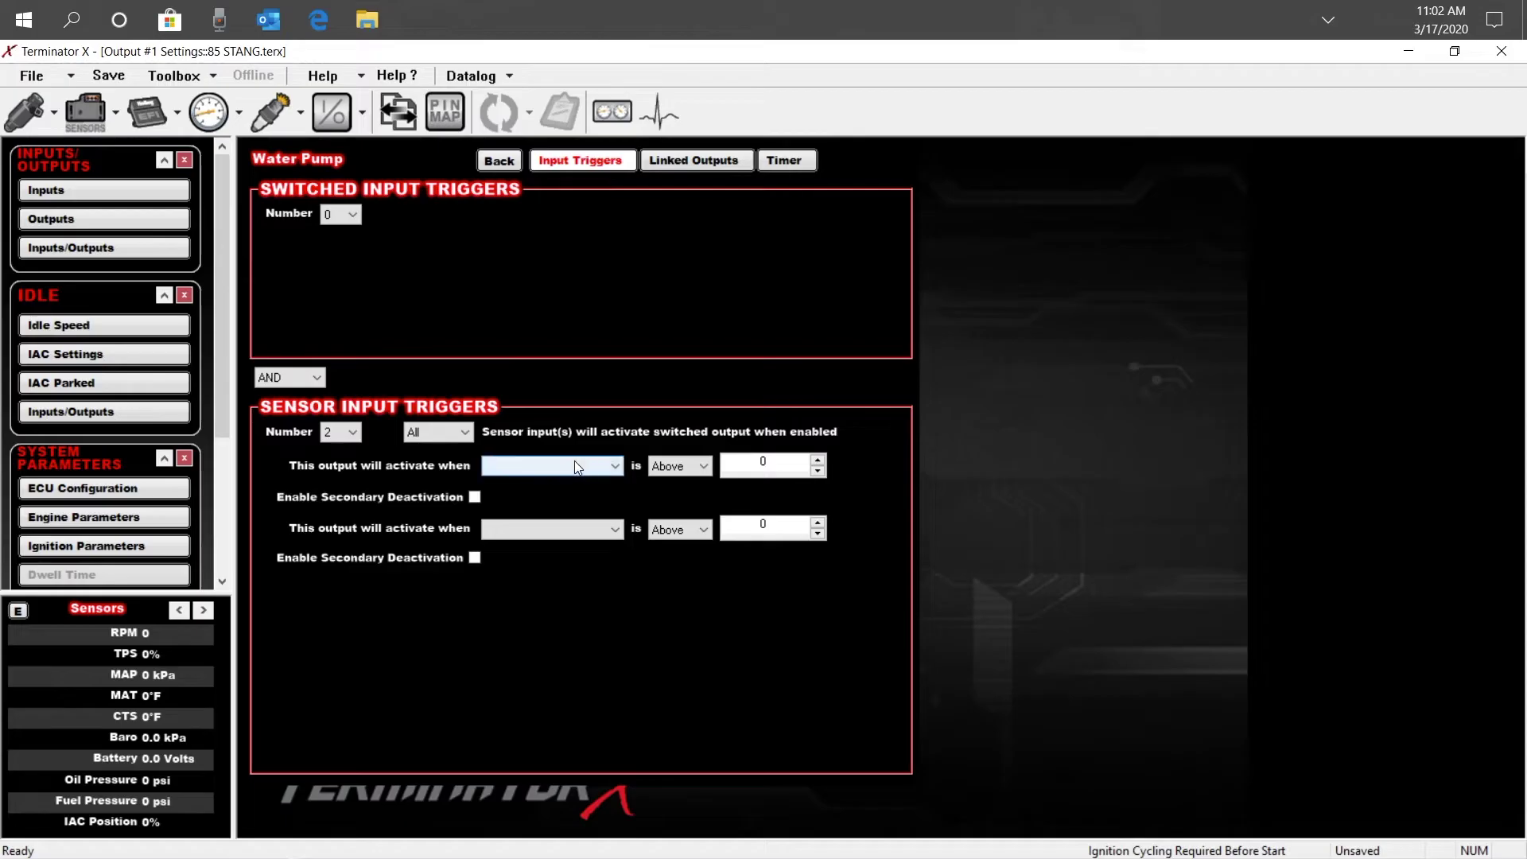
click(616, 469)
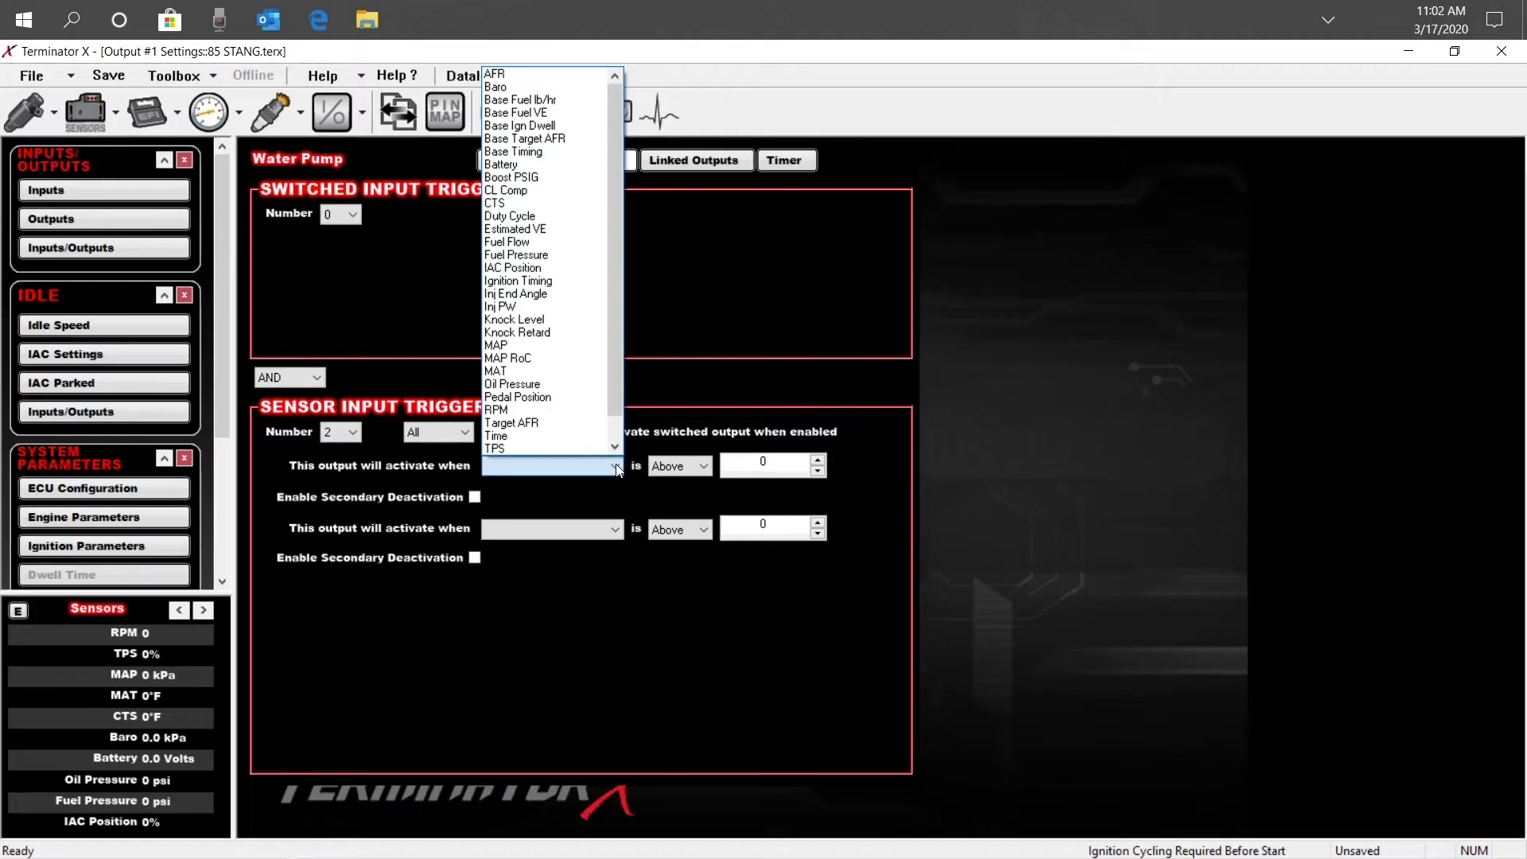
click(575, 409)
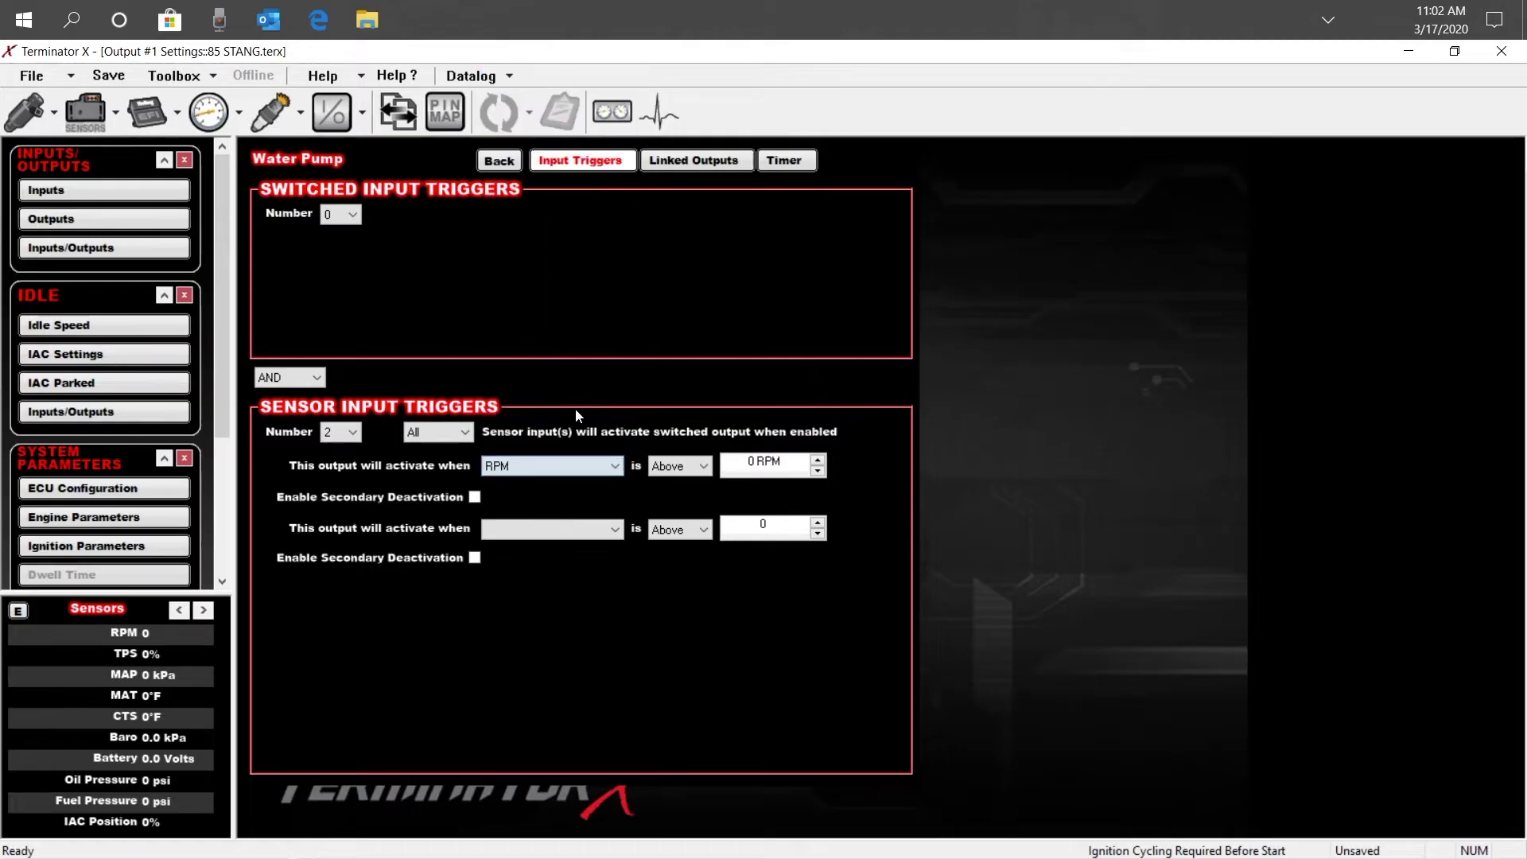
click(750, 467)
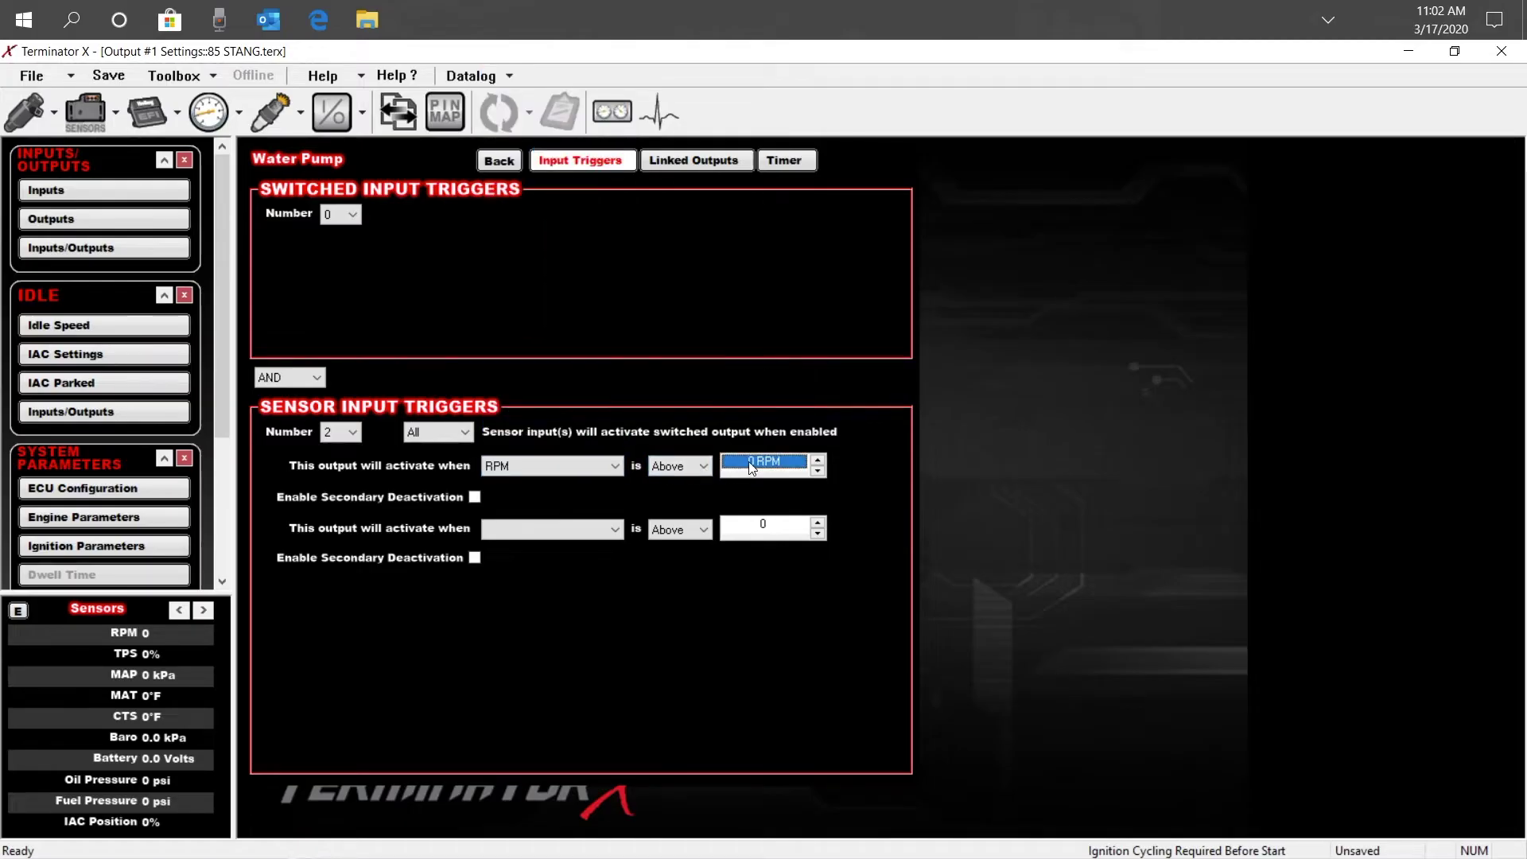
text(400)
key(Return)
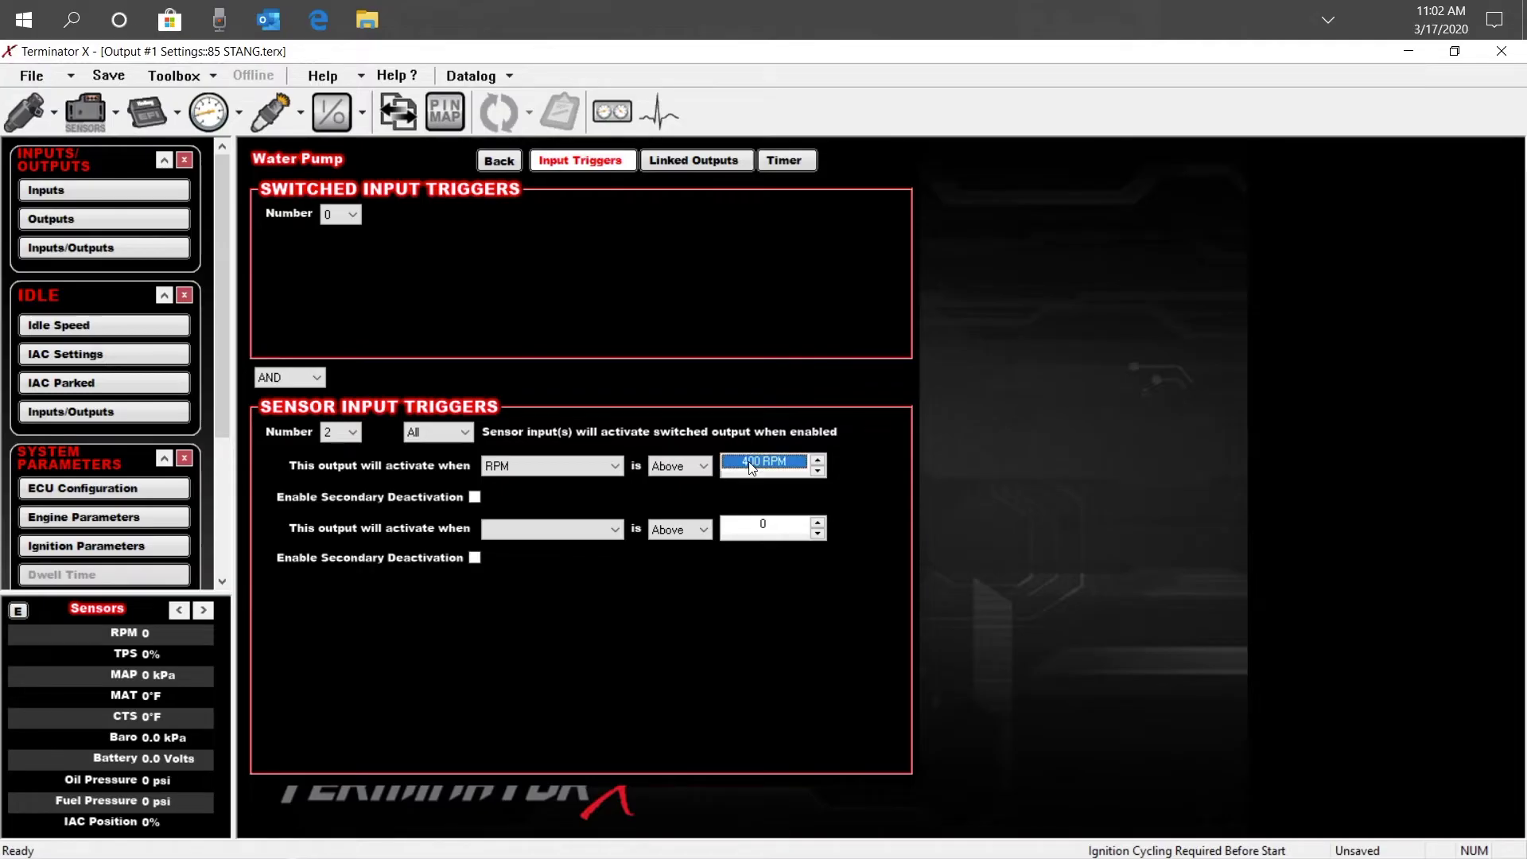
Step: Set the second trigger to CTS above 110 °F and return to the outputs list
click(615, 535)
click(605, 260)
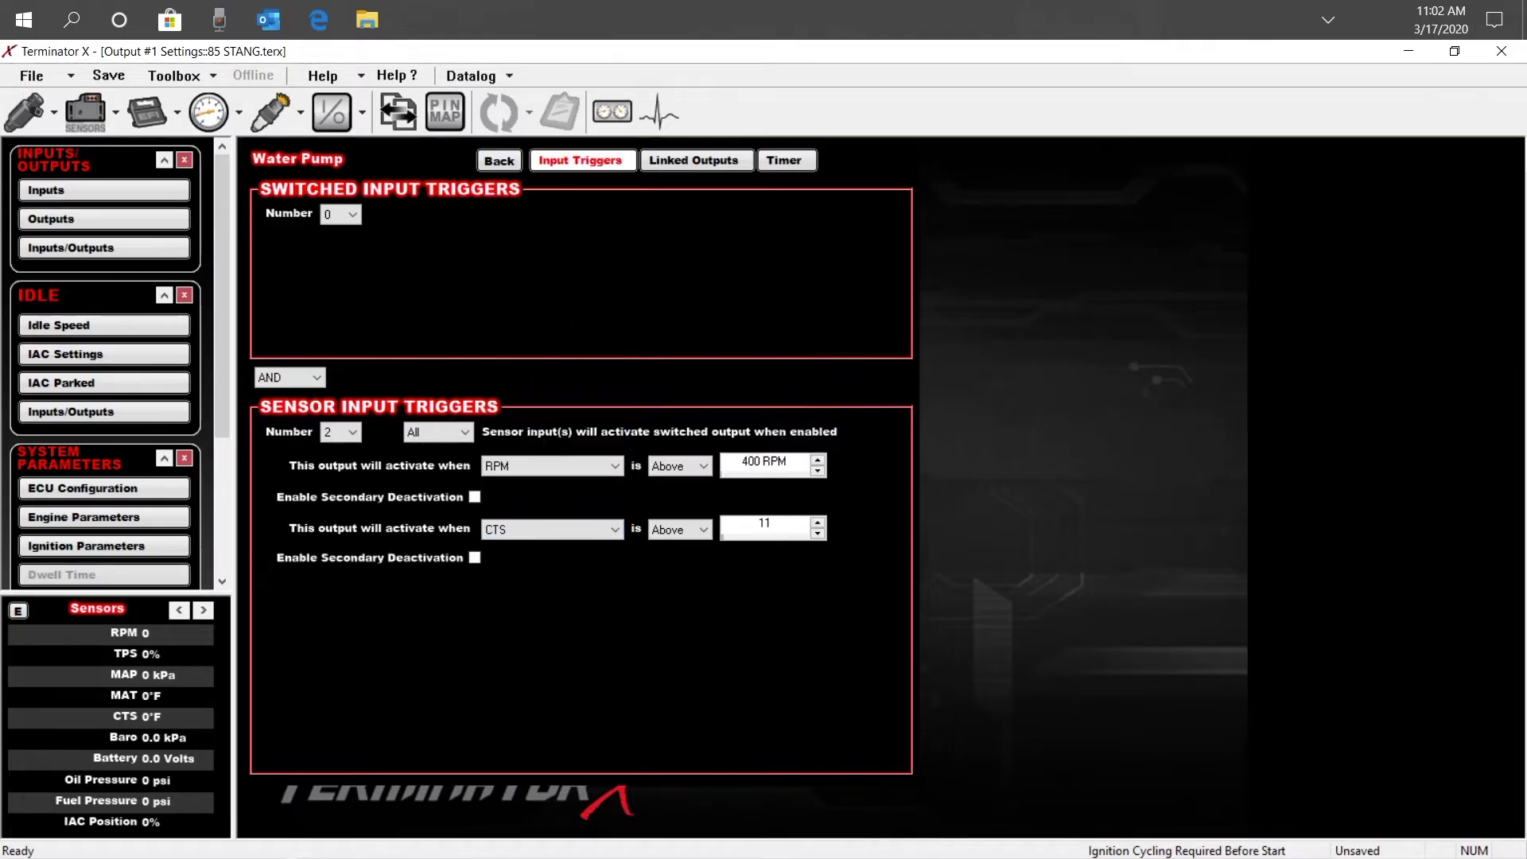
text(0)
key(Return)
click(500, 161)
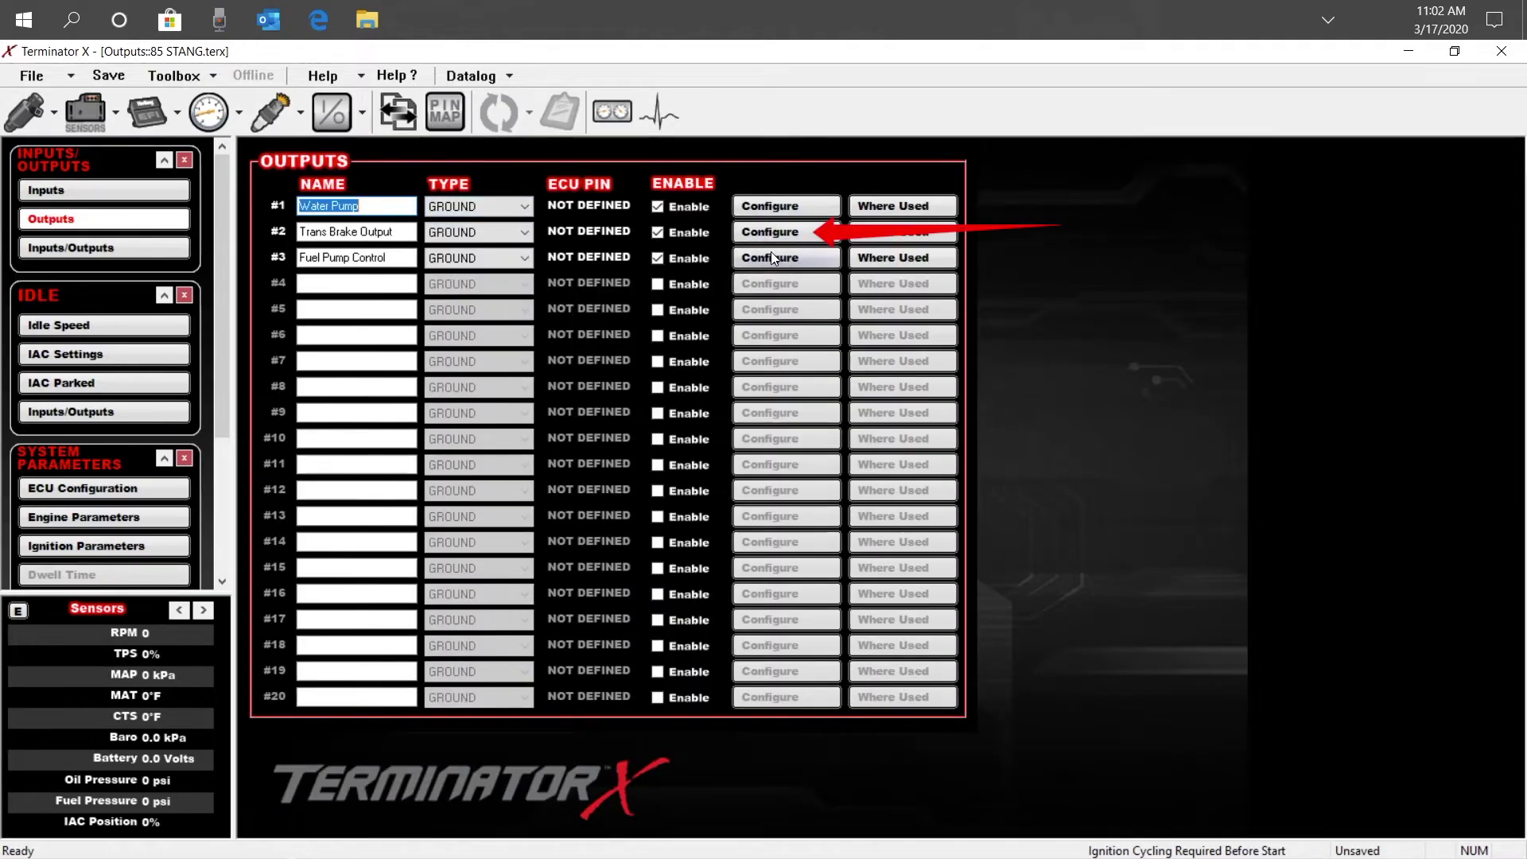
Step: Give Trans Brake Output one switched trigger, Trans Brake Input is Enabled, then return to the outputs list
click(794, 228)
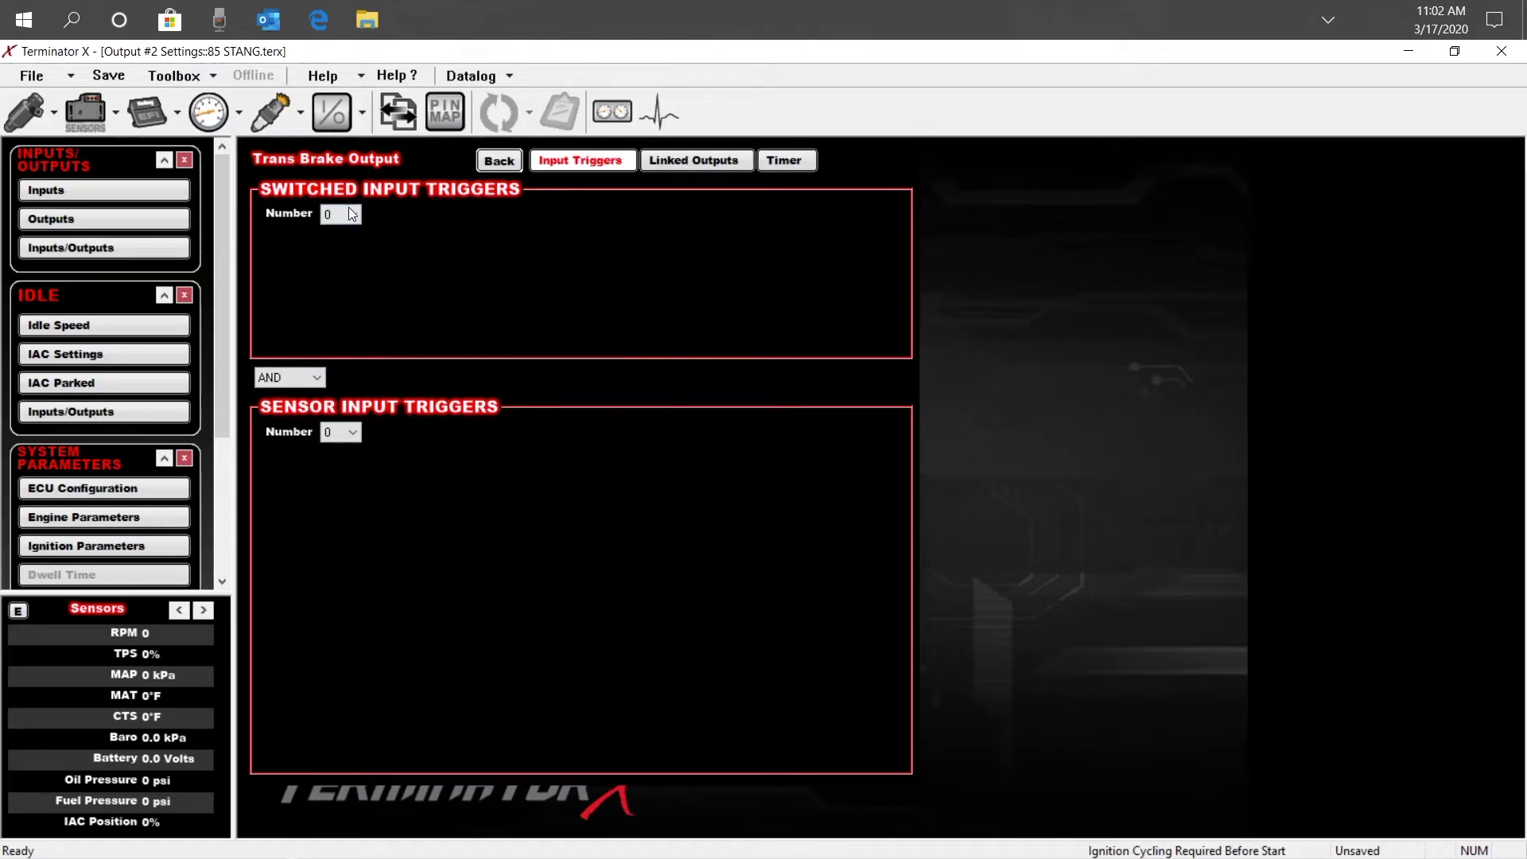
click(352, 214)
click(355, 251)
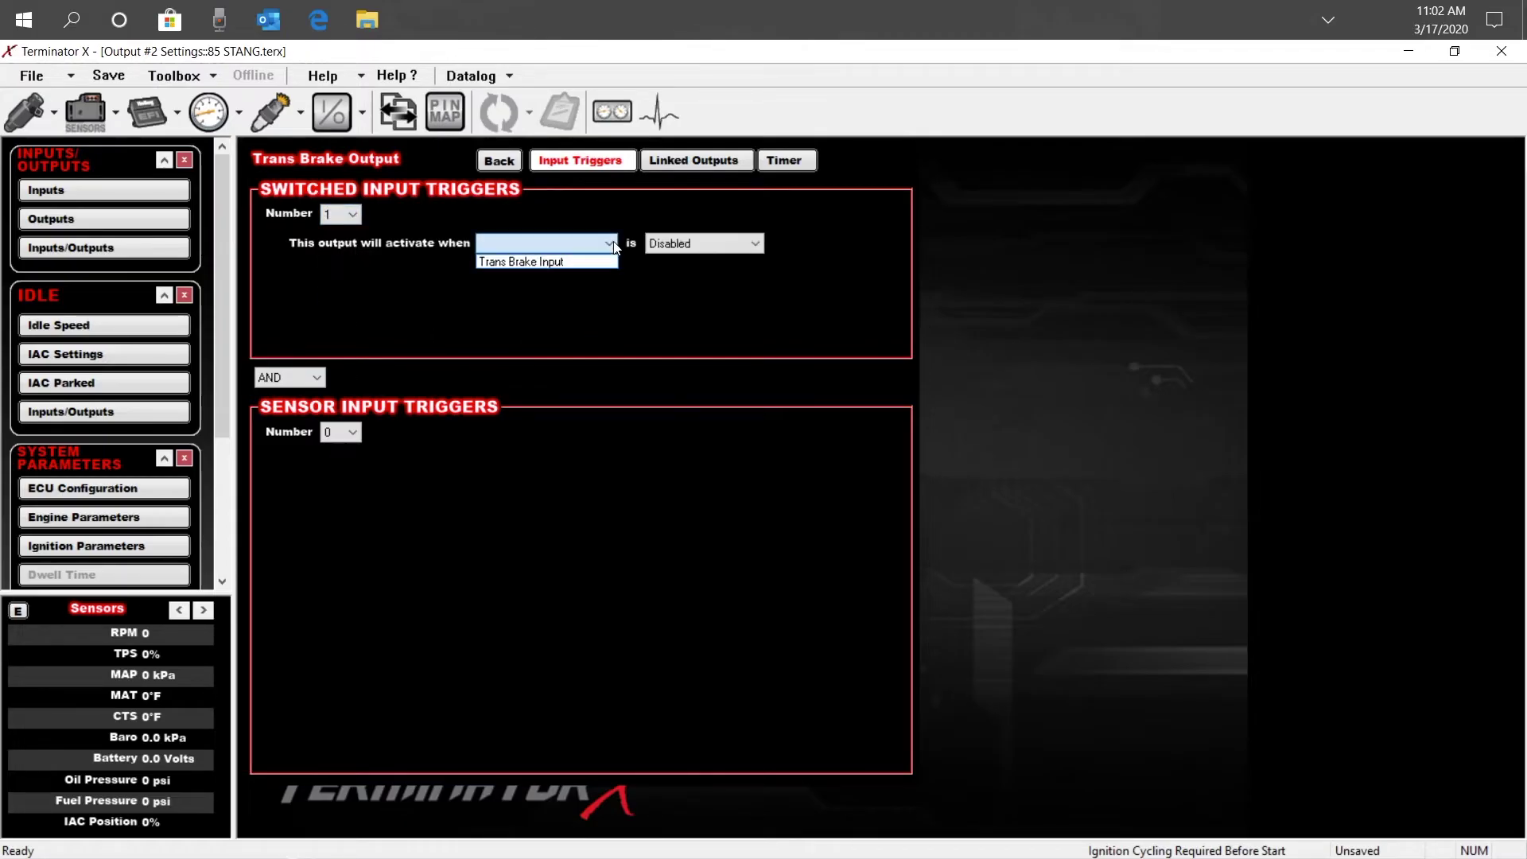
click(585, 263)
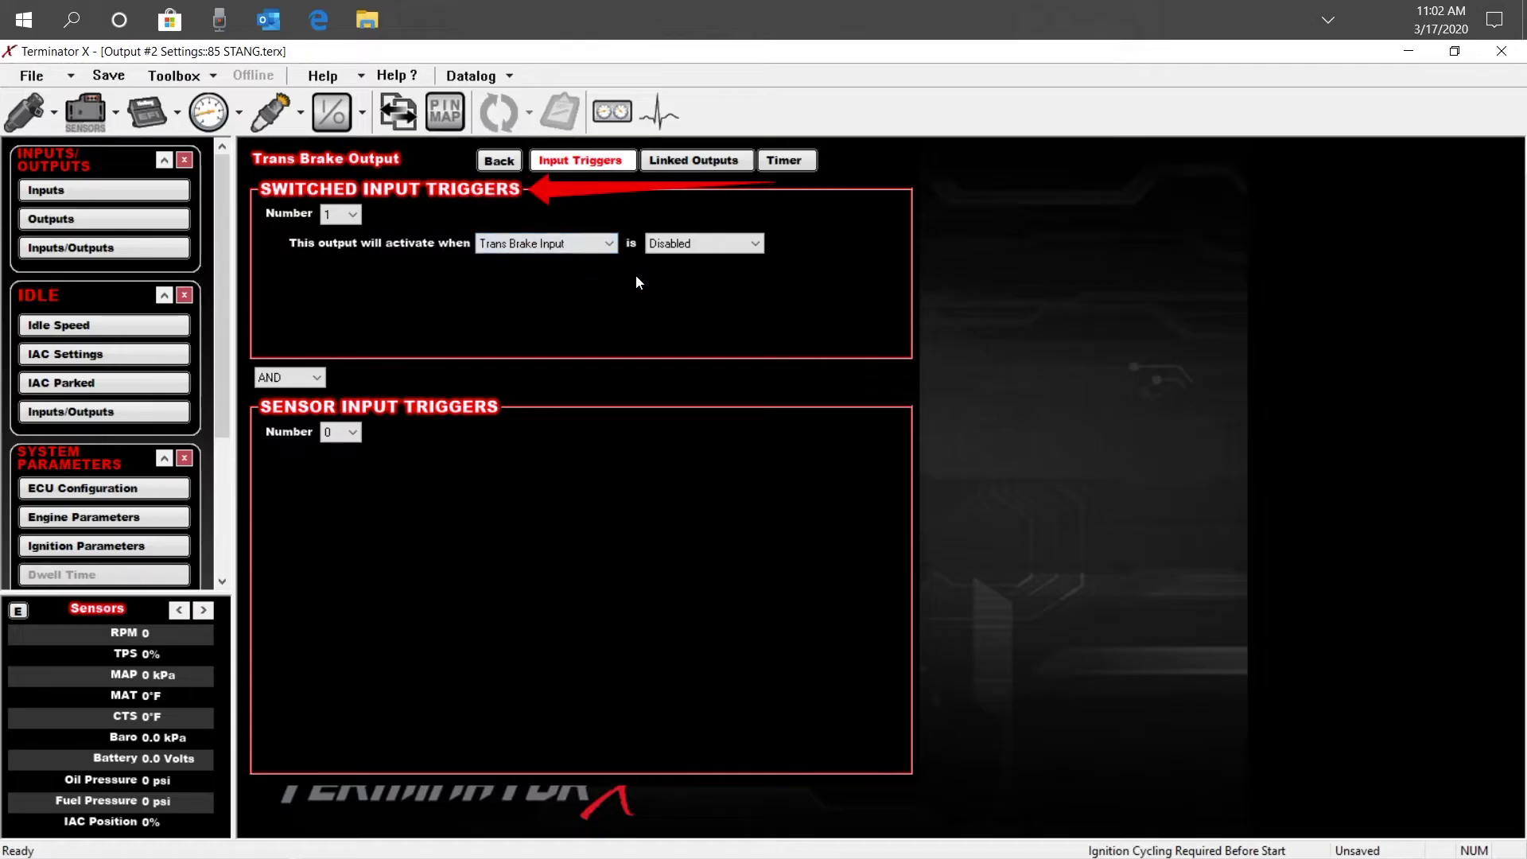
click(745, 251)
click(740, 268)
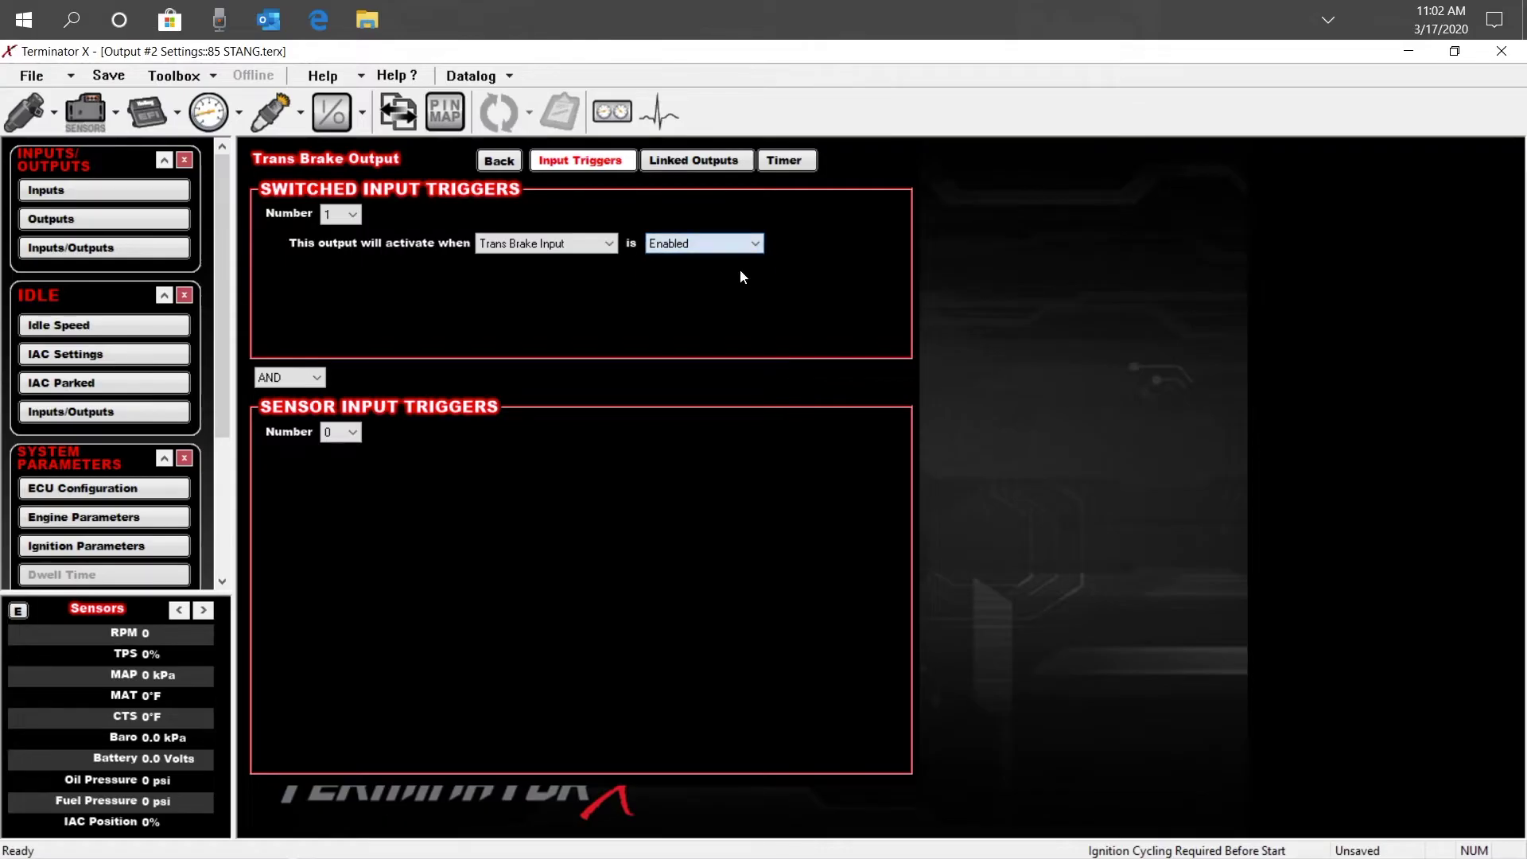
click(498, 162)
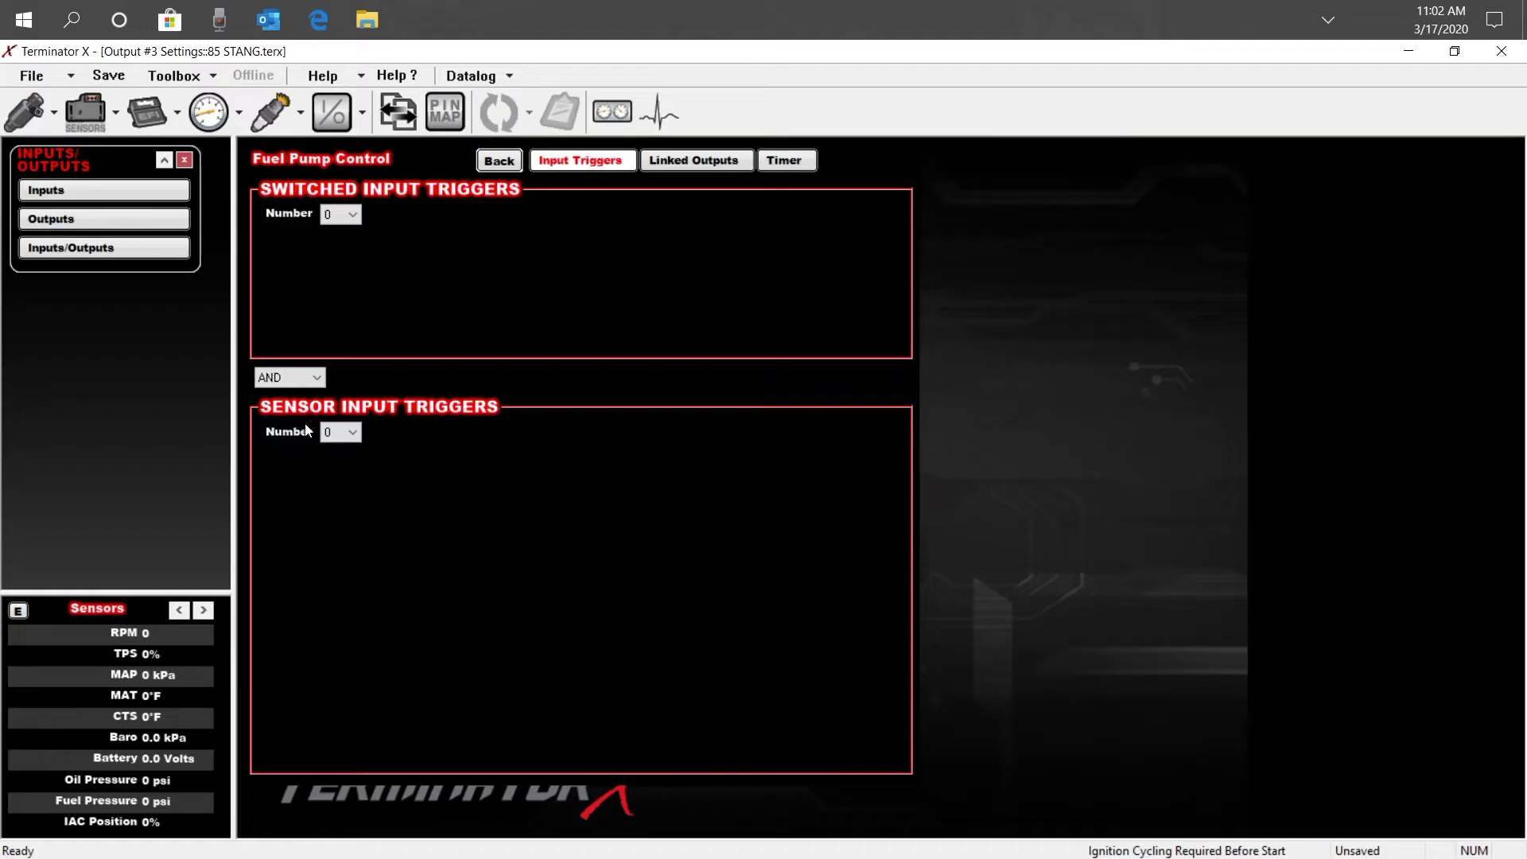
Step: Use two sensor triggers that must all be met, the first being Boost below 1.0 psig
click(340, 431)
click(338, 476)
click(441, 438)
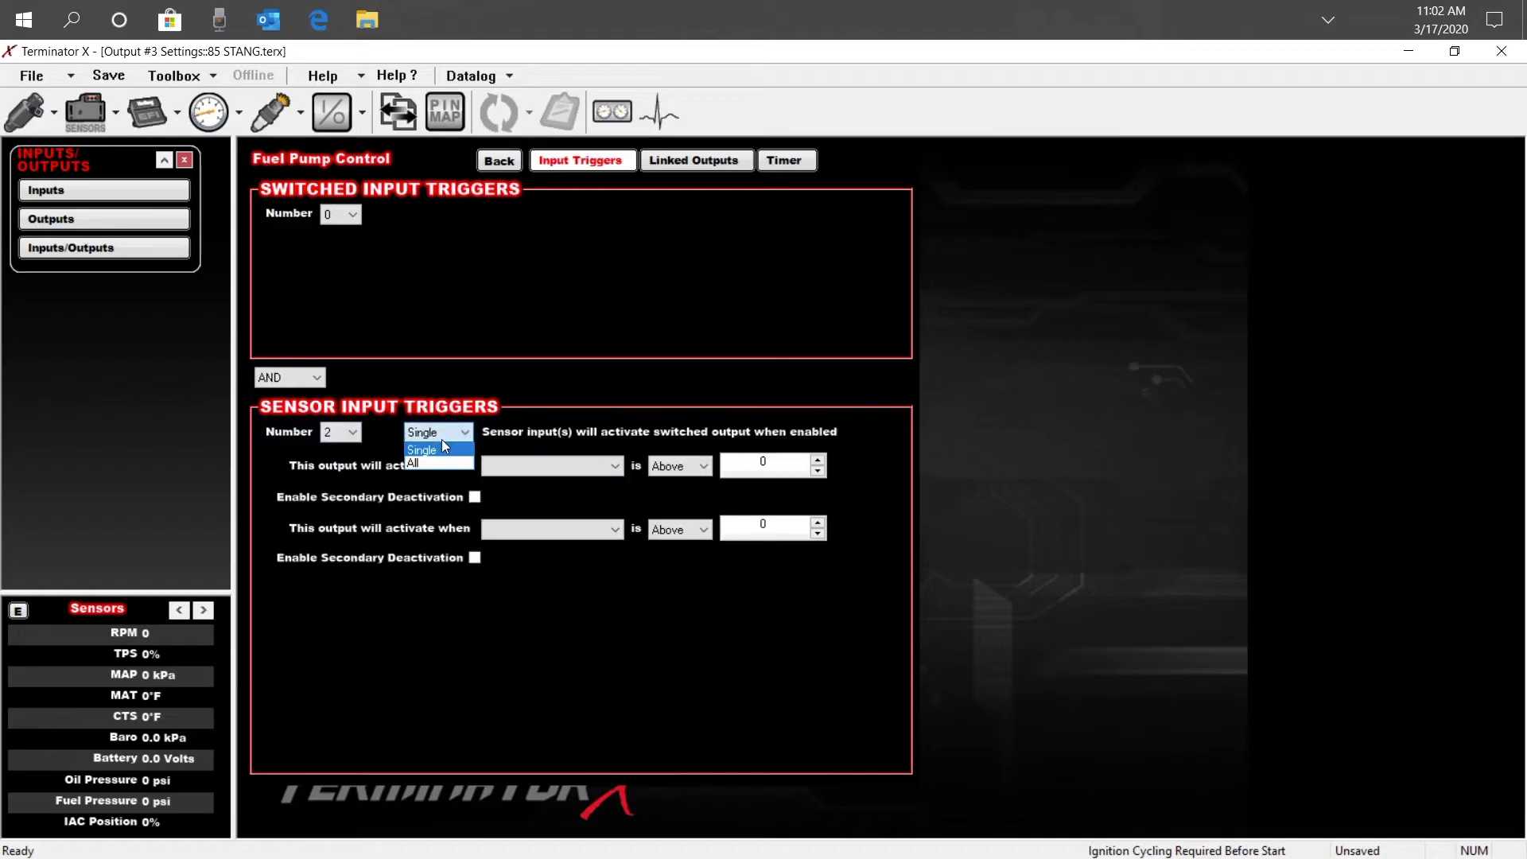
click(438, 464)
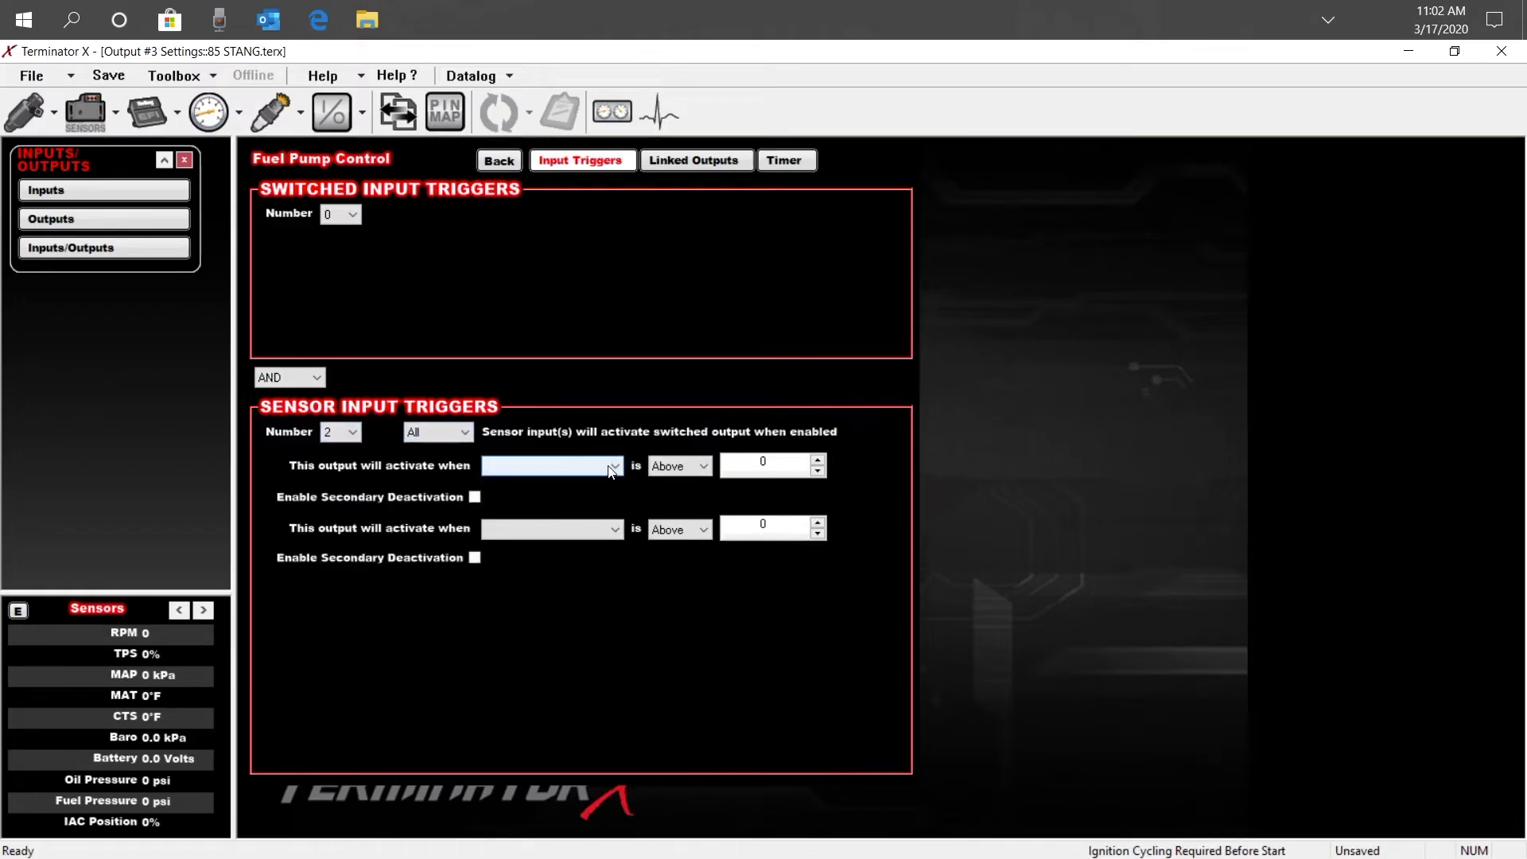
click(612, 466)
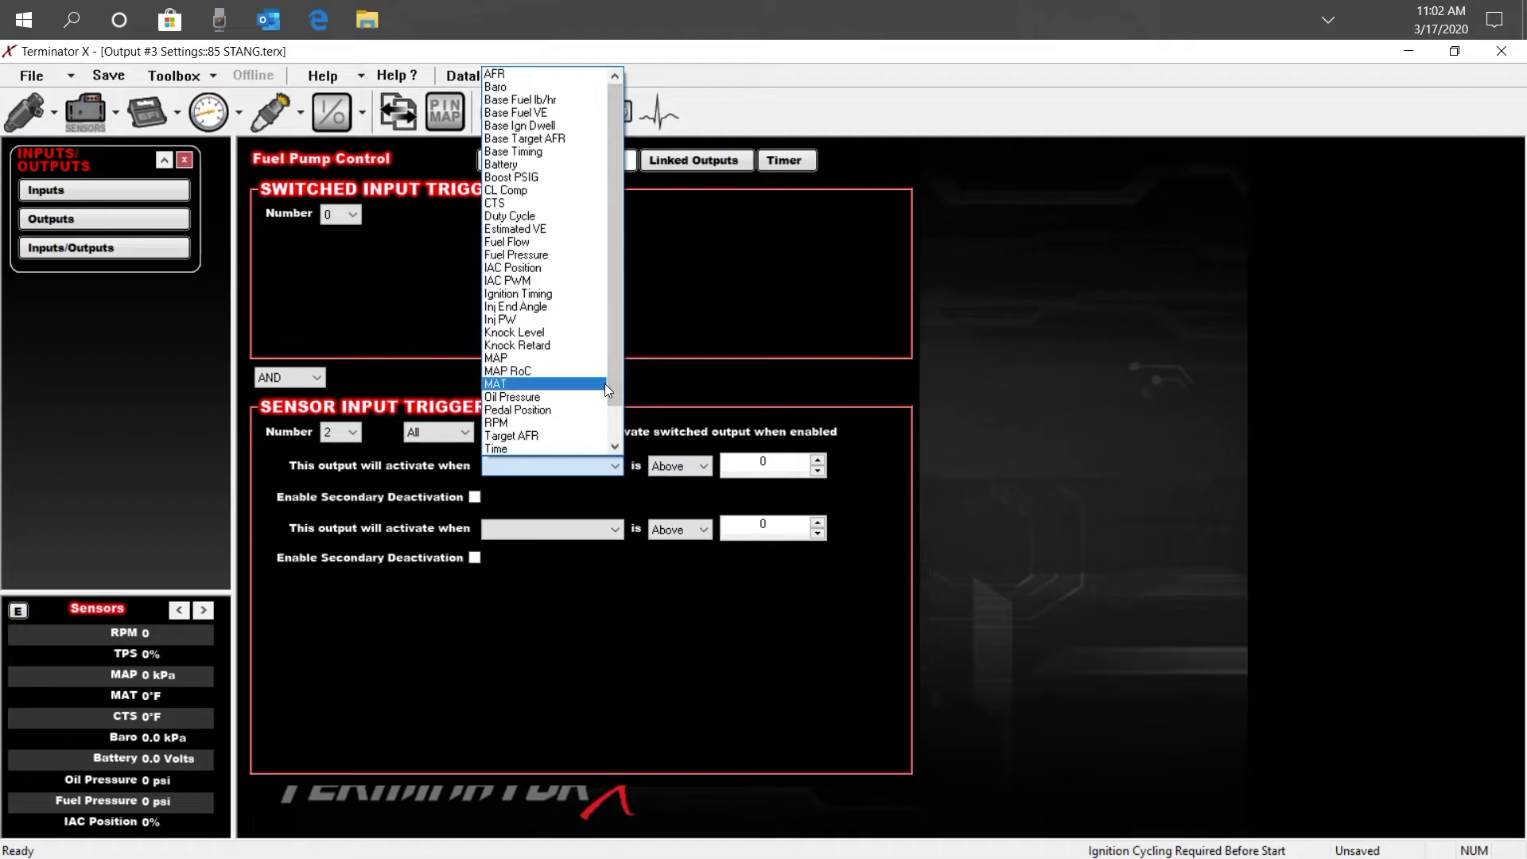
click(567, 178)
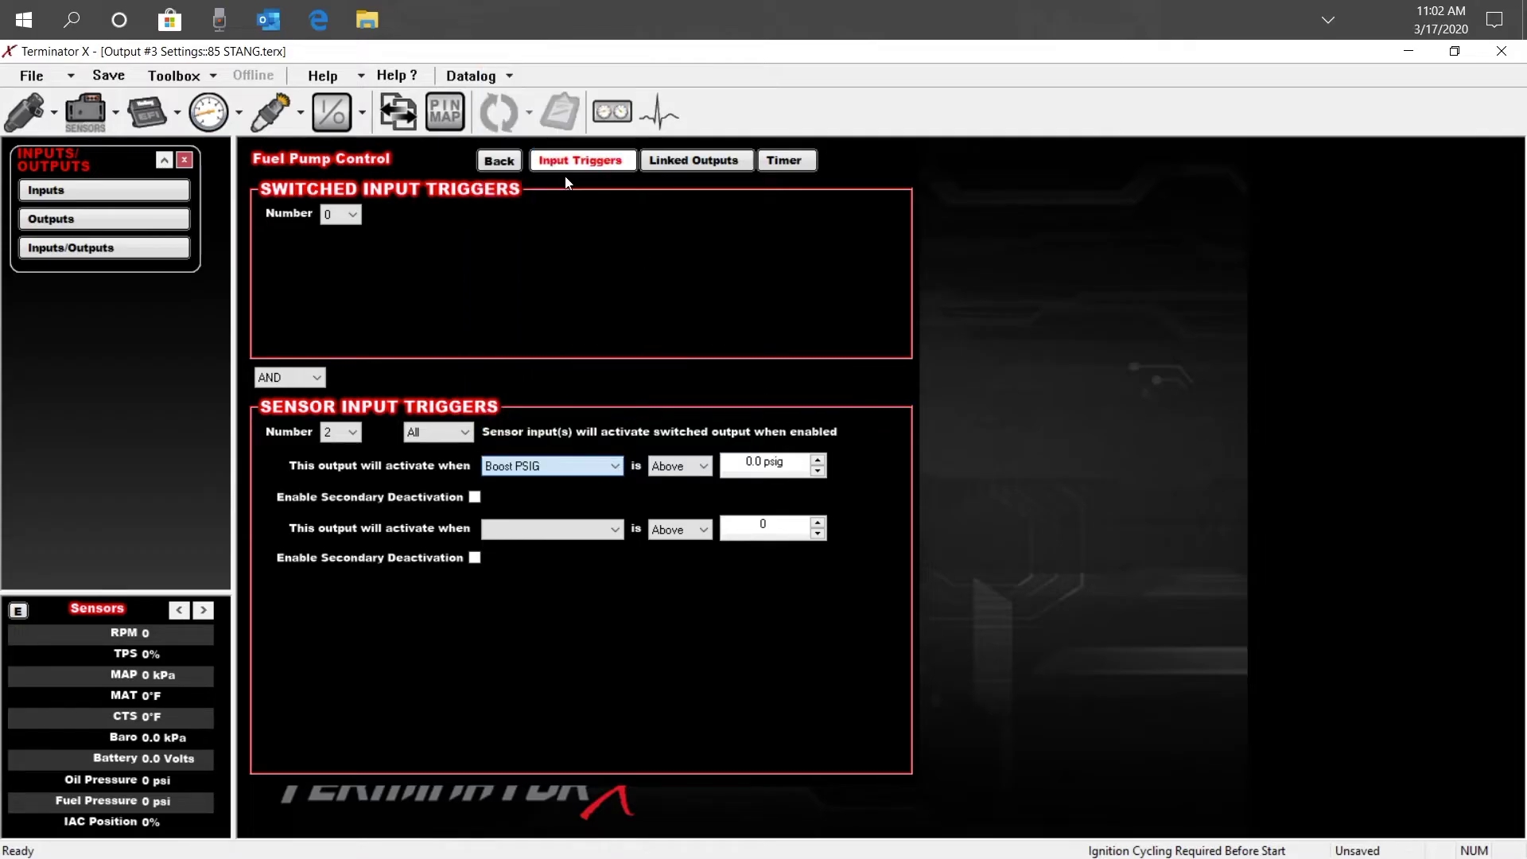
click(676, 466)
click(667, 488)
key(Tab)
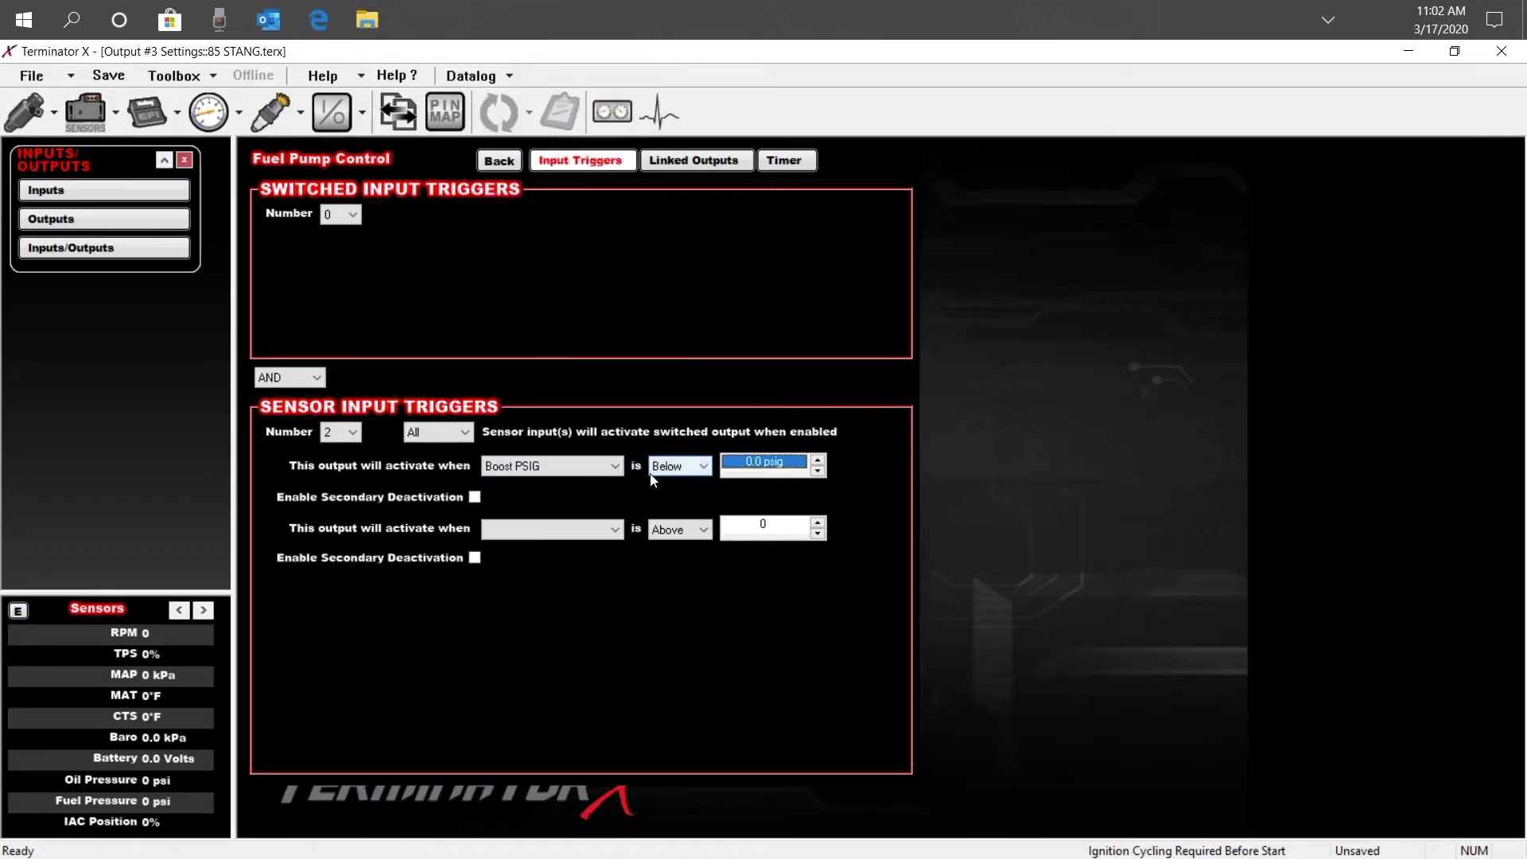
key(Up)
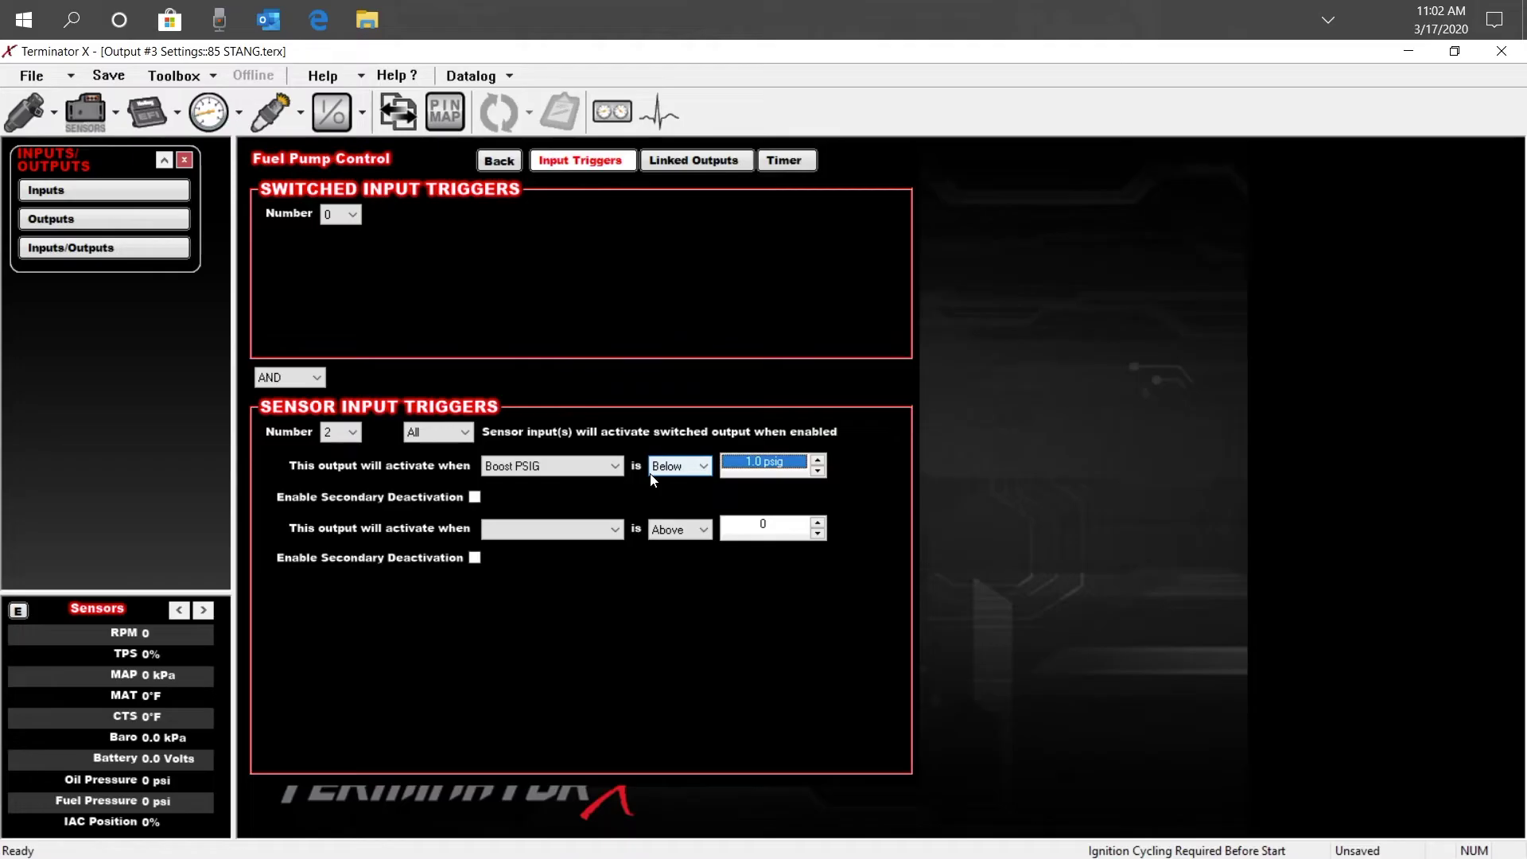
Step: Set the second trigger to TPS below 70 %
click(598, 522)
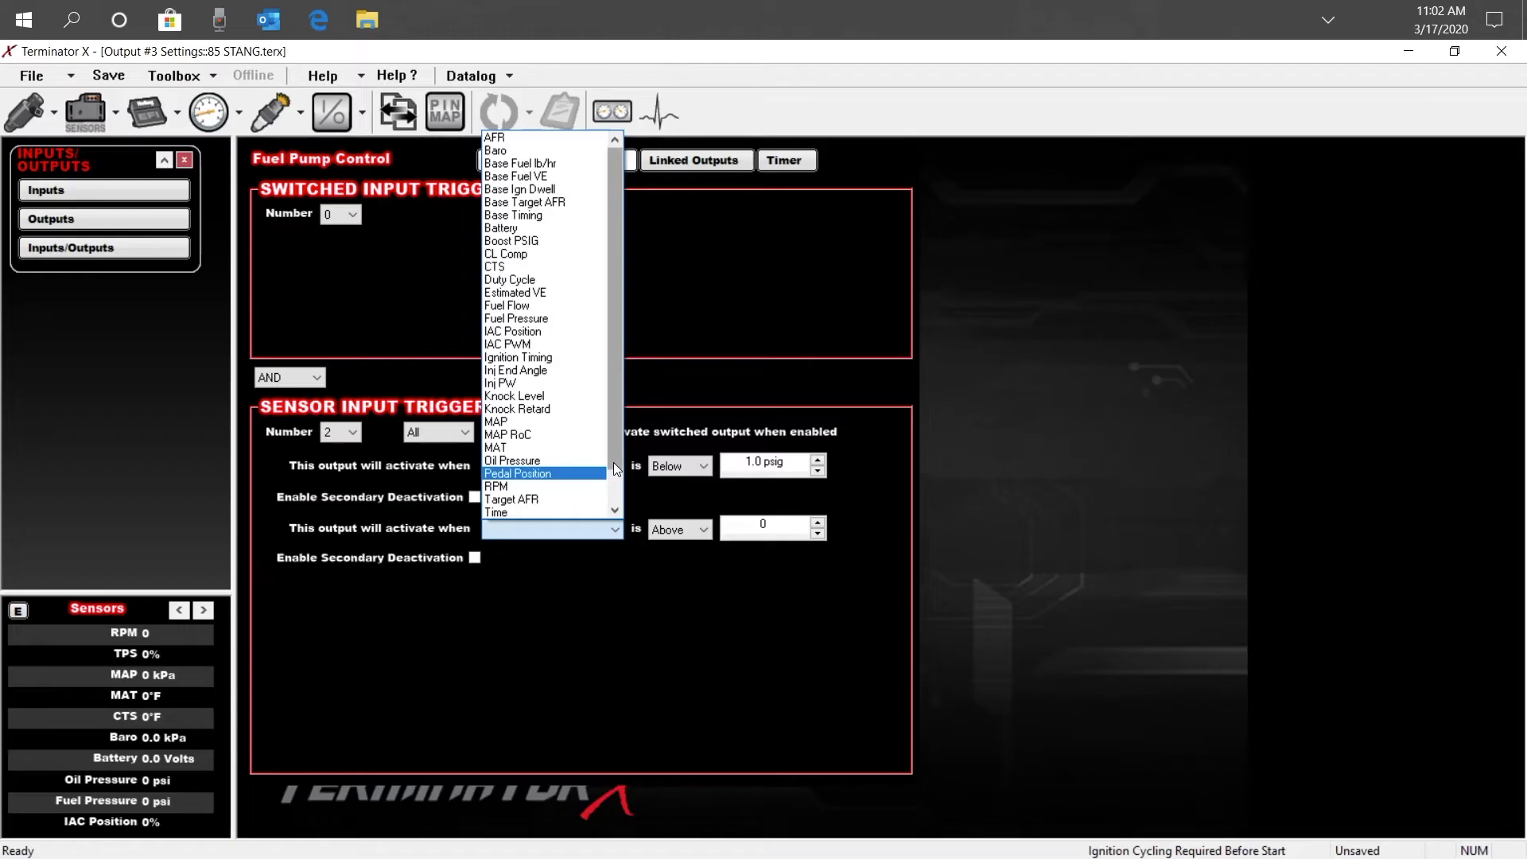
drag(613, 461, 616, 503)
click(544, 485)
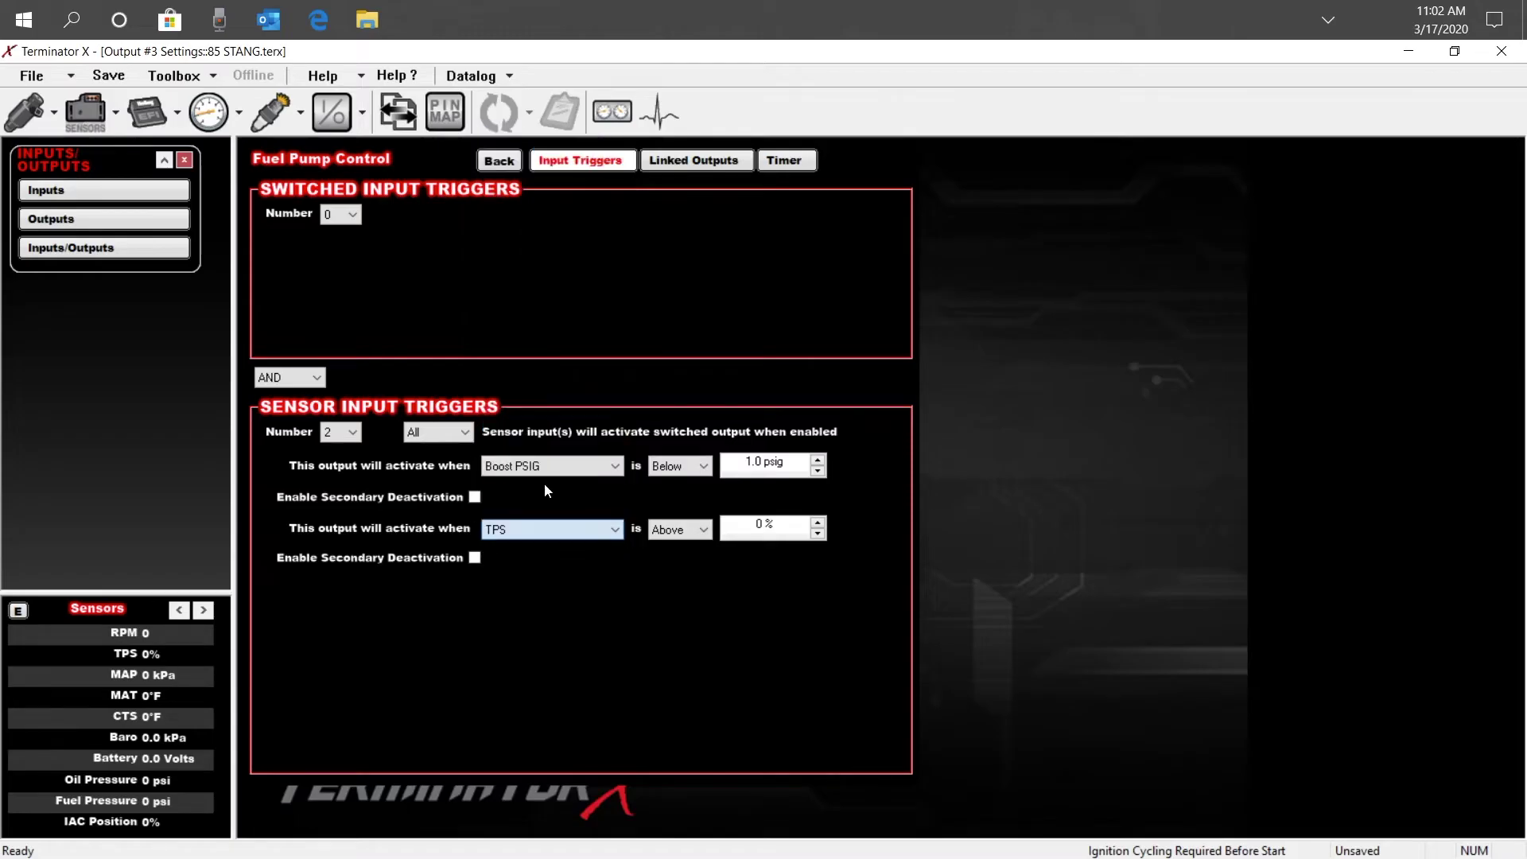
click(692, 539)
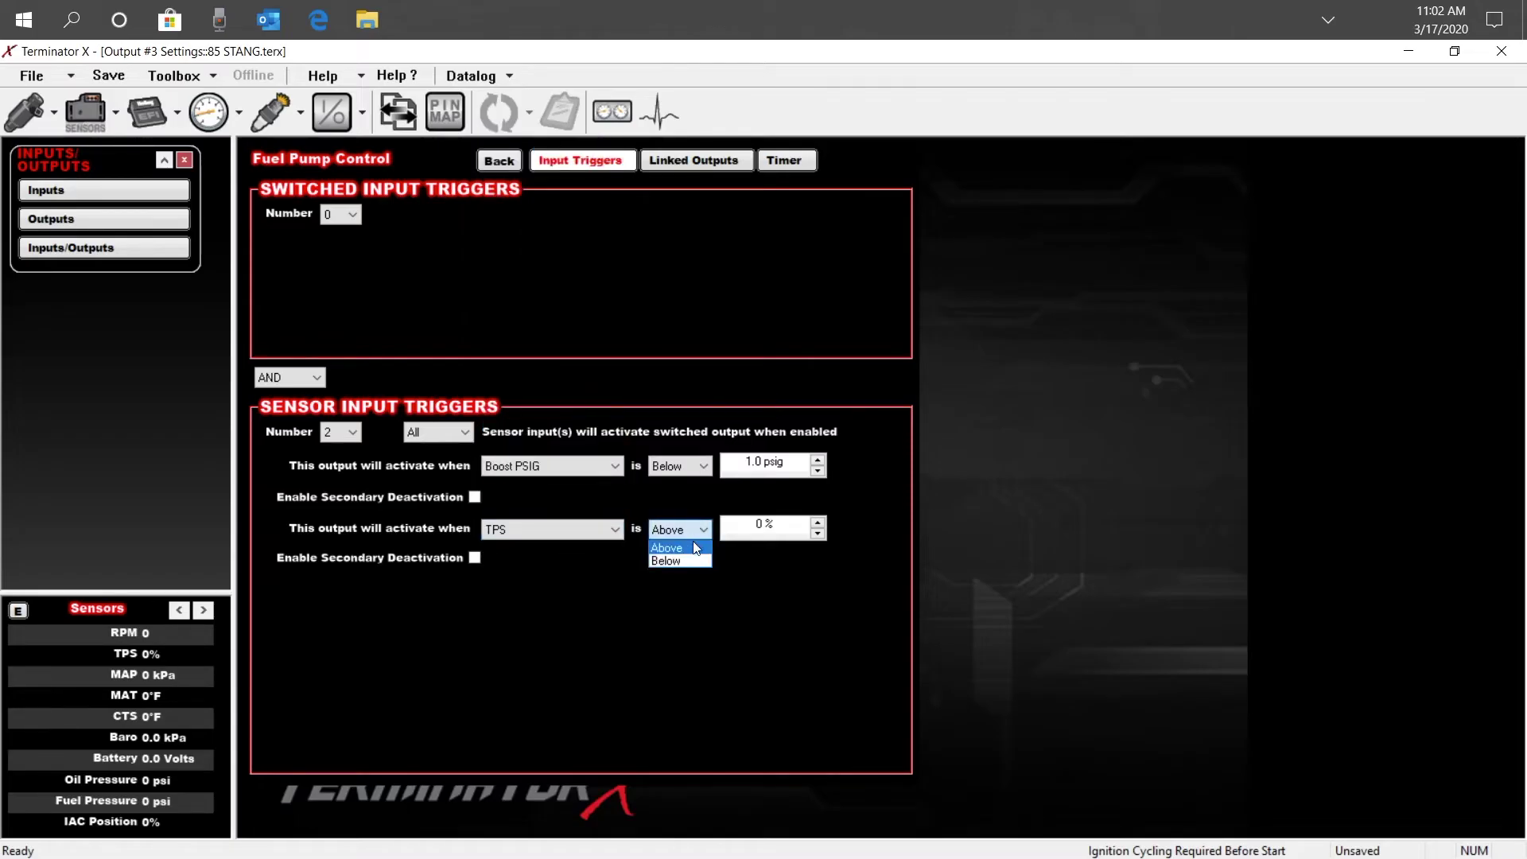
click(693, 558)
click(763, 528)
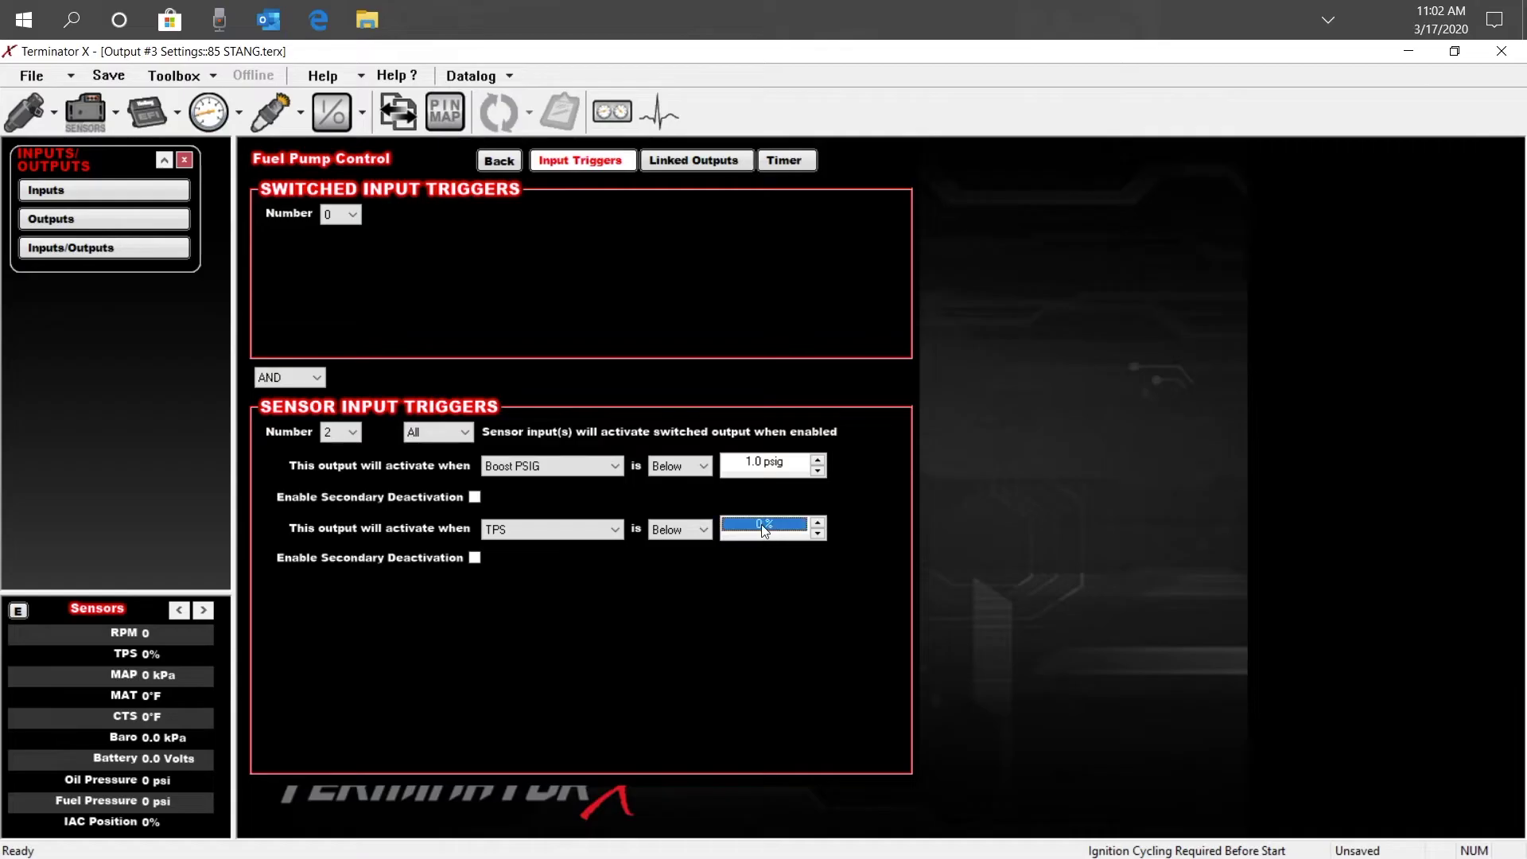
text(70)
key(Return)
Step: In the ECU Pin Map, assign Trans Brake Input to J1 pin A12, sharing it with Rev Limiter #1
click(497, 161)
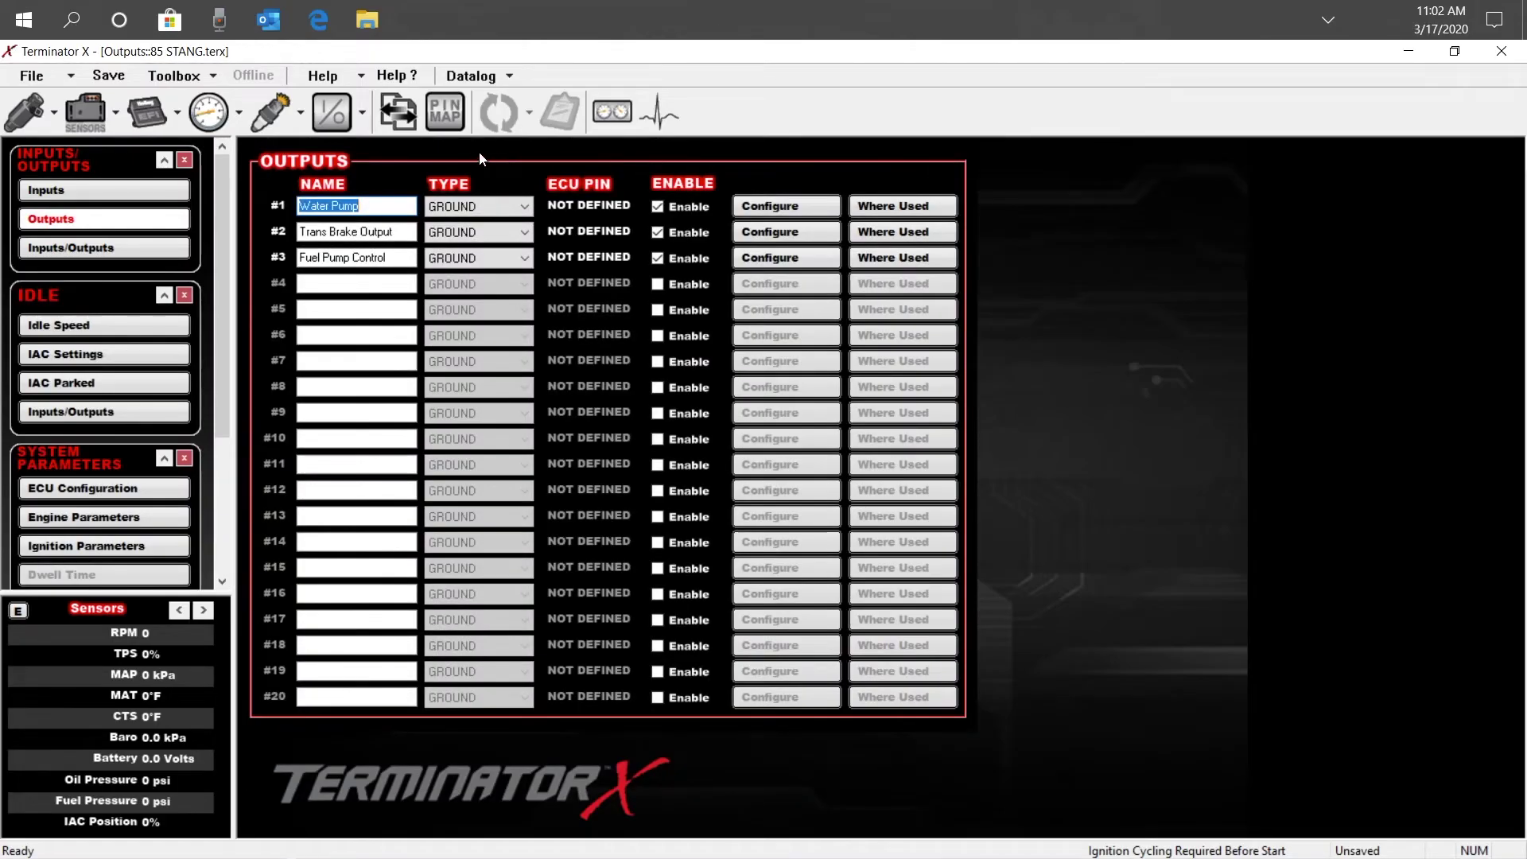
click(447, 108)
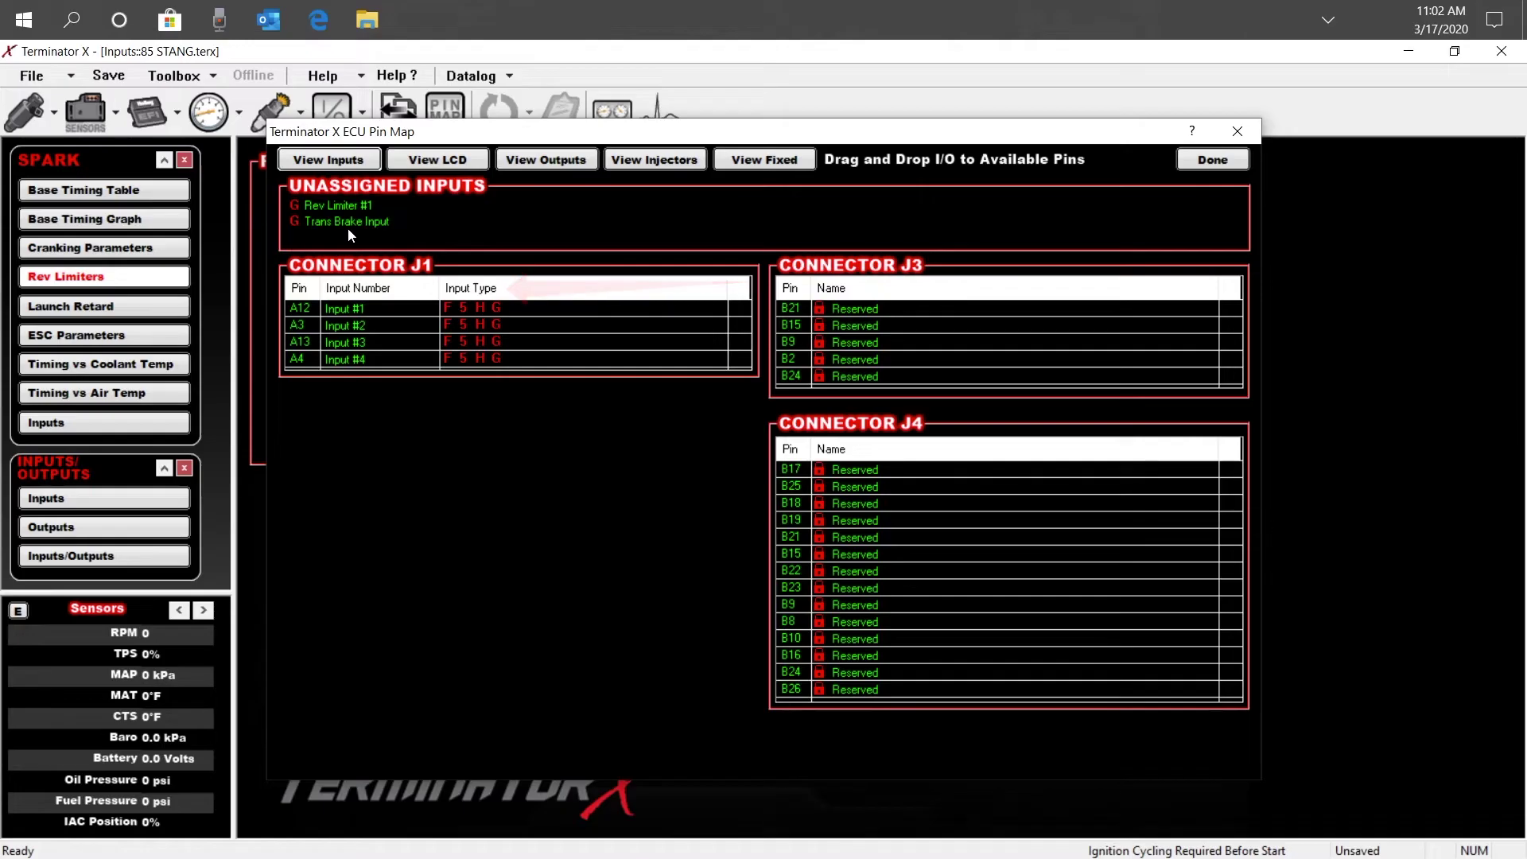
drag(346, 228, 526, 307)
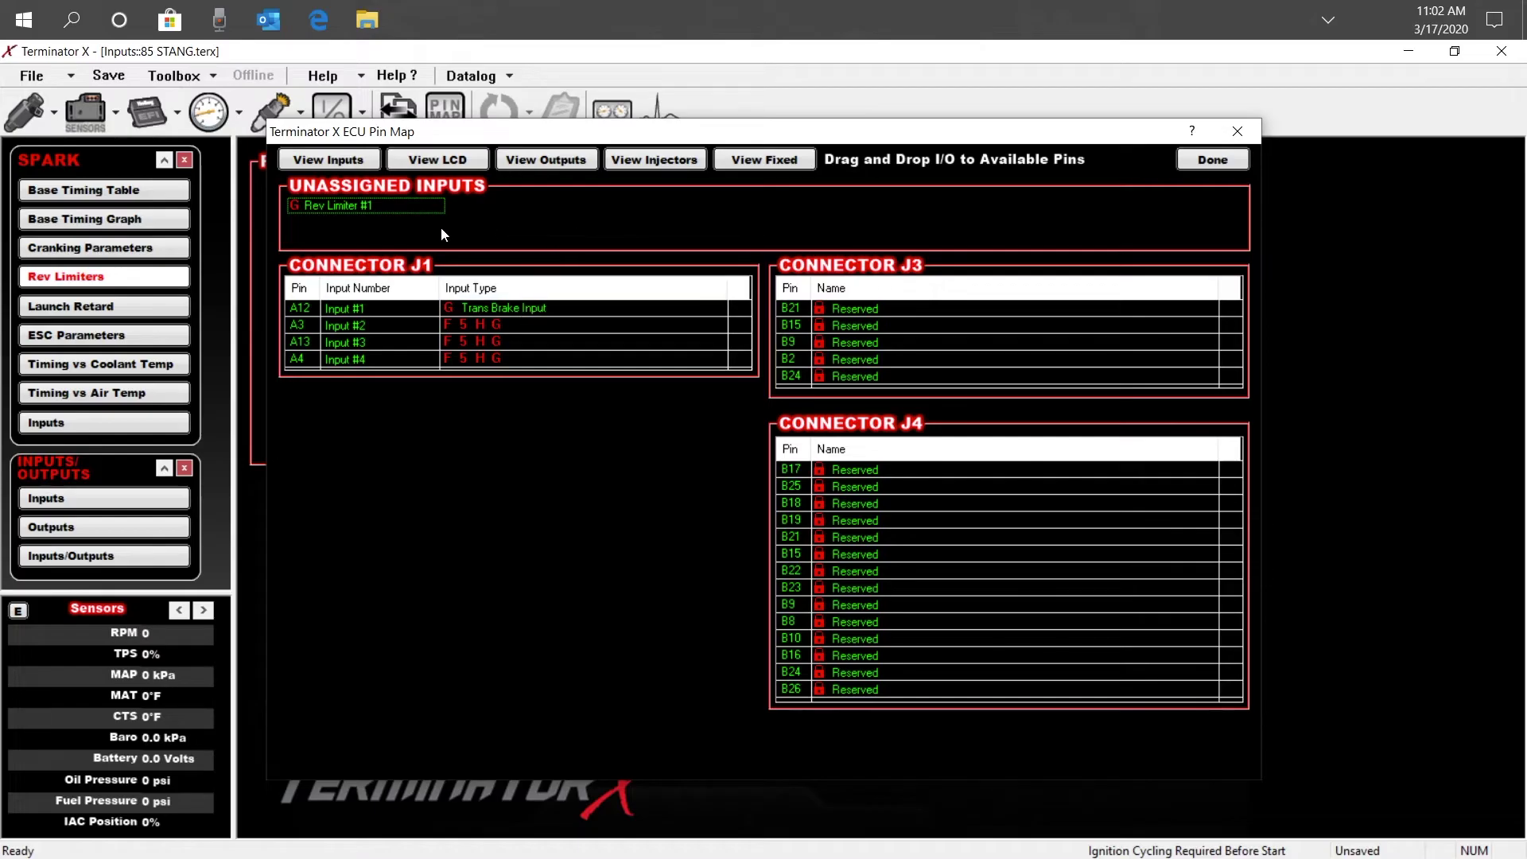
click(342, 204)
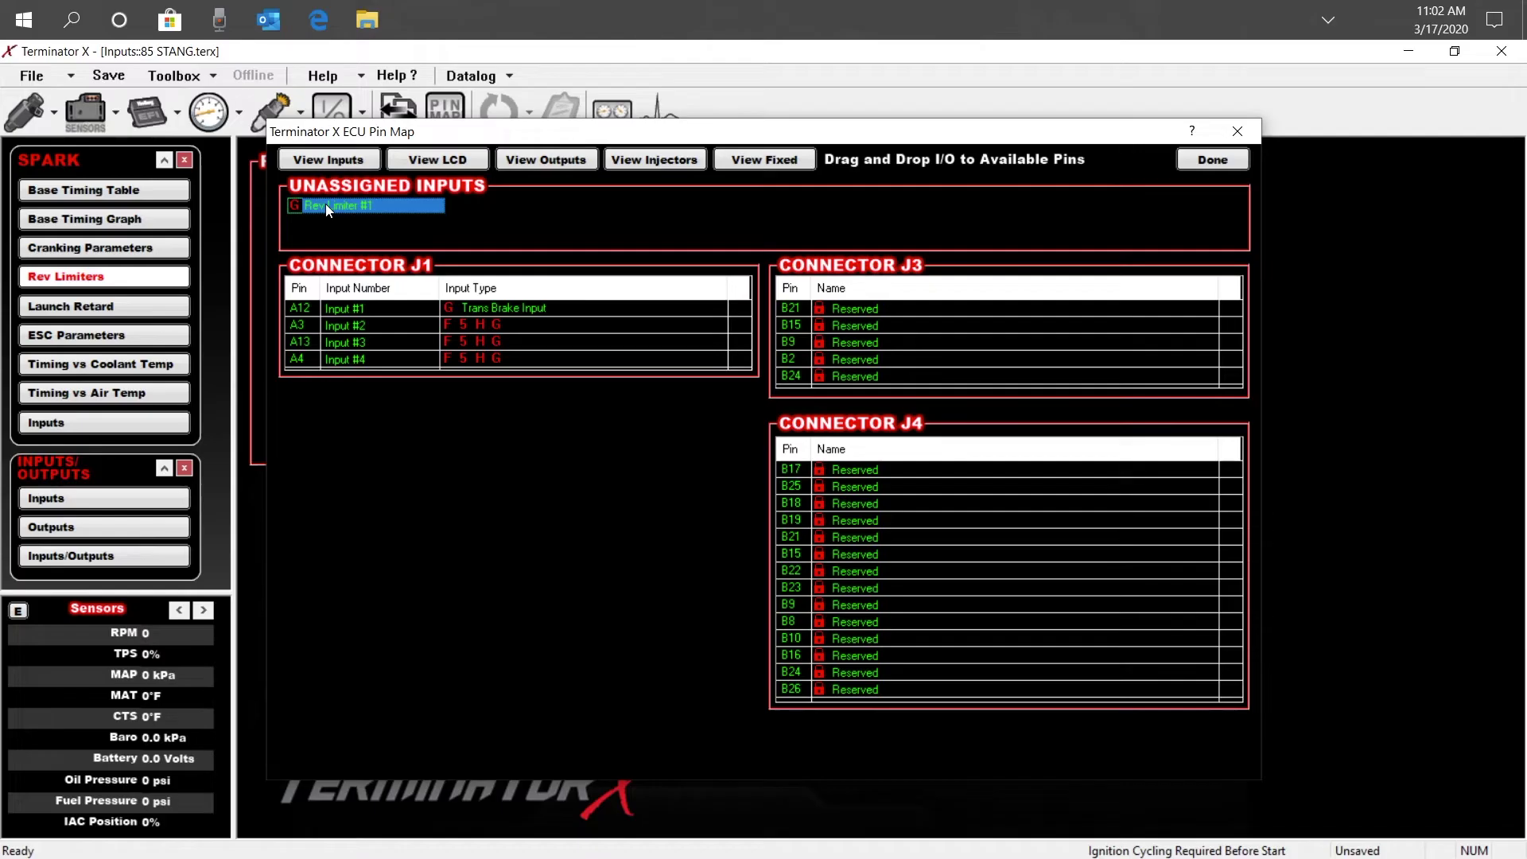
drag(326, 208, 571, 311)
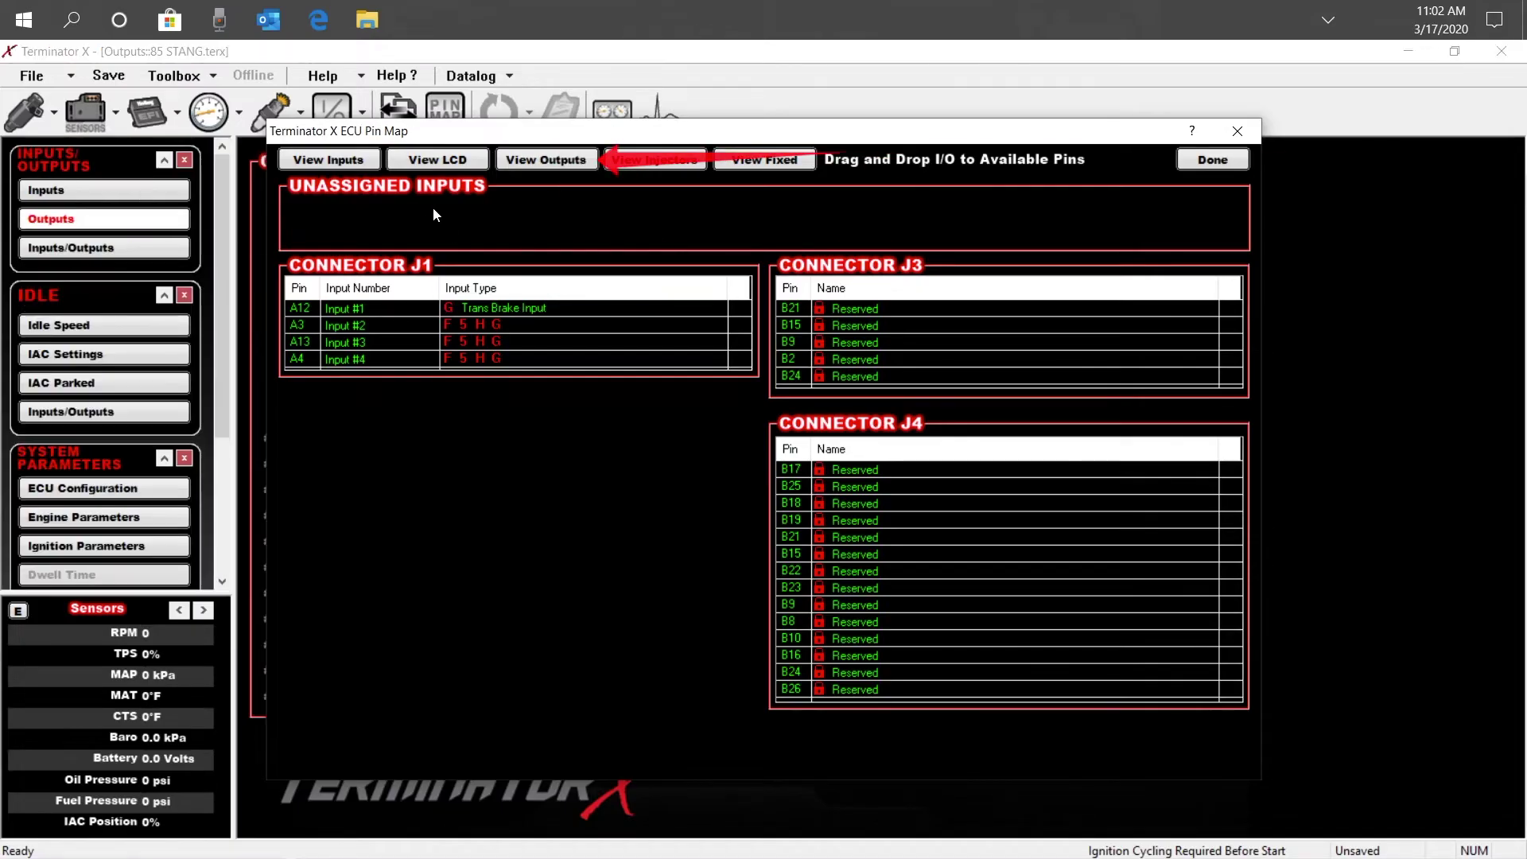
Step: In the pin map outputs view, place Water Pump on J1-B11, Trans Brake Output on B10, Fuel Pump Control on B3
click(564, 161)
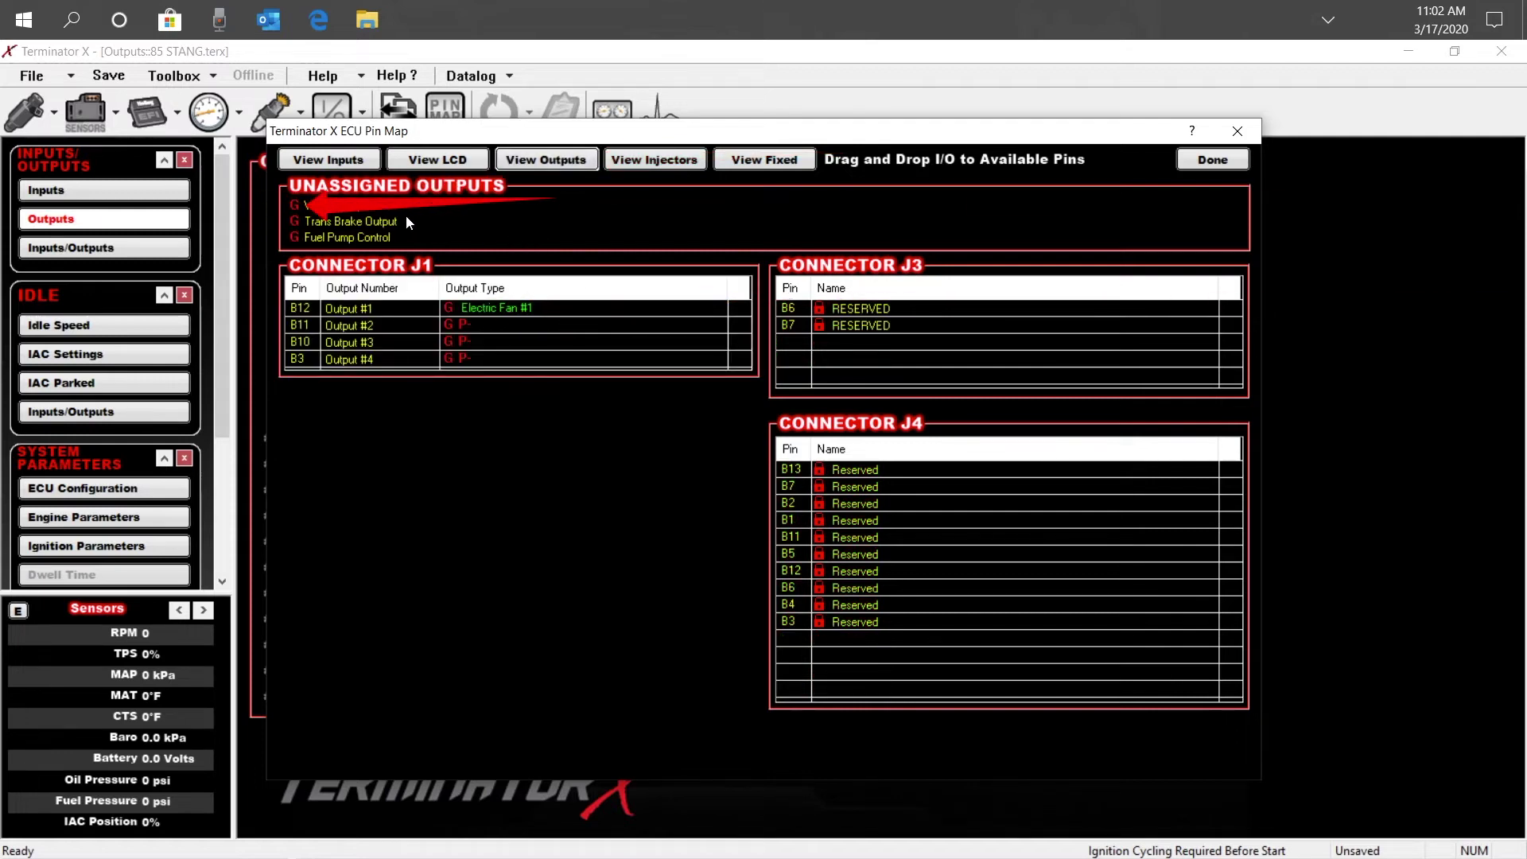
mouse_move(342, 205)
mouse_down()
mouse_move(452, 254)
mouse_move(489, 332)
mouse_up()
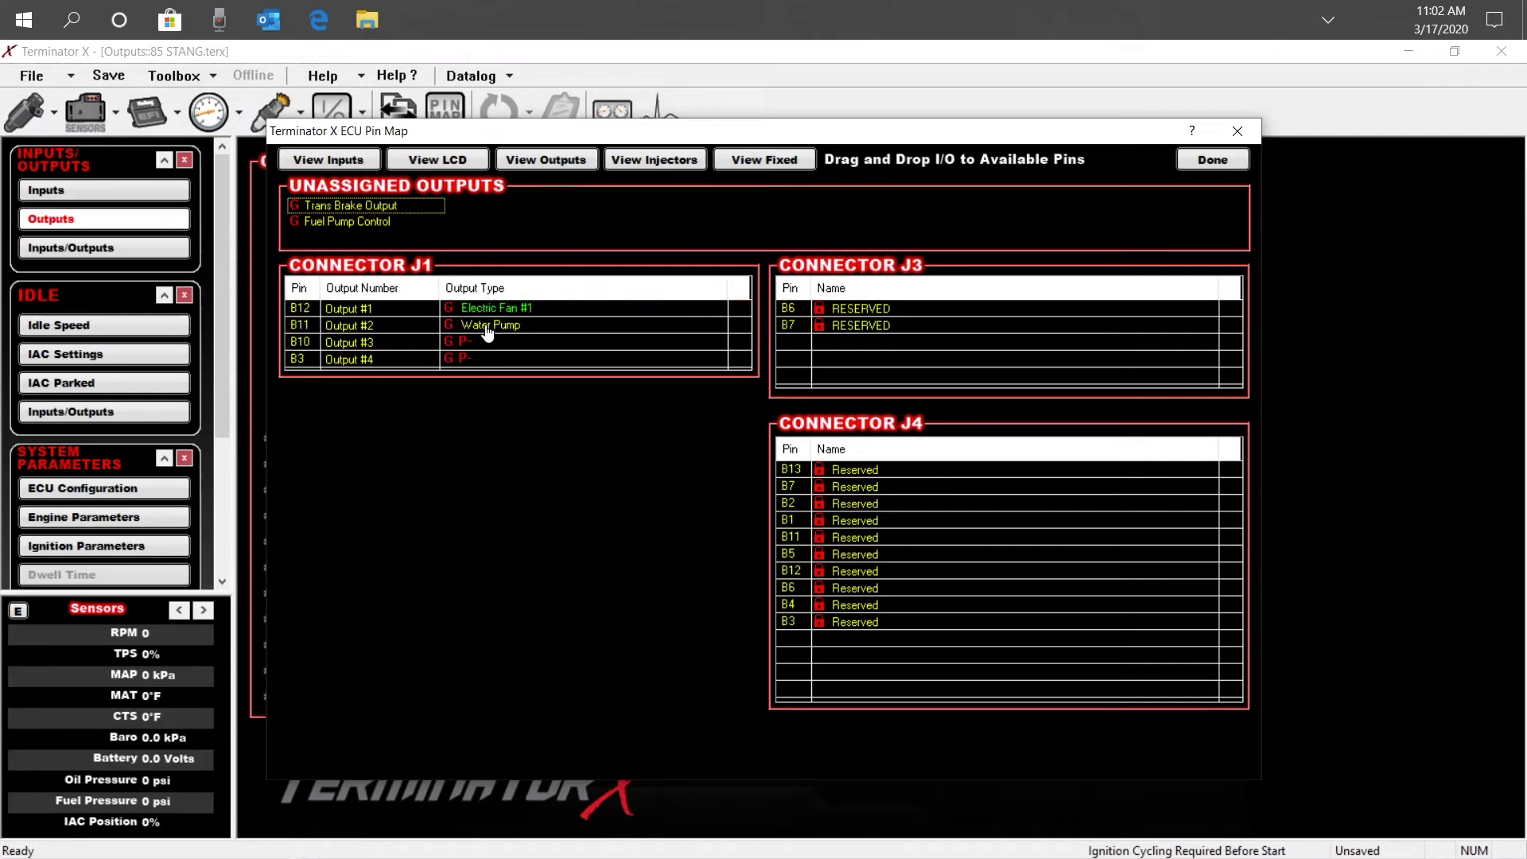
drag(385, 208, 498, 344)
drag(375, 208, 501, 369)
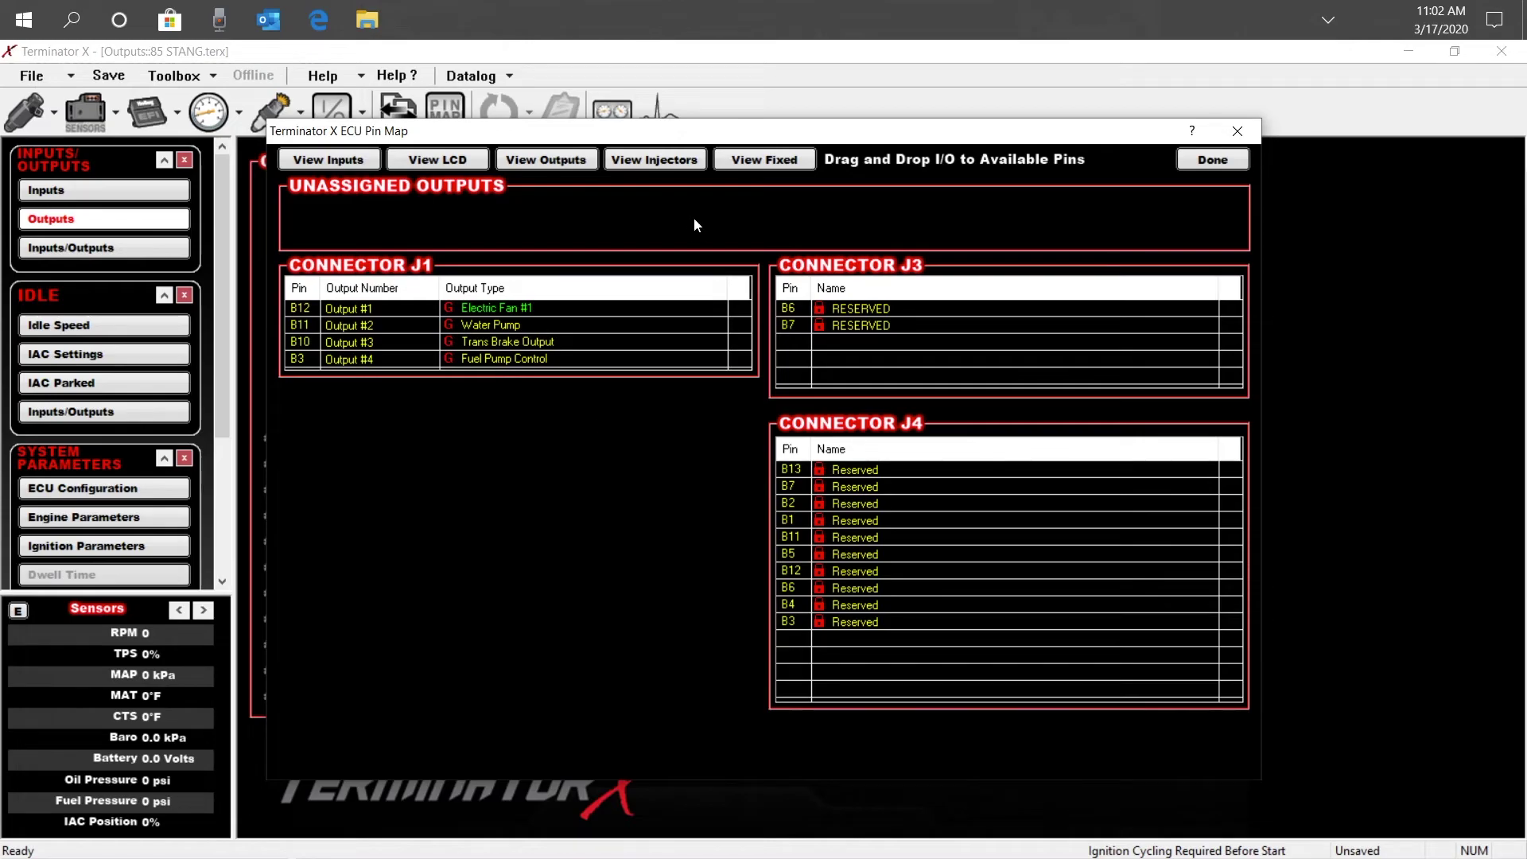
click(1216, 160)
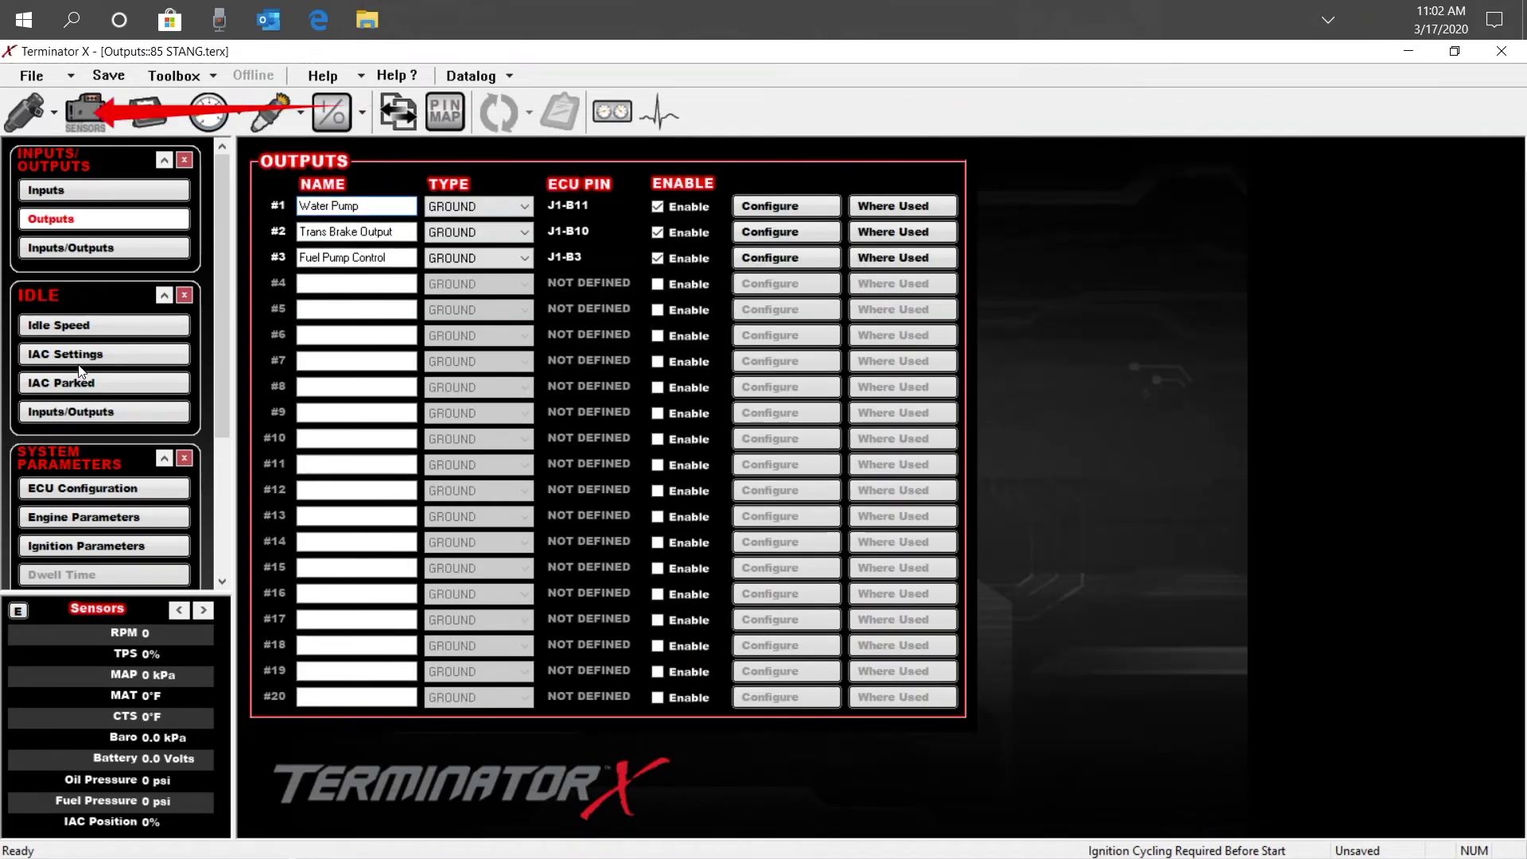
Step: In System Parameters > Basic I/O, set Fan #1 On to 180°F and Off to 160°F
click(146, 116)
click(98, 333)
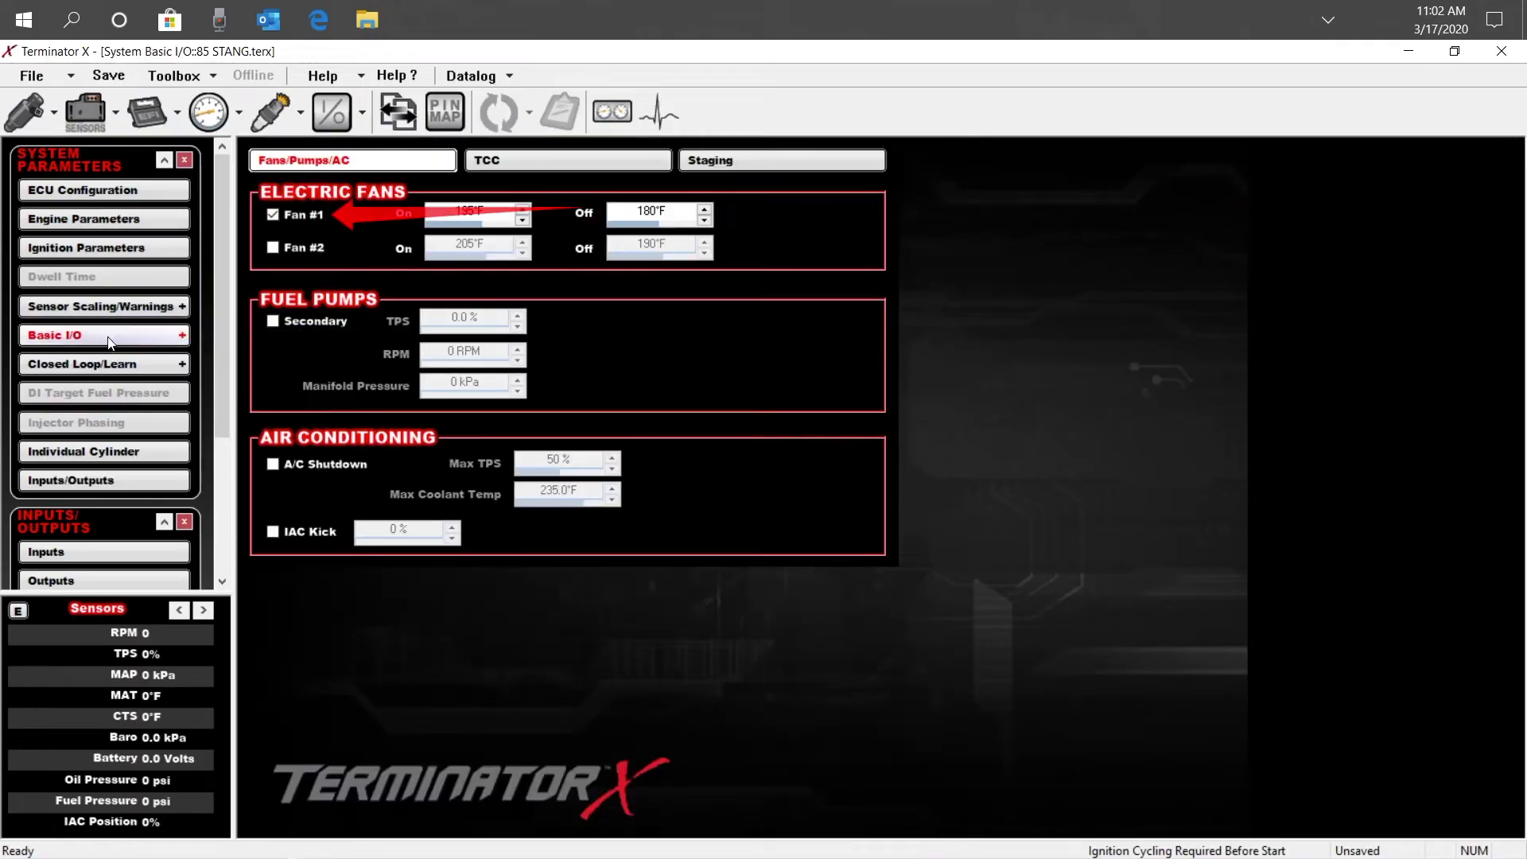
click(443, 210)
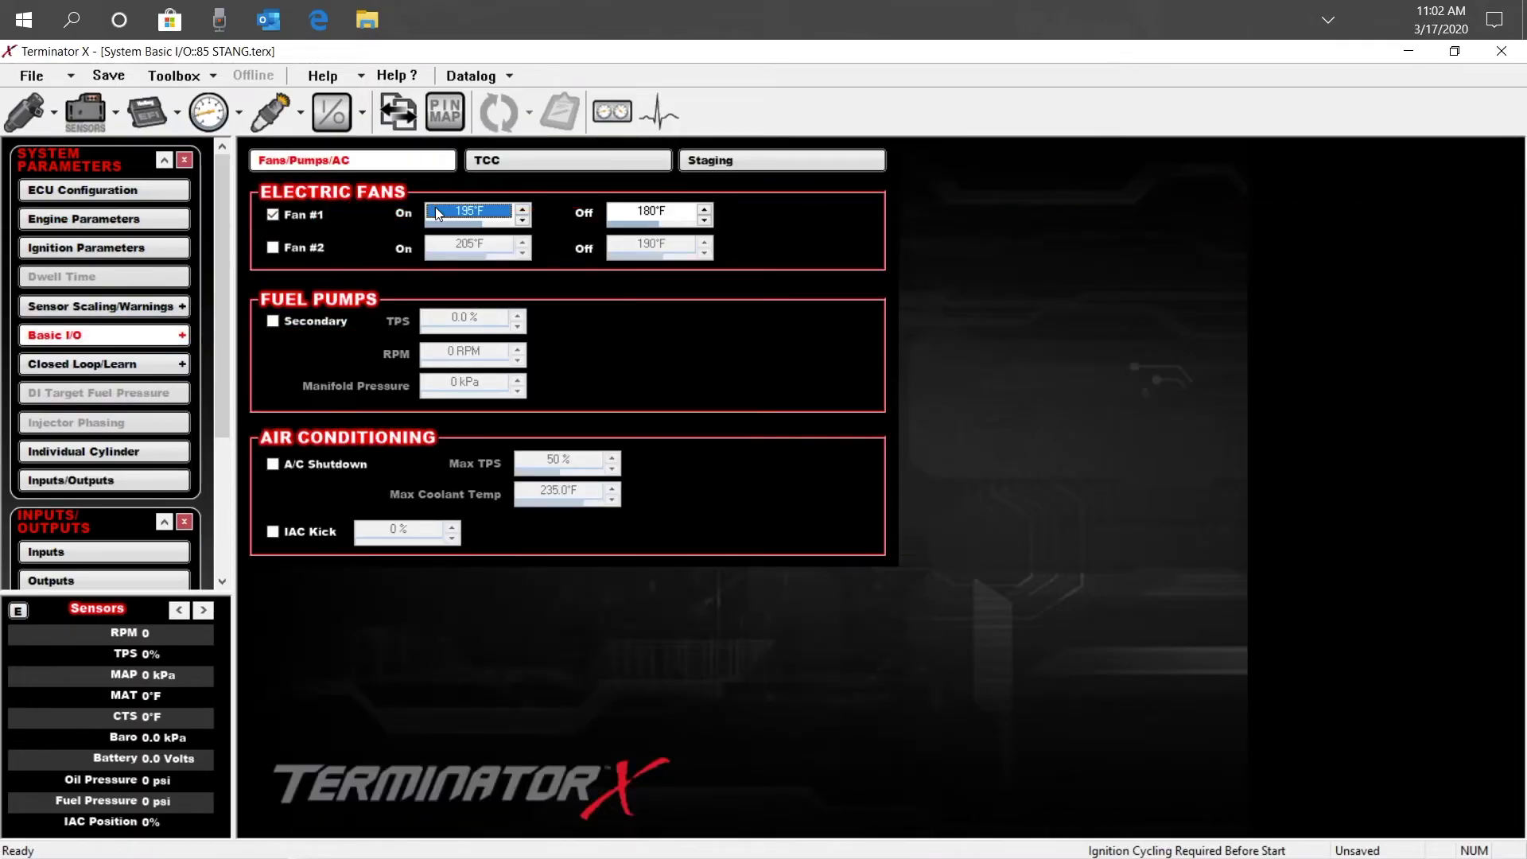
text(180)
key(Tab)
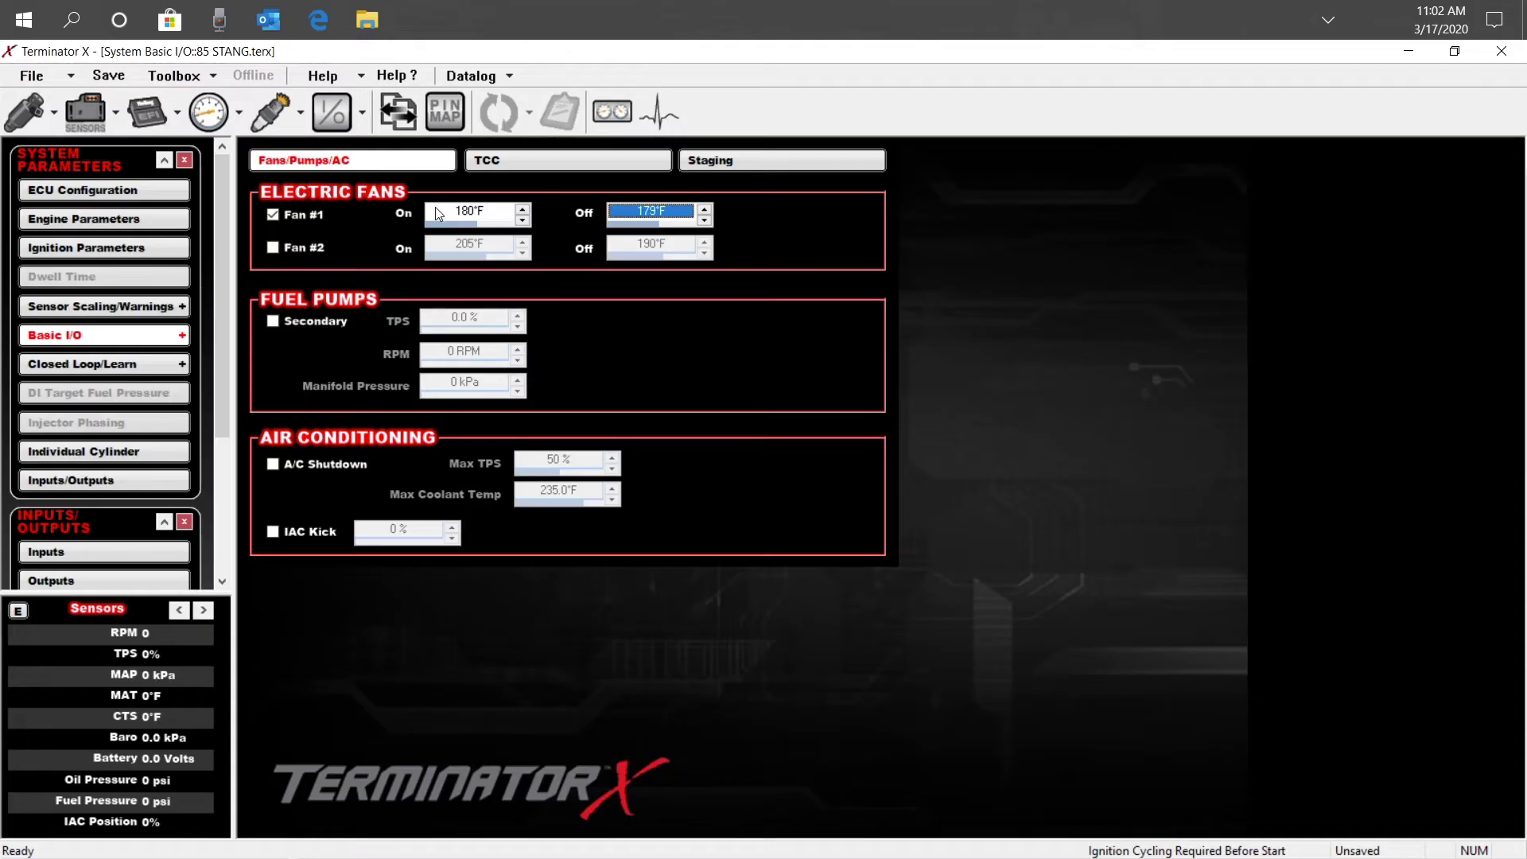
text(160)
key(Tab)
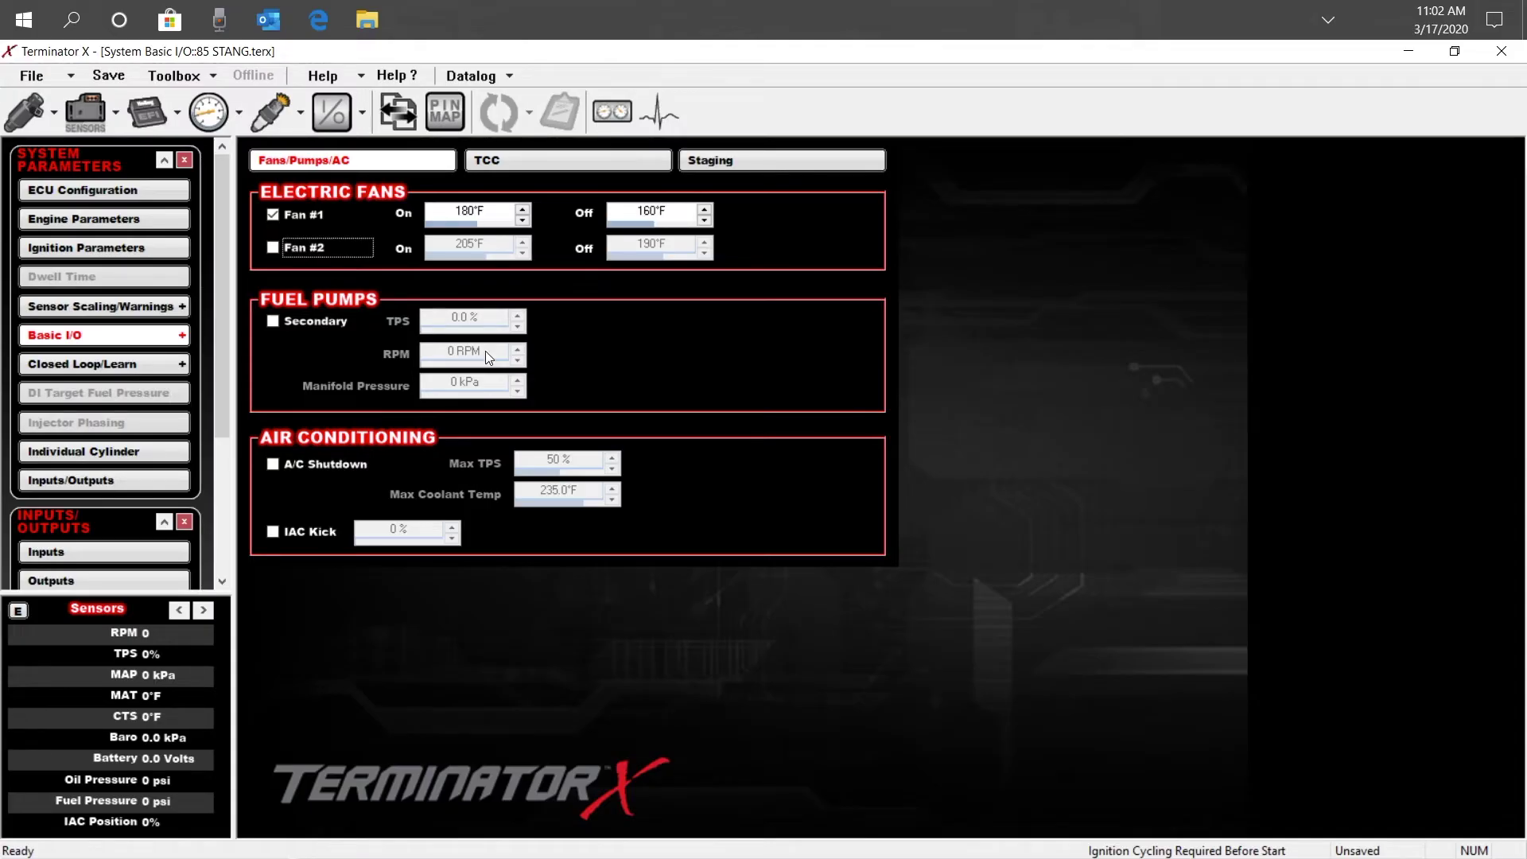
click(208, 112)
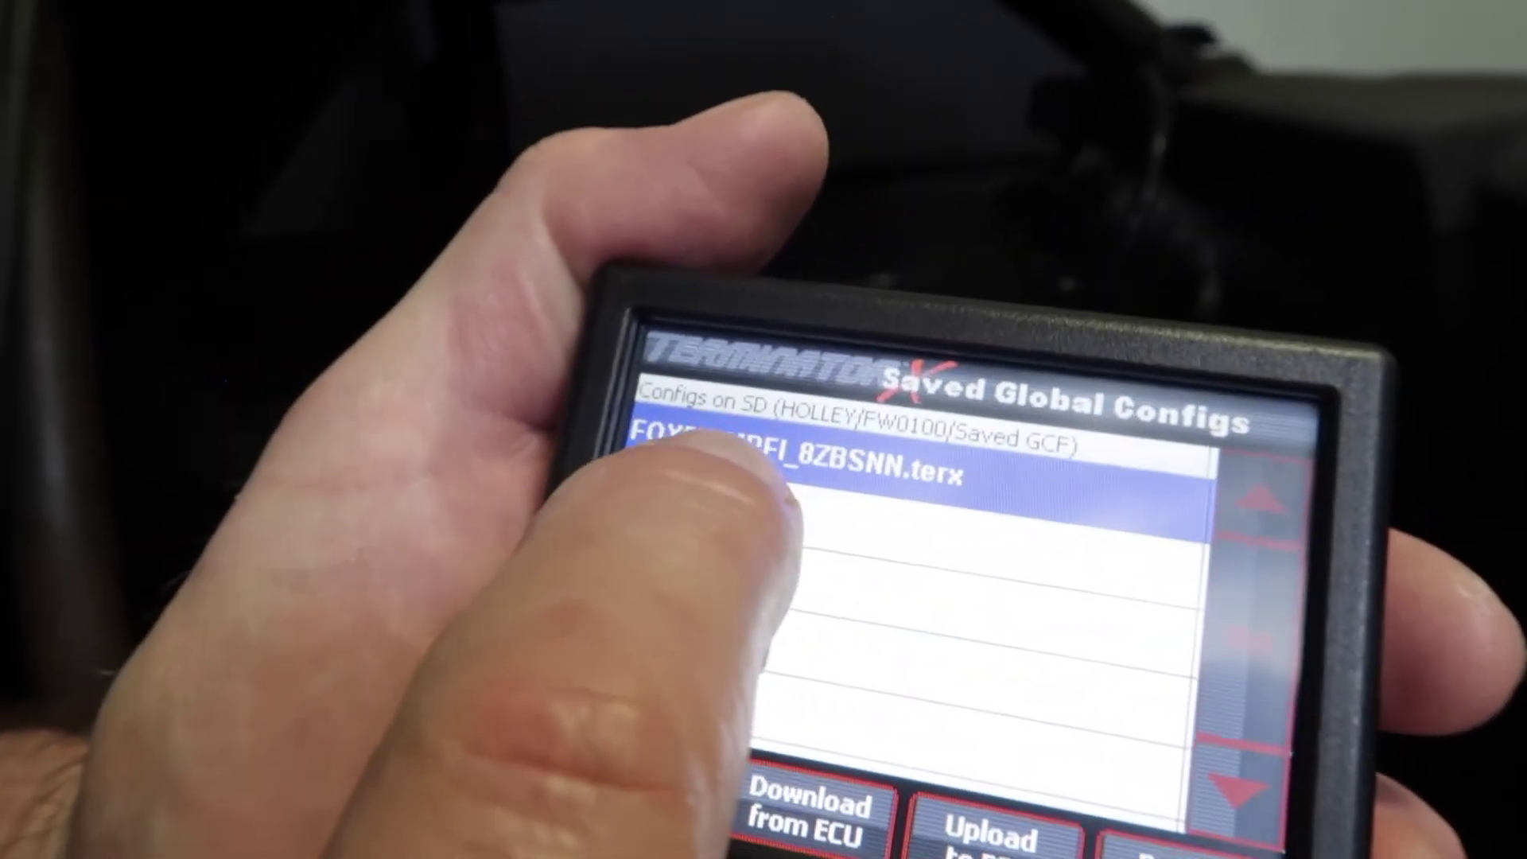
Step: Select 85 STANG.terx on the handheld and confirm uploading it to the ECU
click(676, 460)
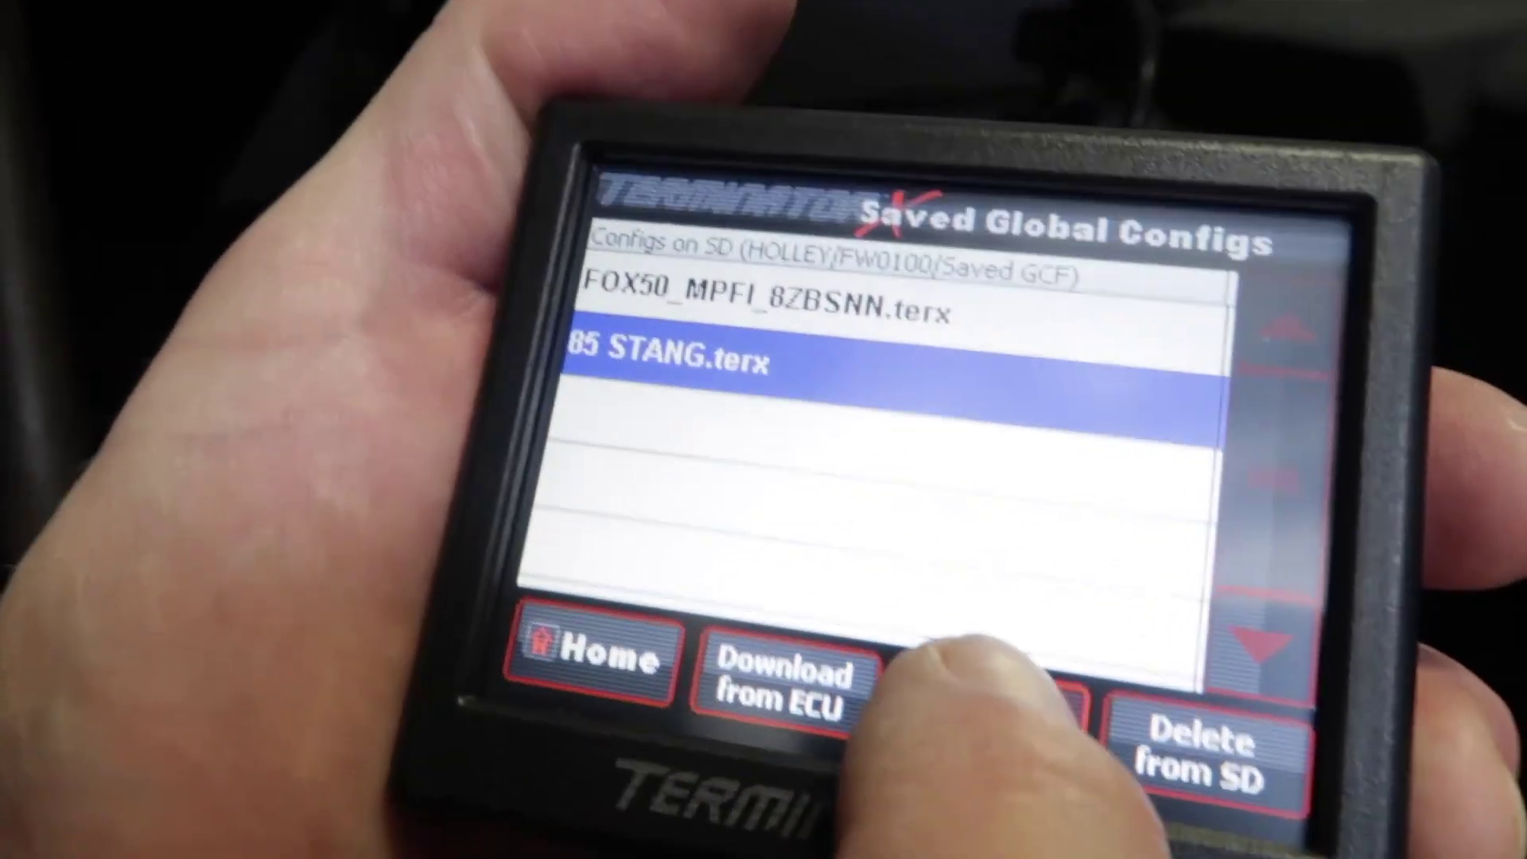
click(1026, 783)
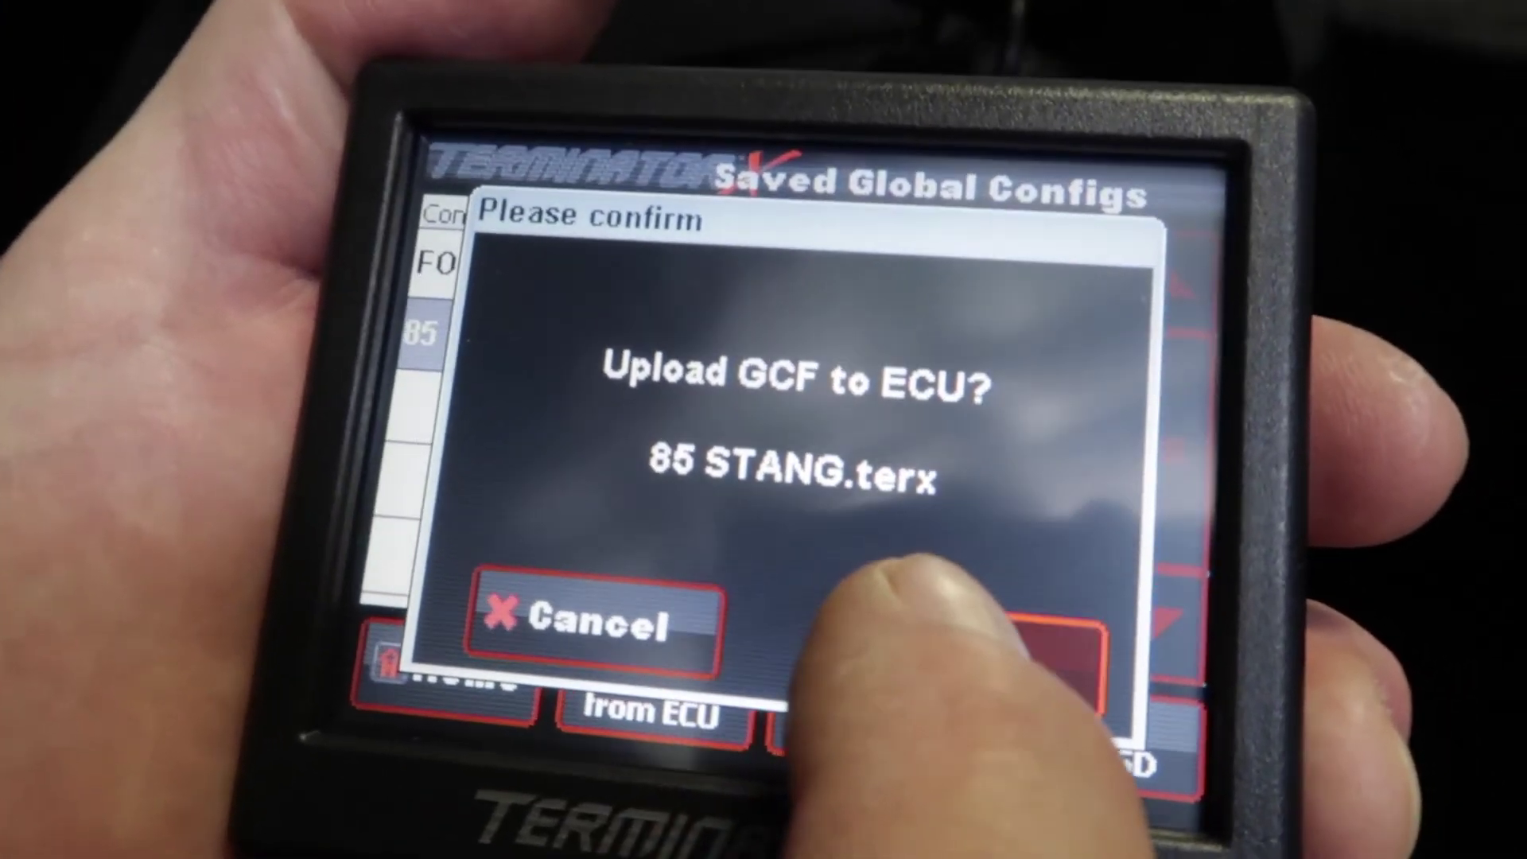
click(1033, 660)
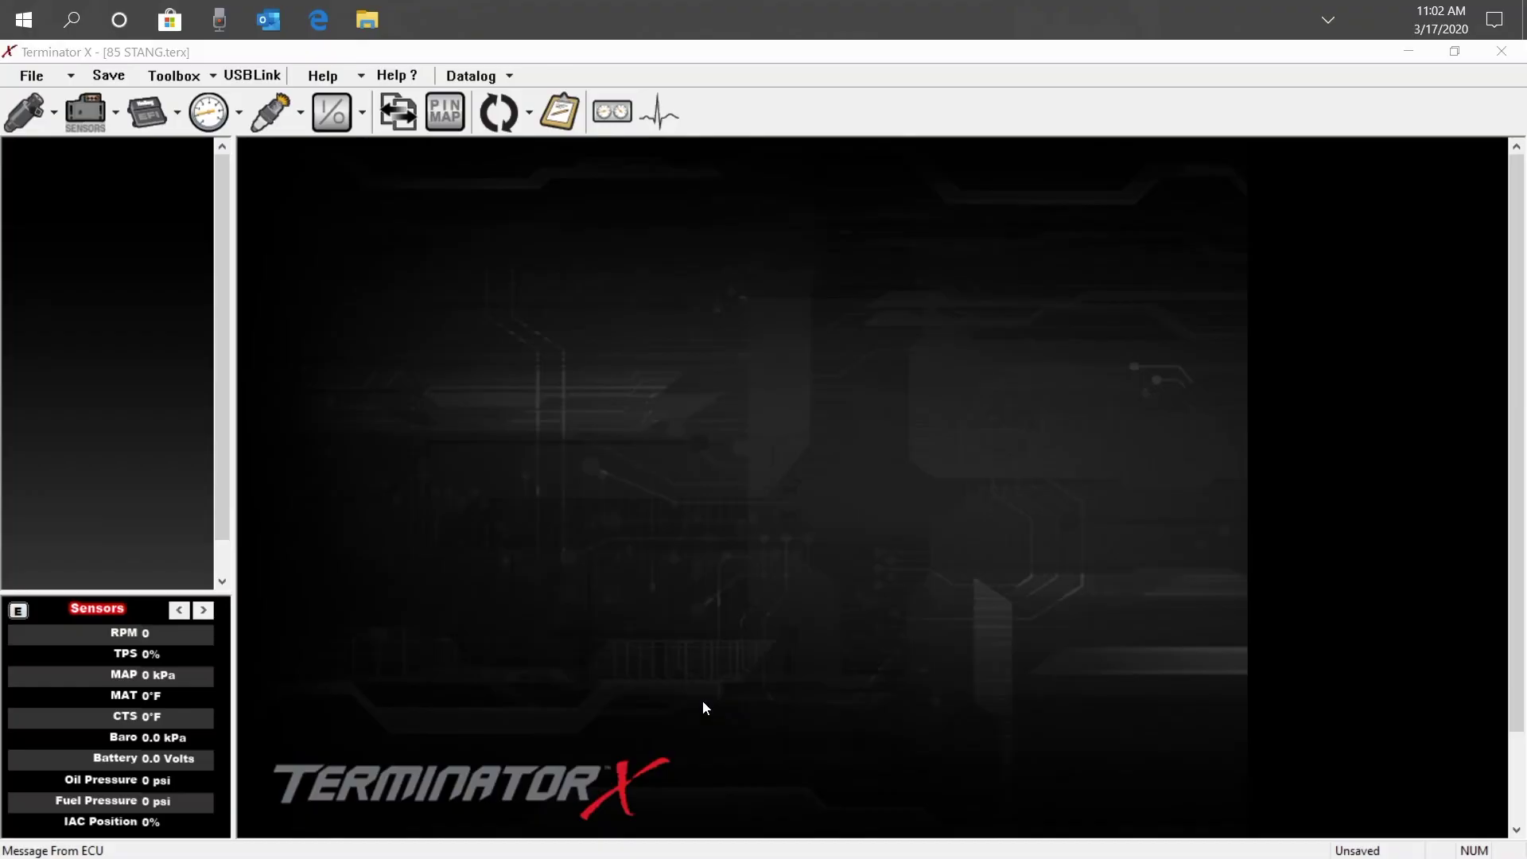
Step: Connect through USBLink and complete the ECU Sync of 85 STANG.terx
click(250, 77)
click(862, 485)
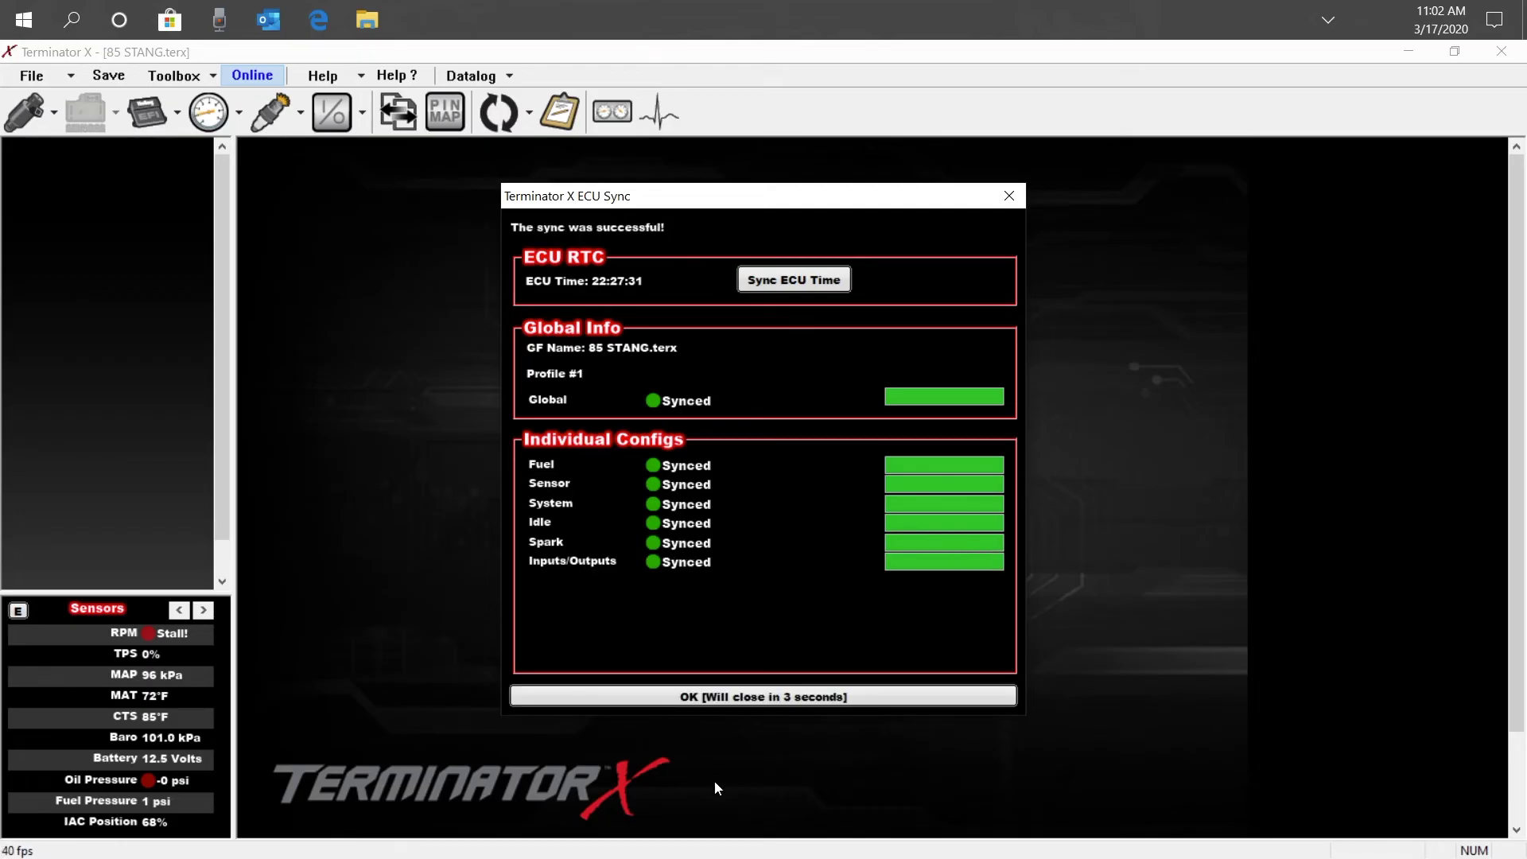
click(698, 696)
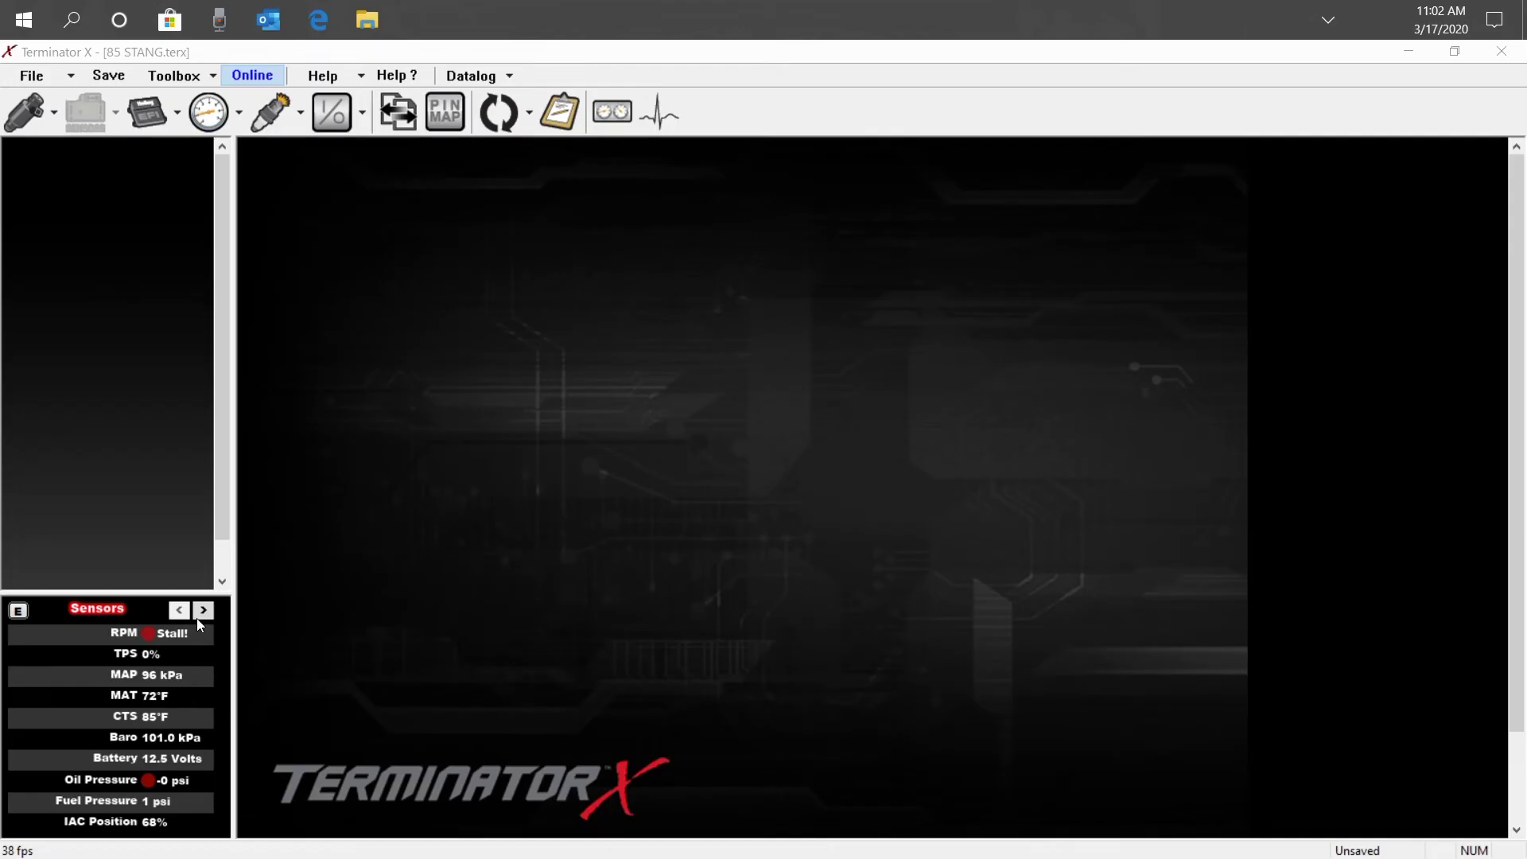
Step: Add Trans Brake Input, Water Pump, Trans Brake Output and Fuel Pump Control to the View #10 monitor list
click(17, 610)
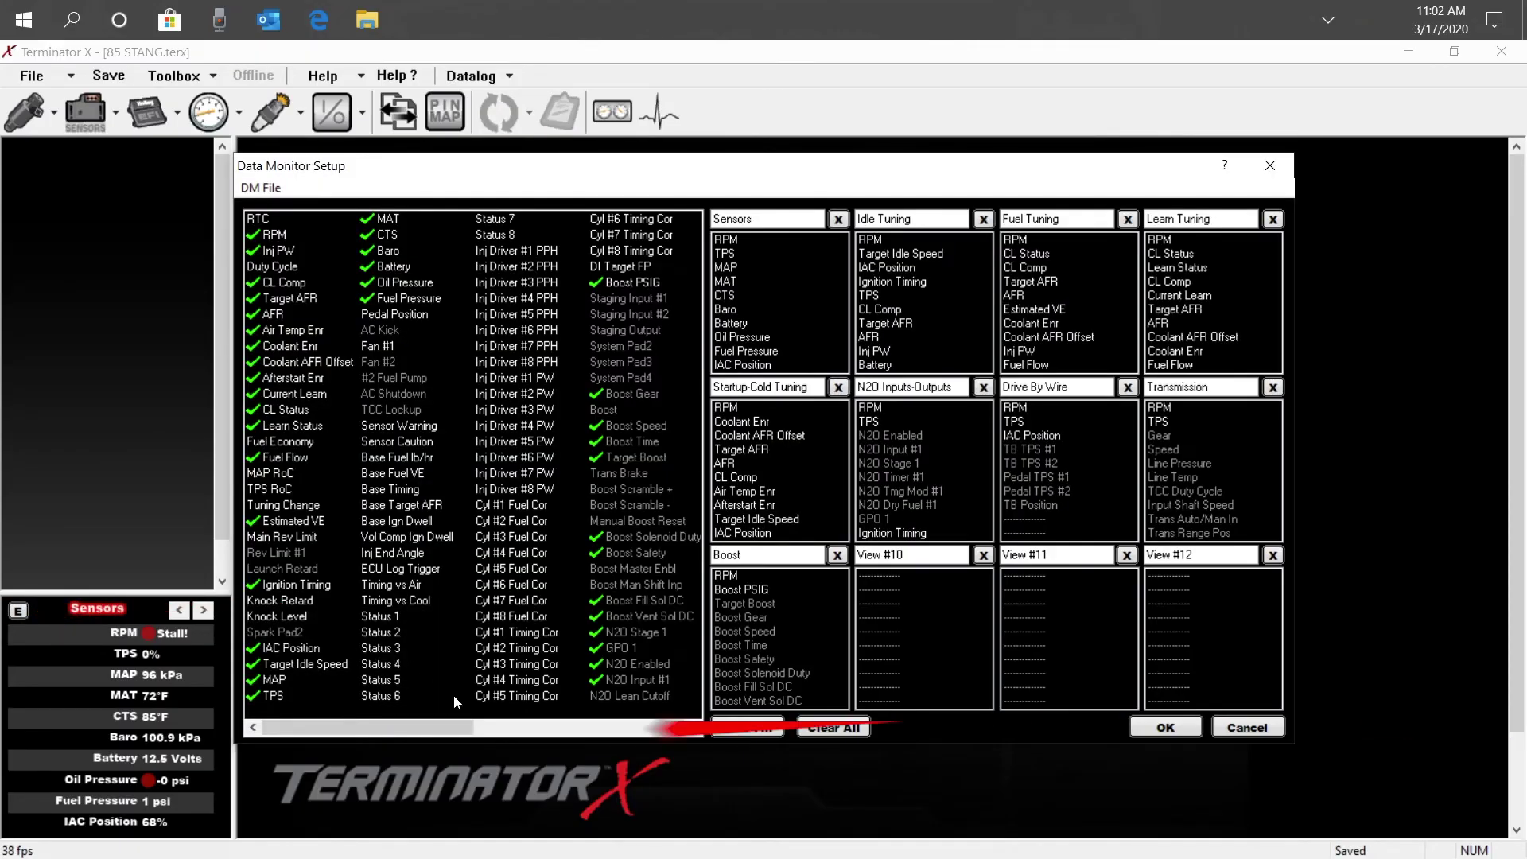
click(692, 728)
drag(690, 730, 690, 730)
click(690, 727)
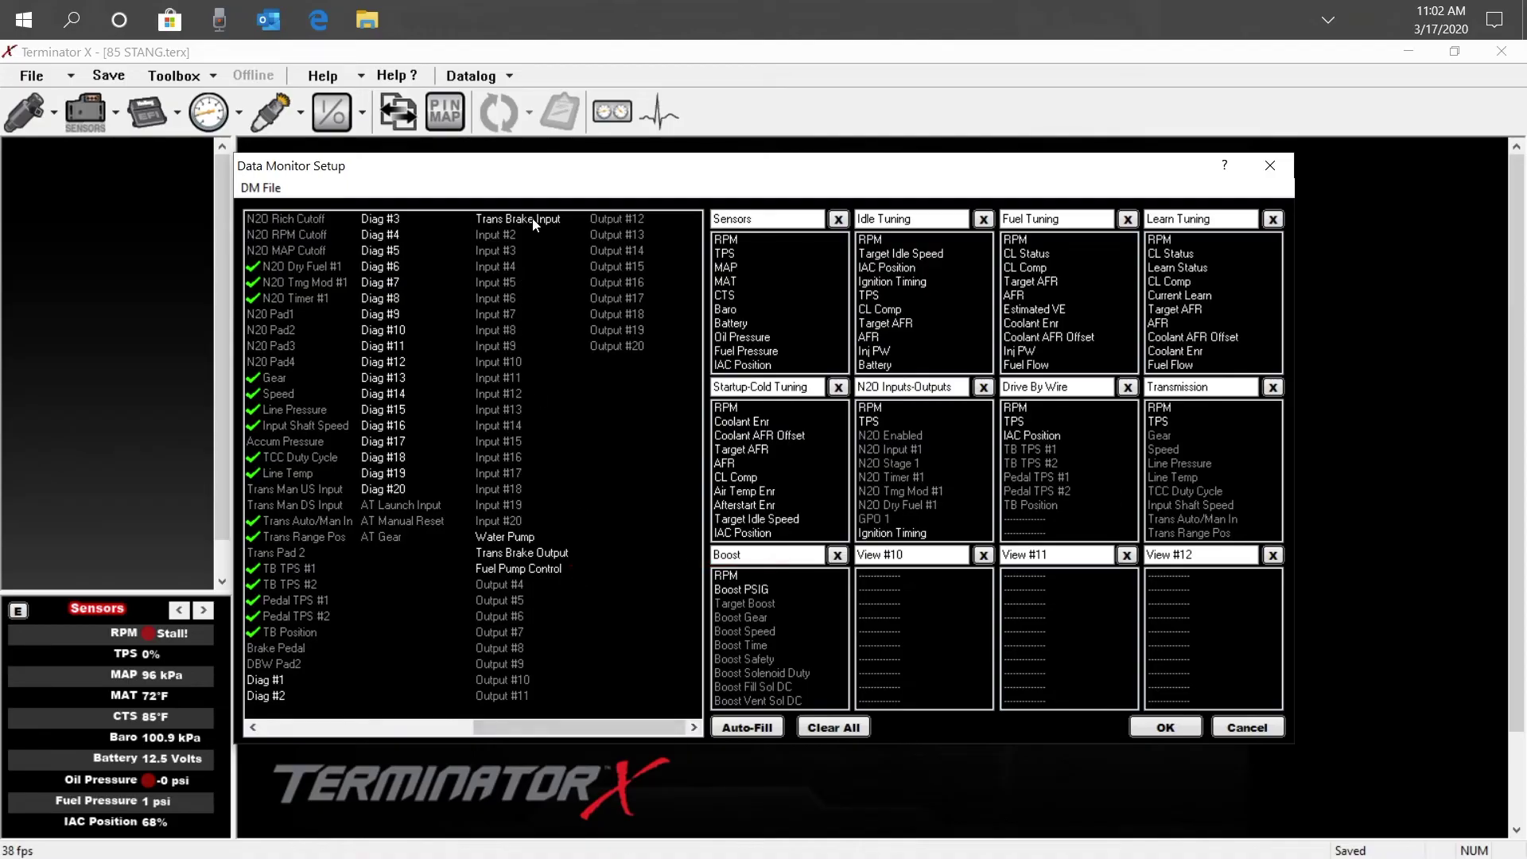
drag(534, 220, 873, 540)
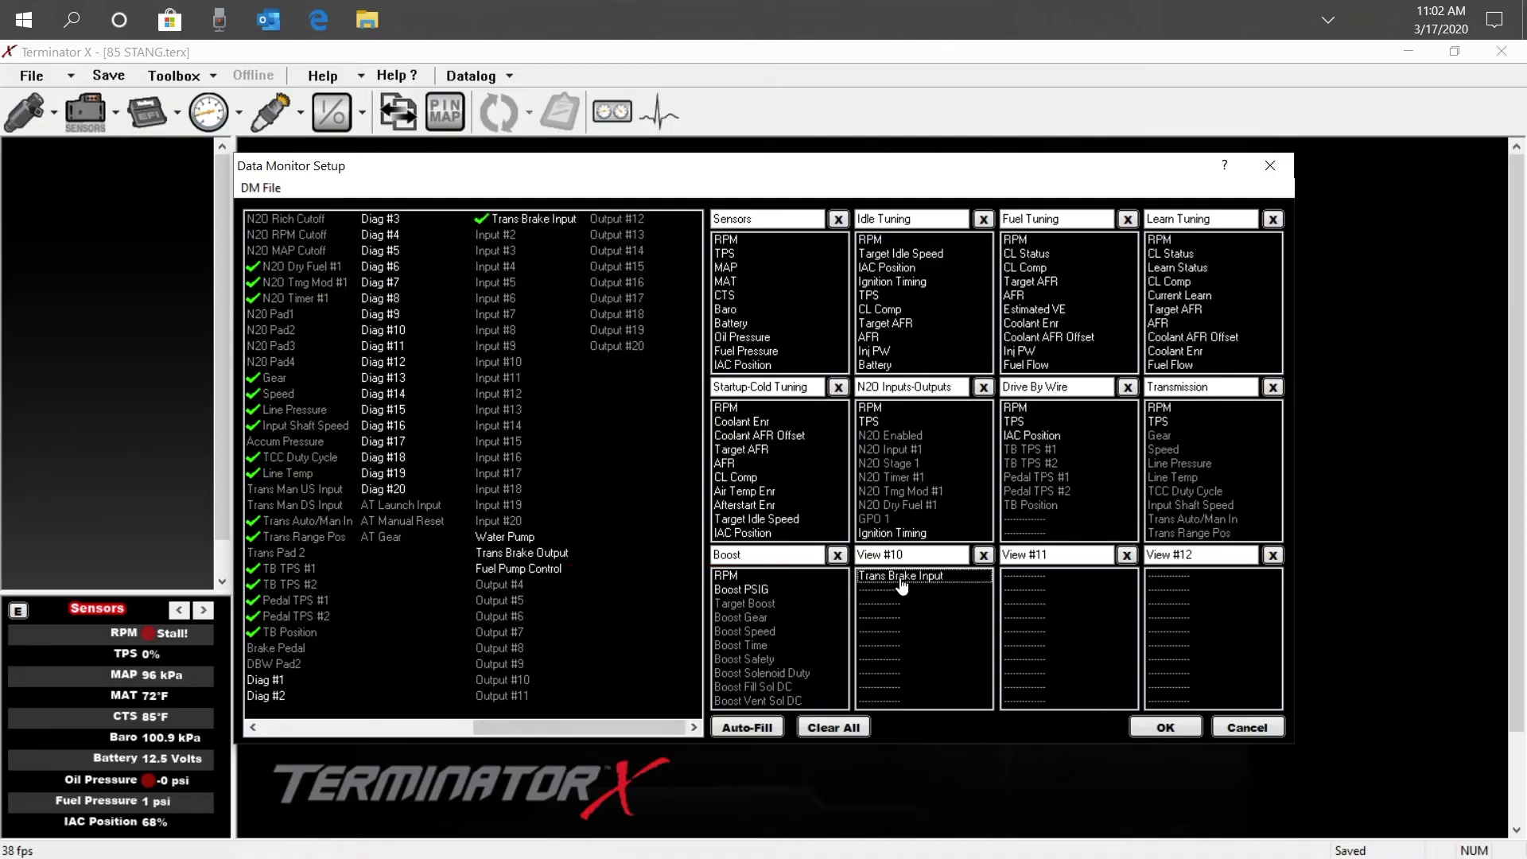
drag(525, 540, 890, 590)
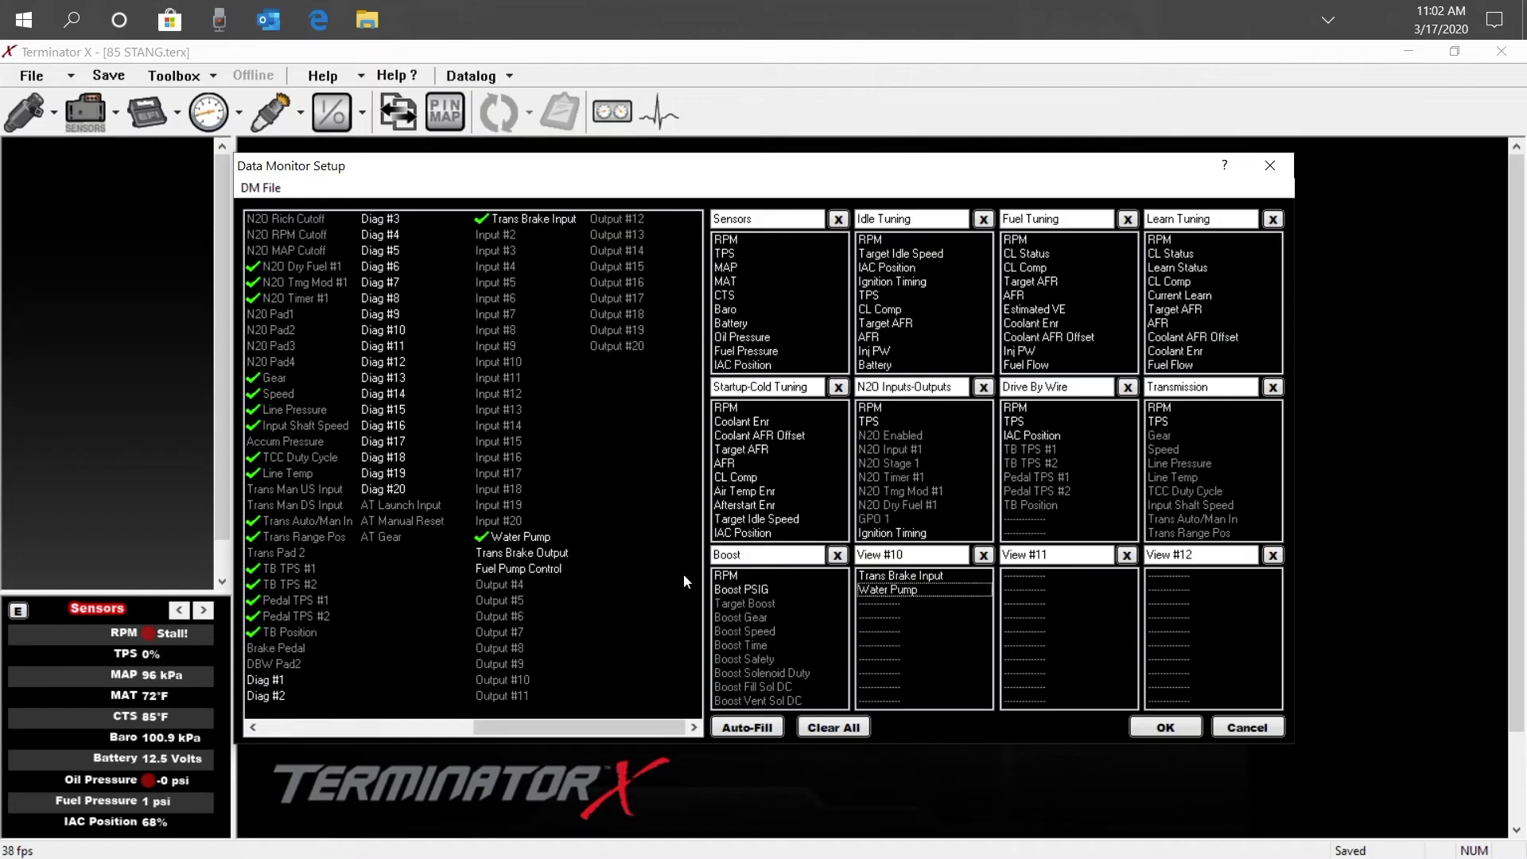
drag(534, 556, 906, 604)
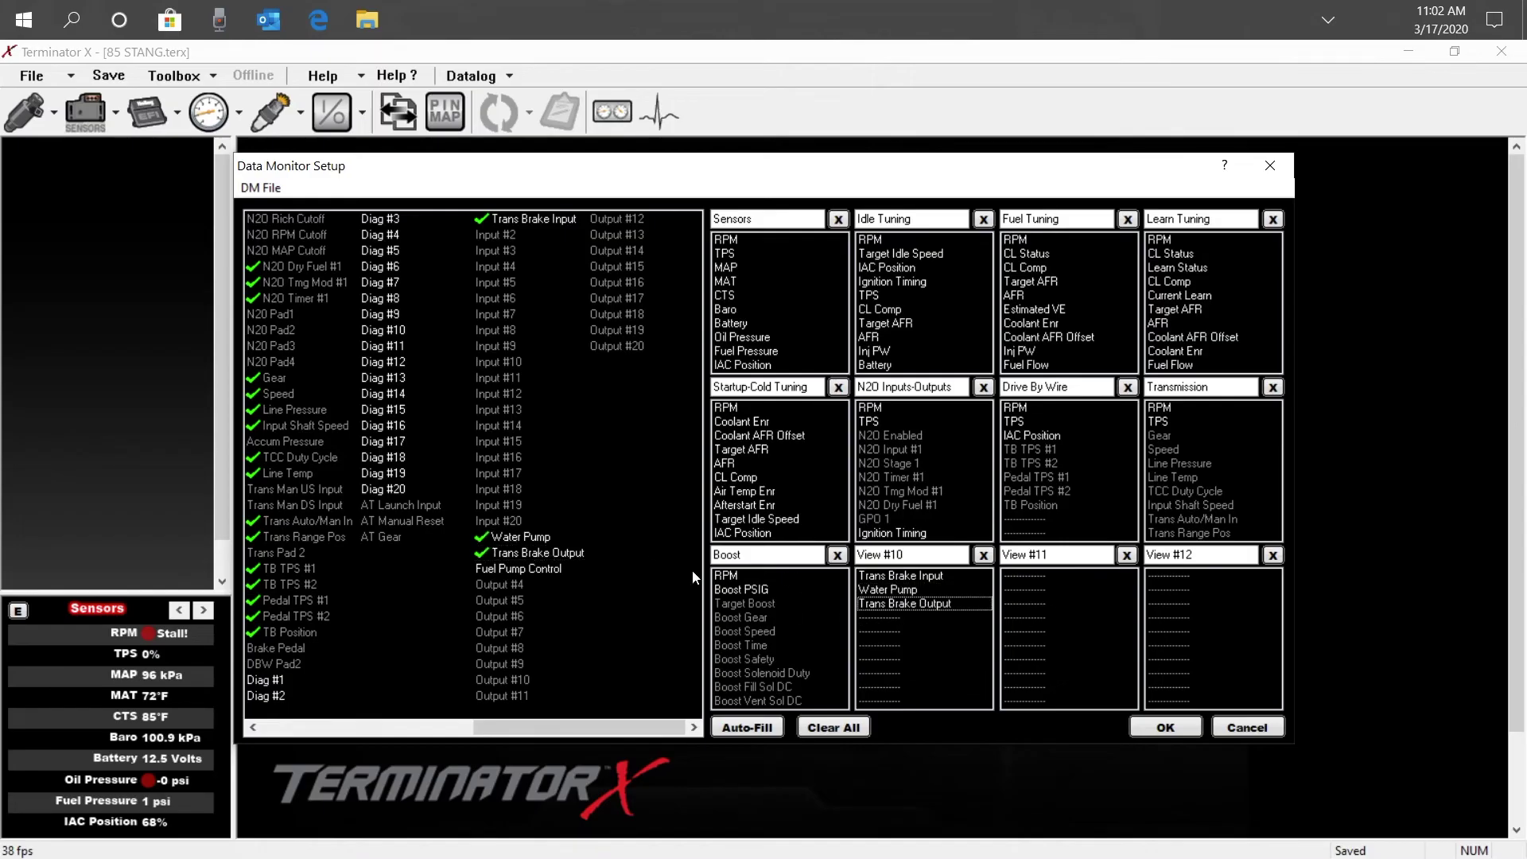
drag(773, 616, 974, 626)
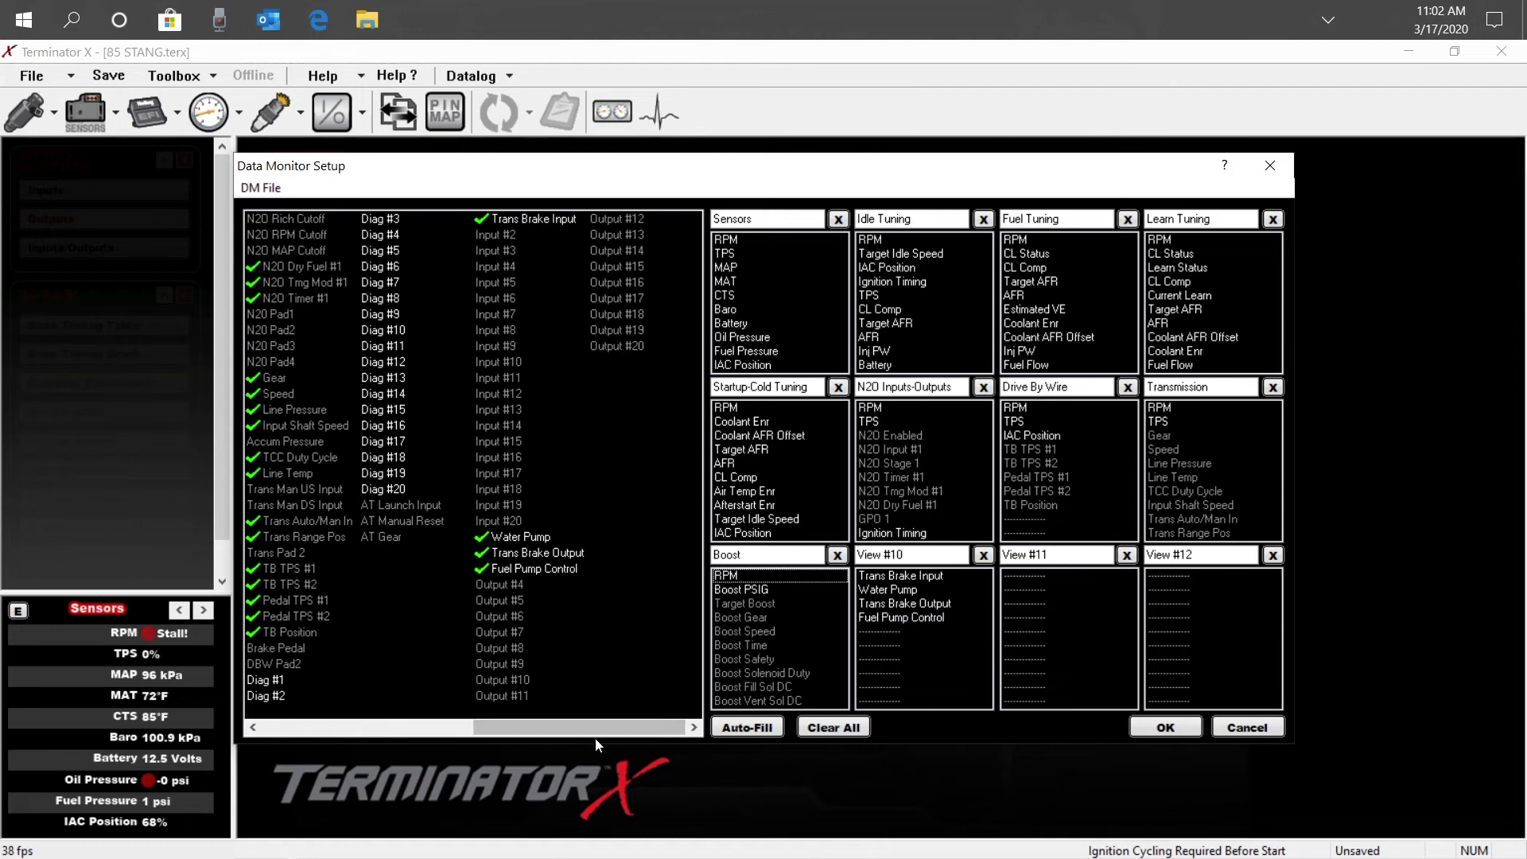
Step: Add Rev Limit #1, rename View #10 to Relays Input Output, and save the monitor setup
drag(596, 728, 337, 741)
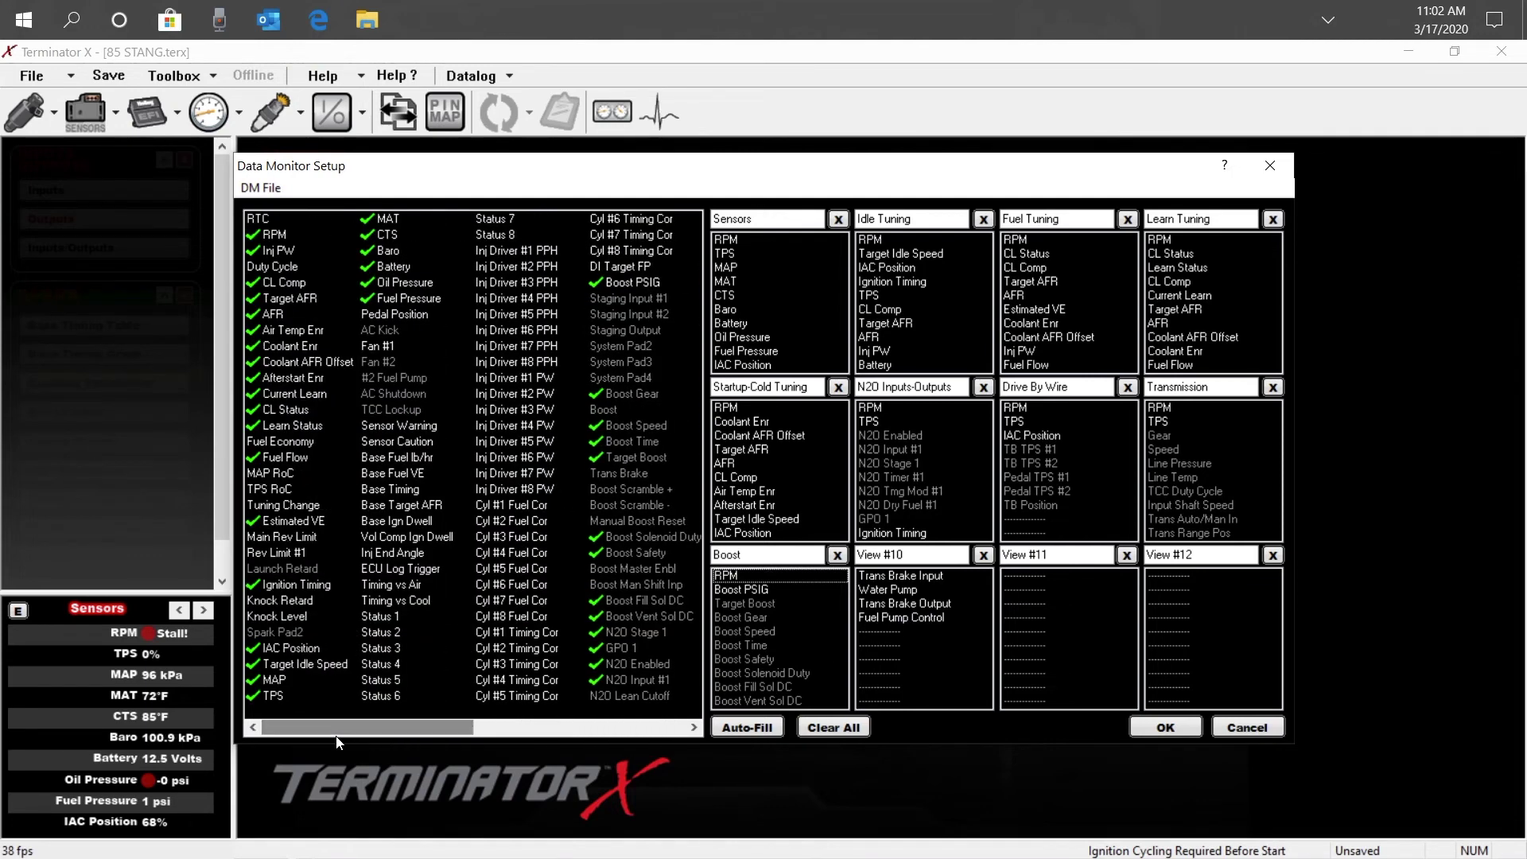
click(288, 555)
drag(274, 555, 897, 636)
click(924, 551)
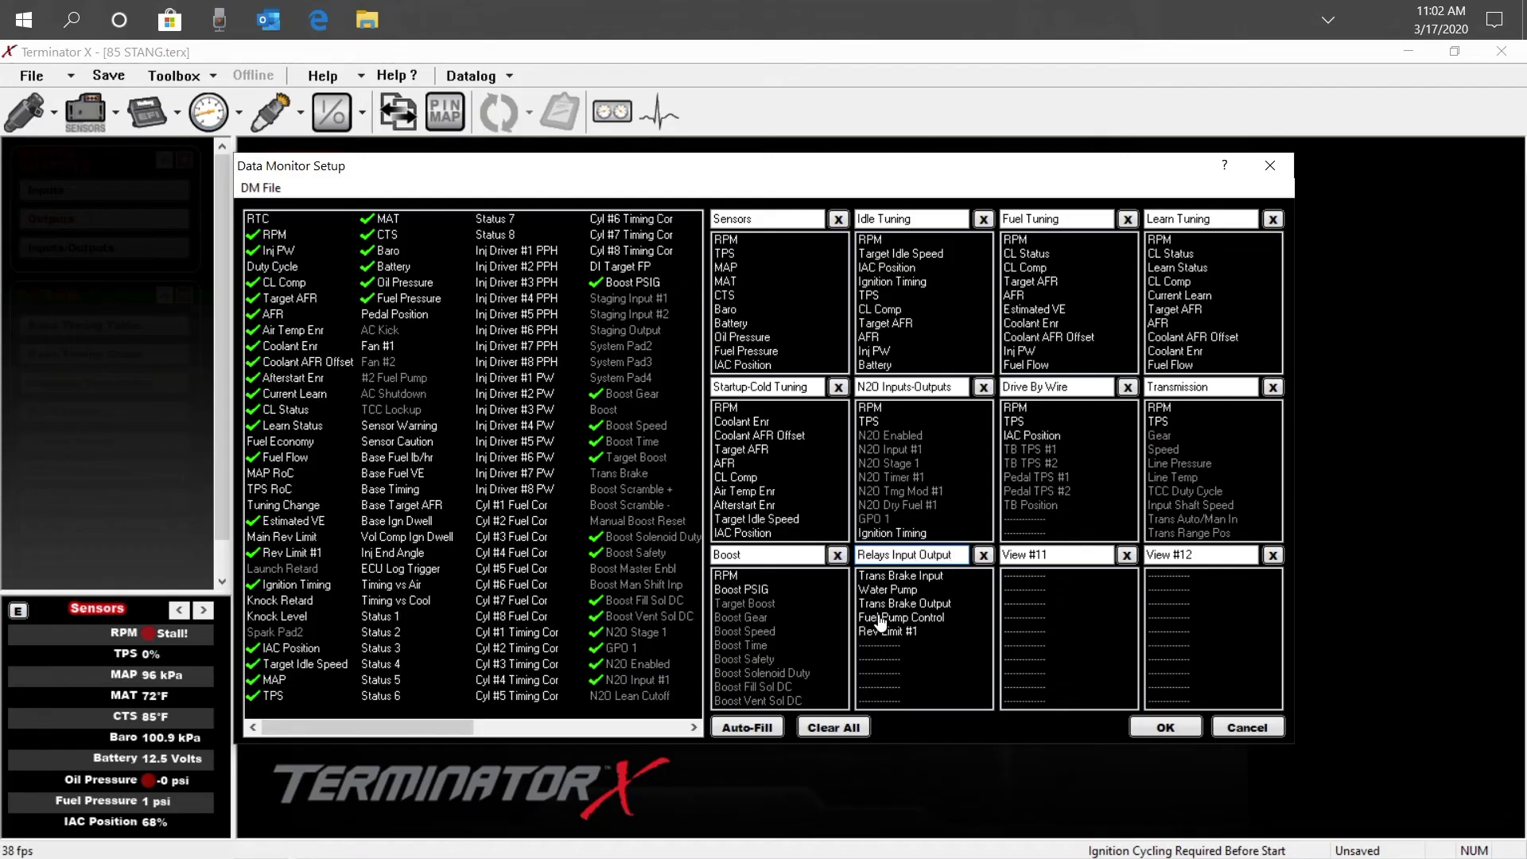
click(1163, 727)
click(818, 488)
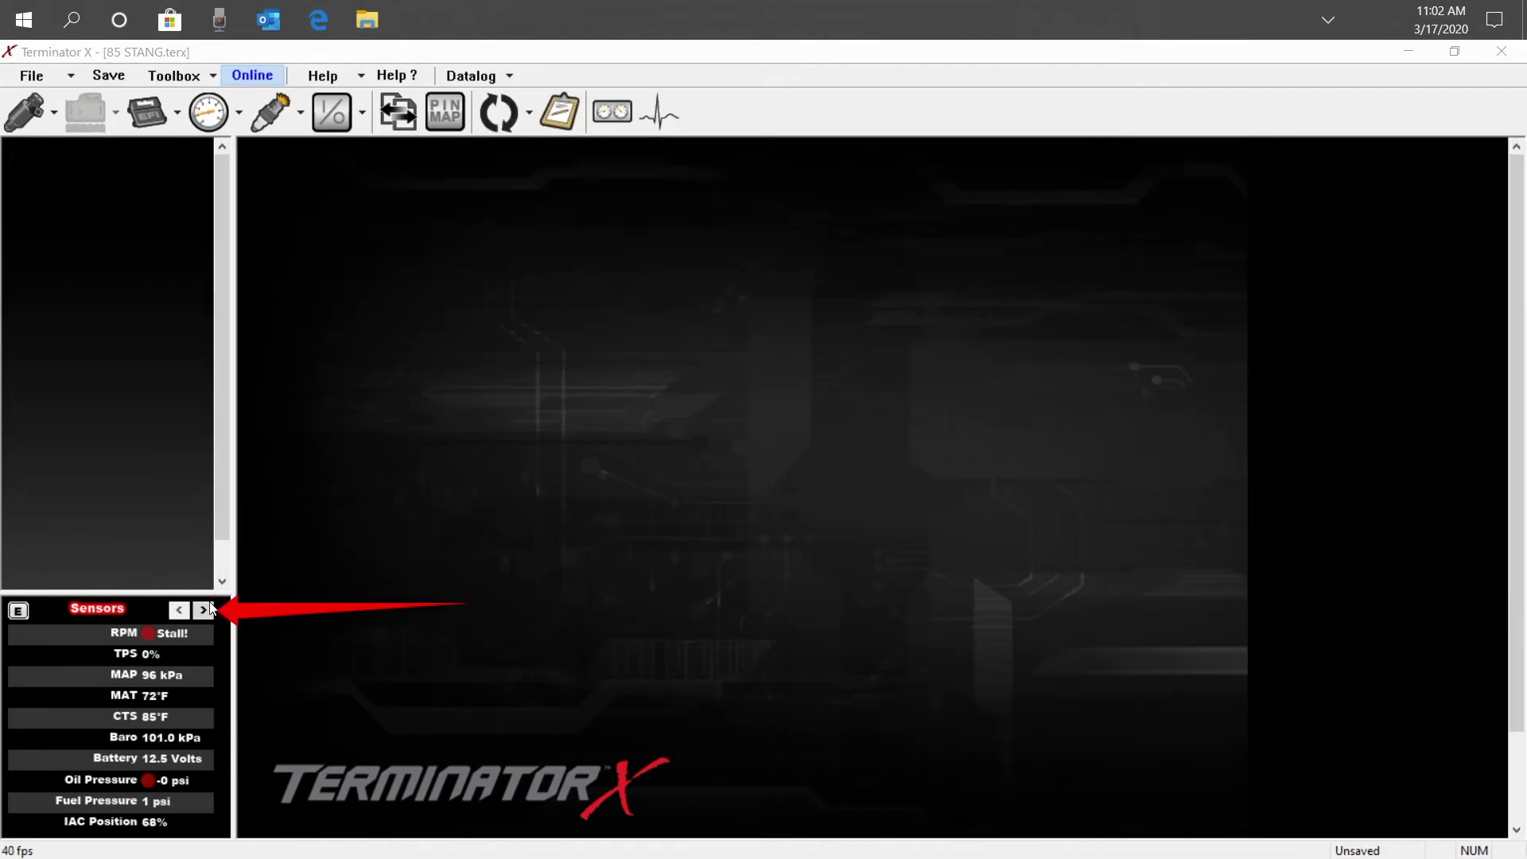
Step: Page forward through the live sensor panel to the Relays Input Output page
click(206, 609)
click(205, 609)
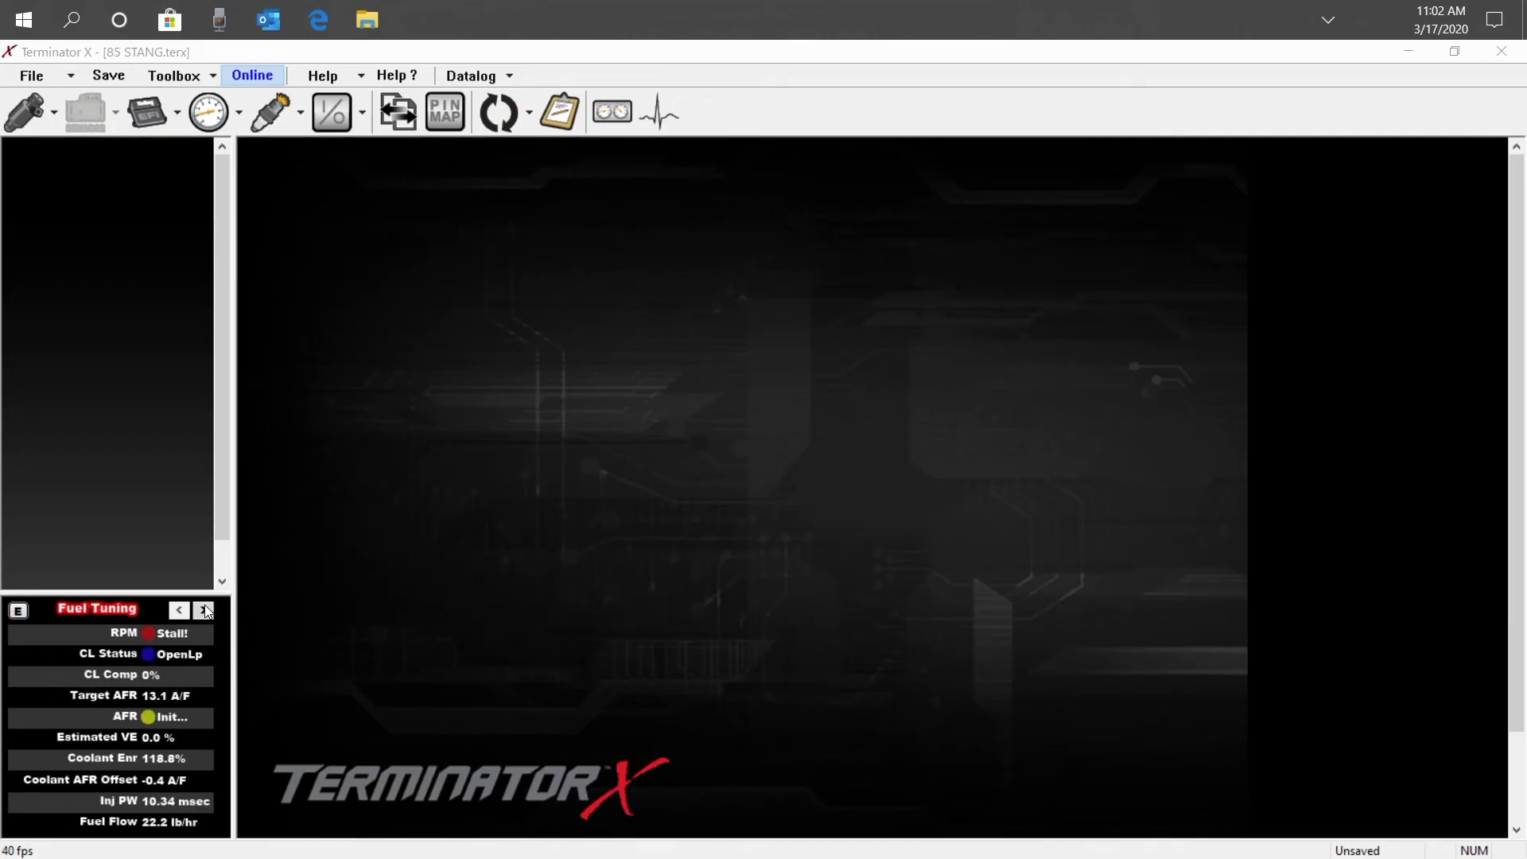
click(205, 609)
click(205, 609)
click(205, 609)
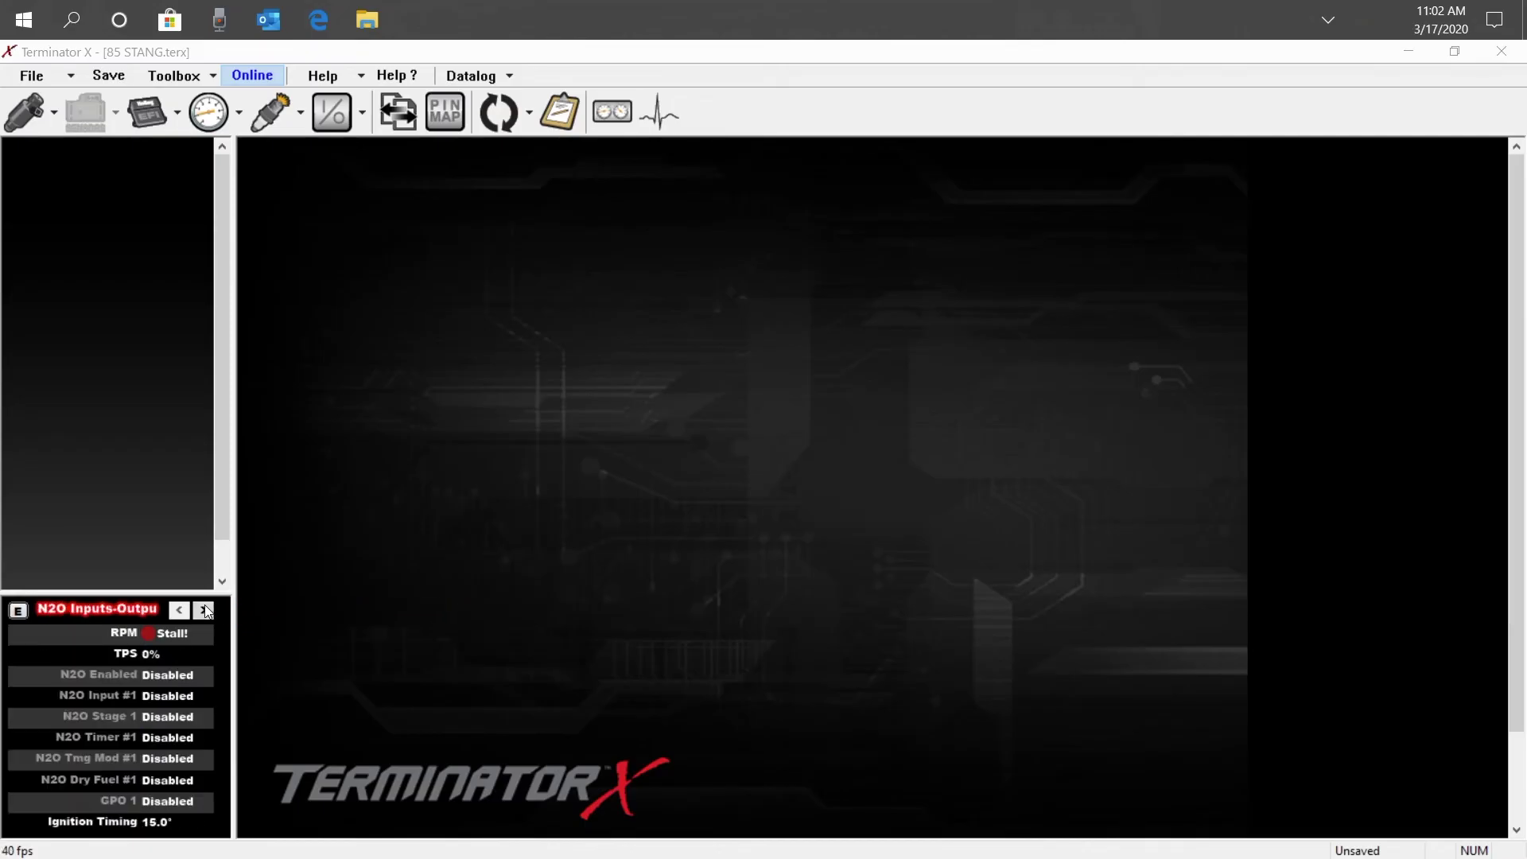
click(205, 609)
click(205, 609)
click(205, 609)
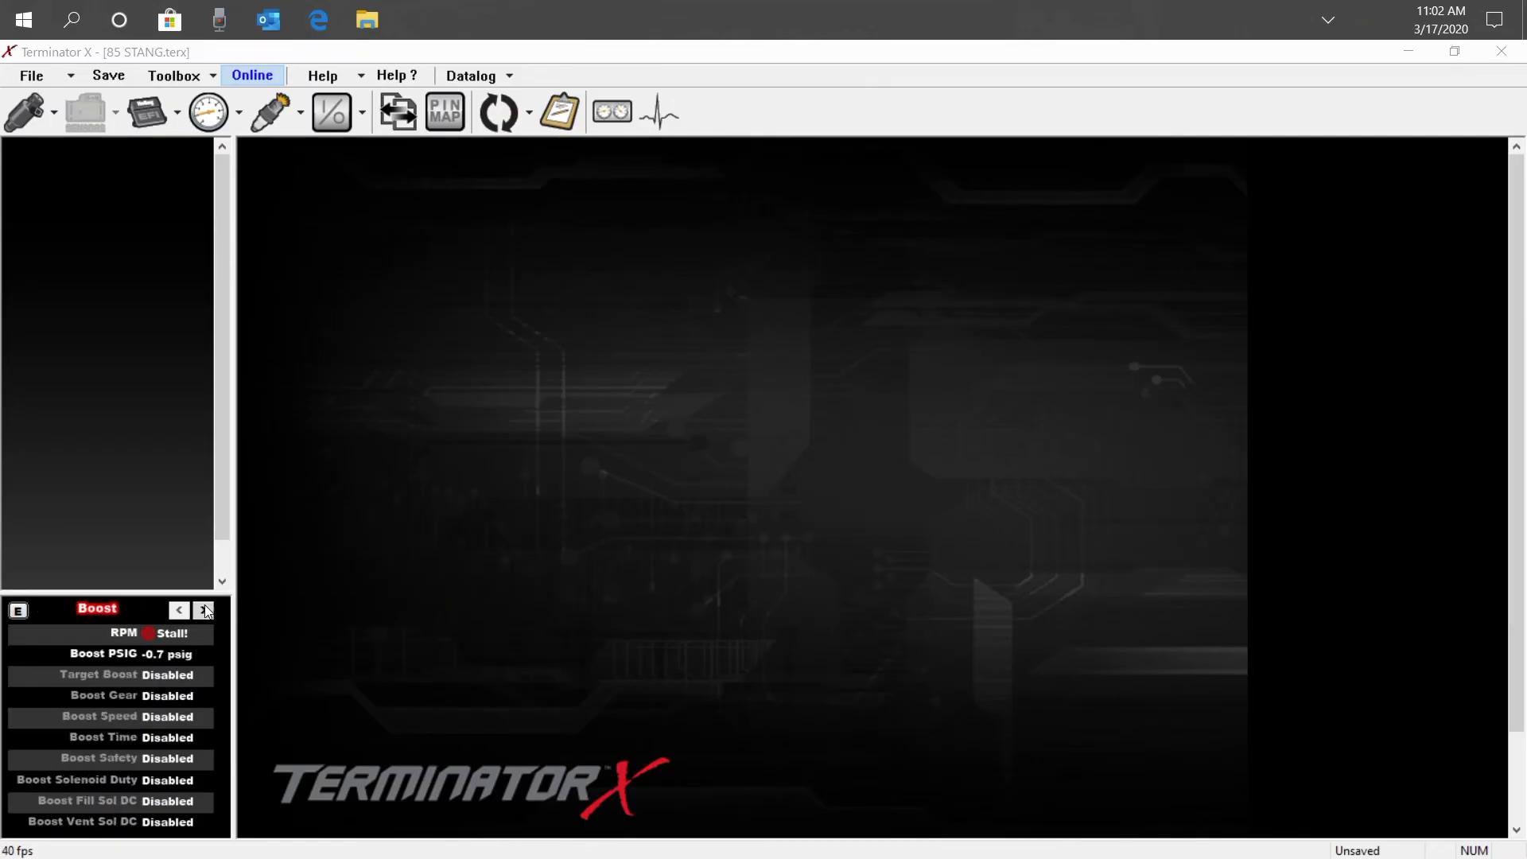
click(205, 609)
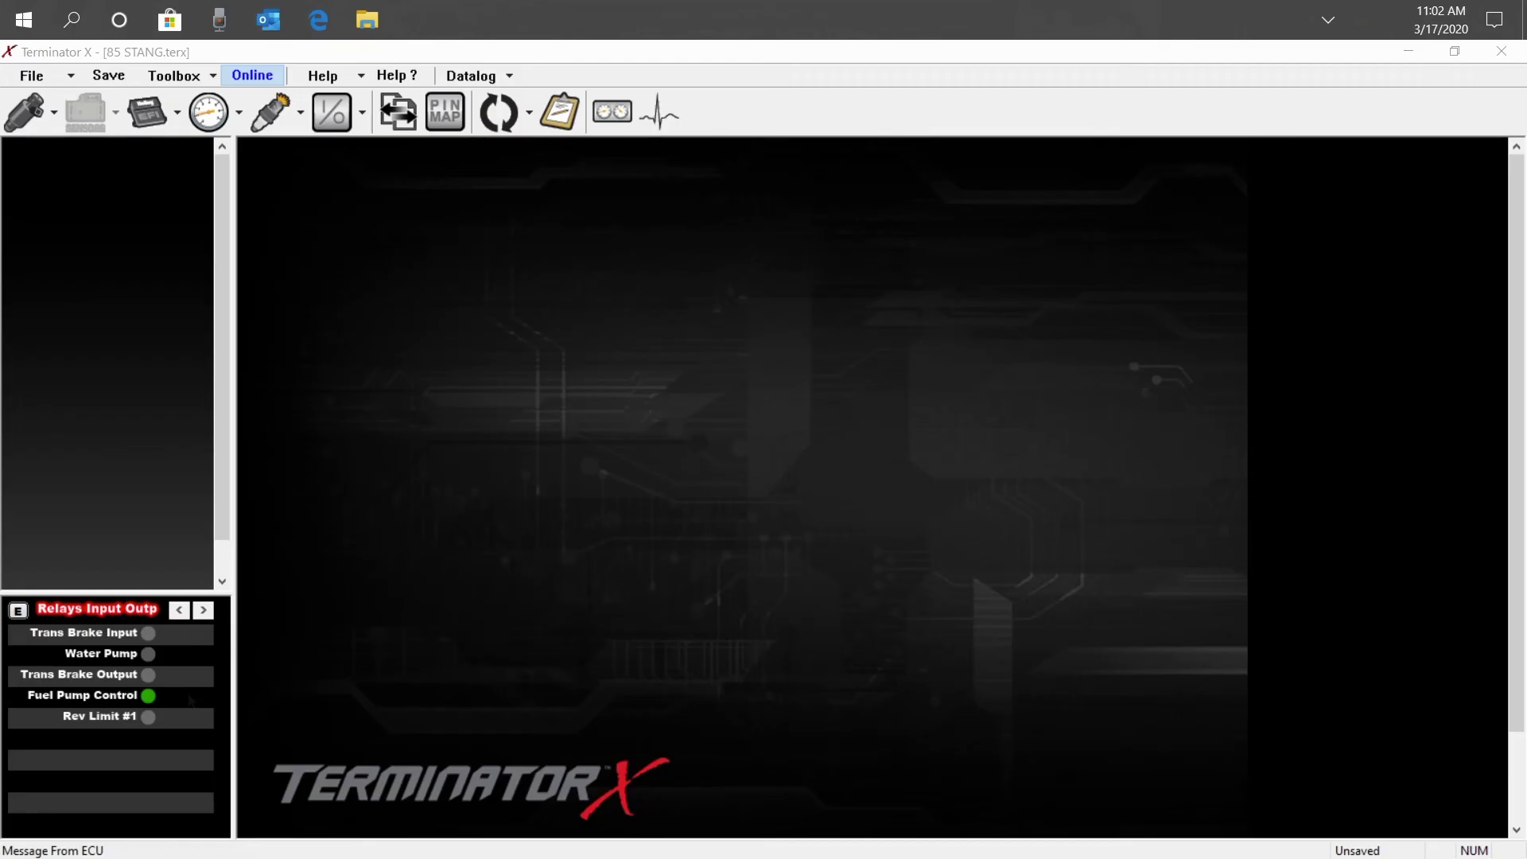
Step: Configure the Water Pump output with a single CTS sensor trigger at a 30 °F threshold
click(335, 107)
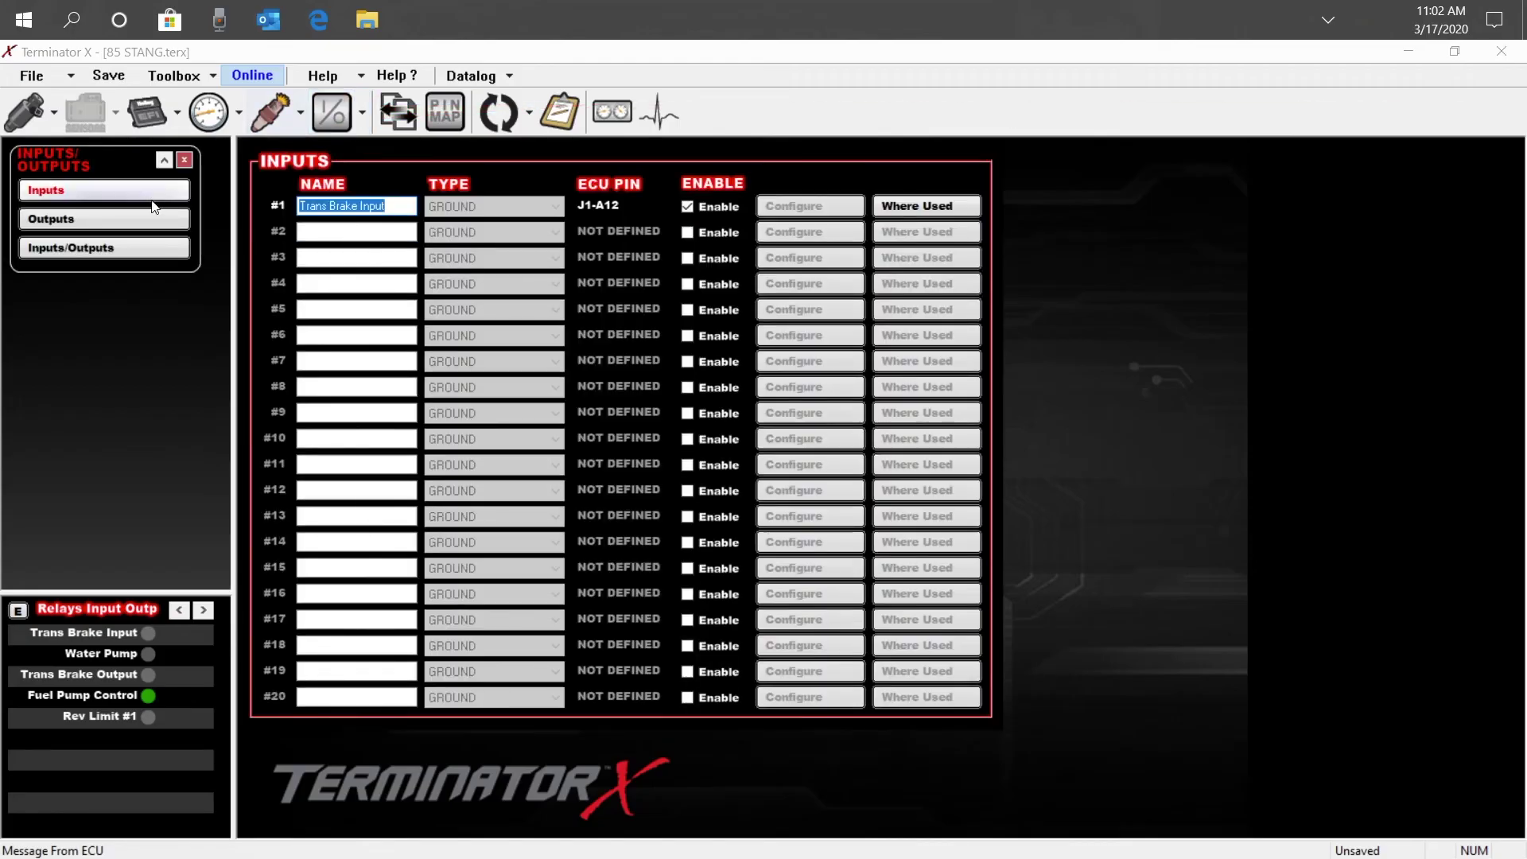
click(143, 226)
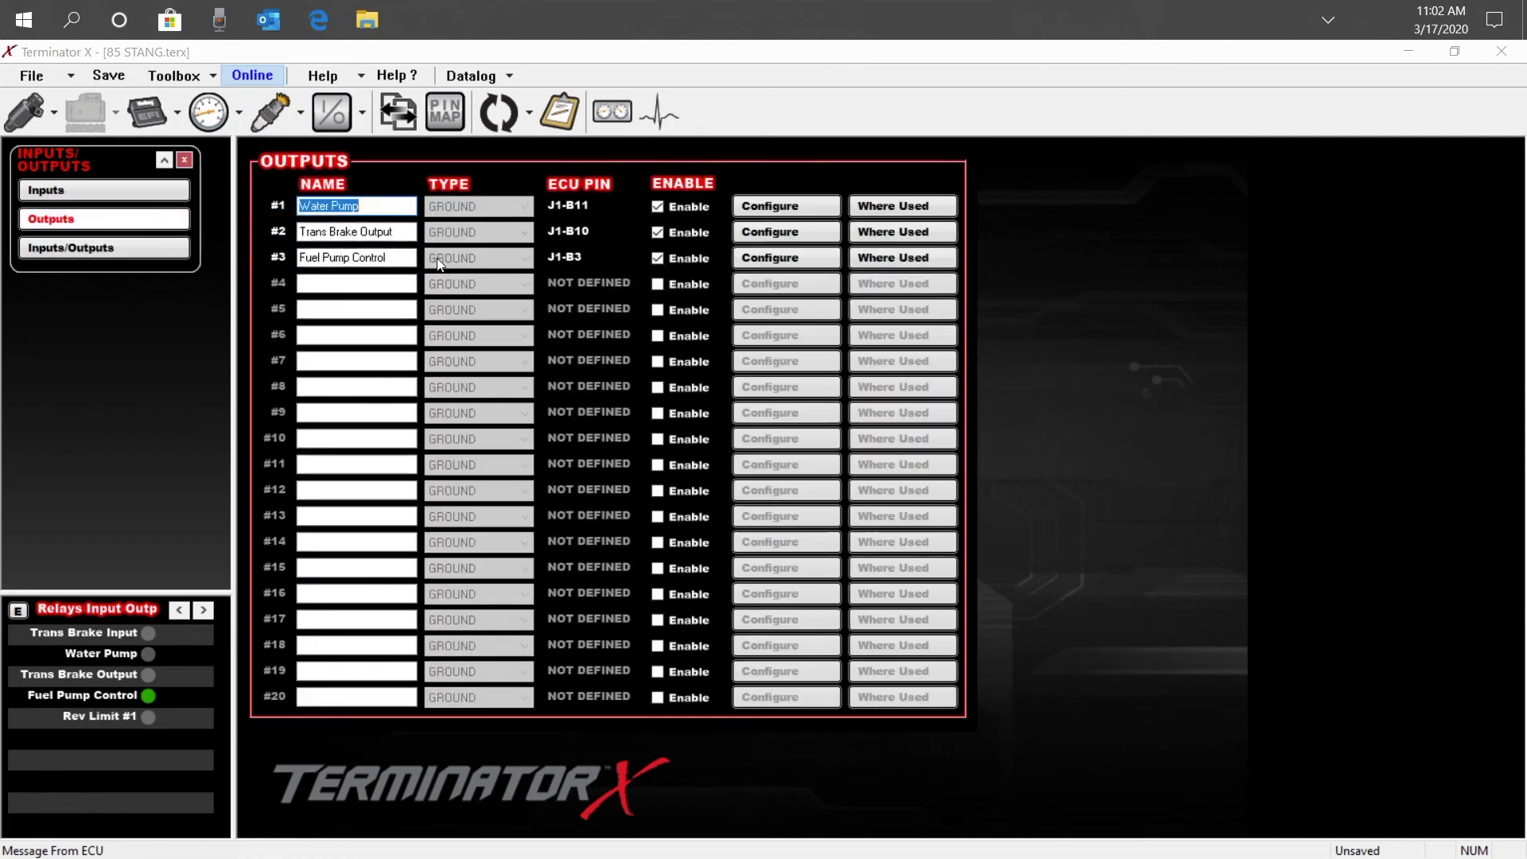
click(757, 205)
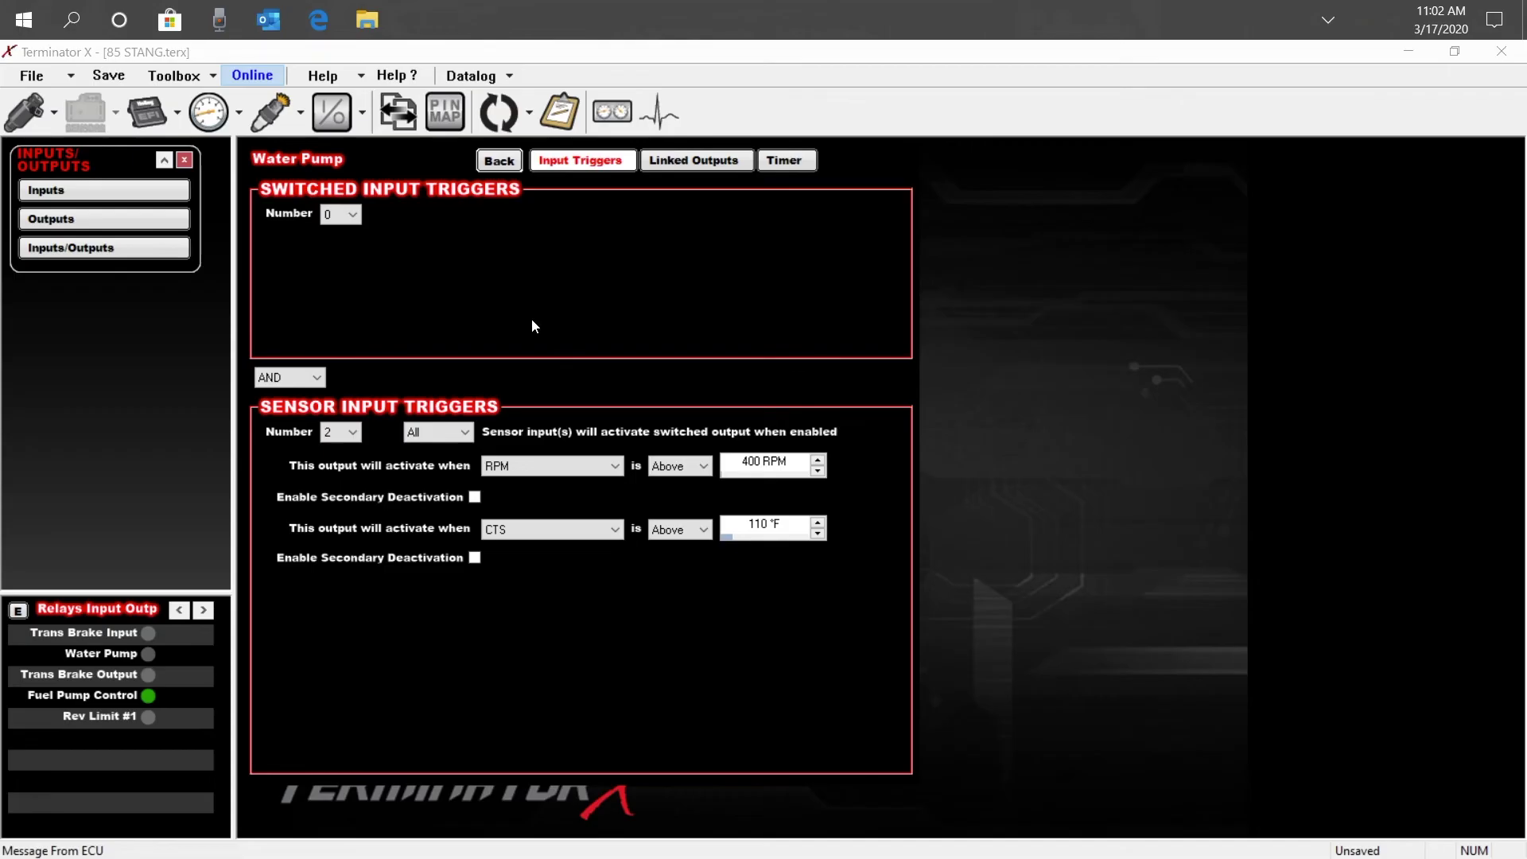
click(346, 434)
click(355, 434)
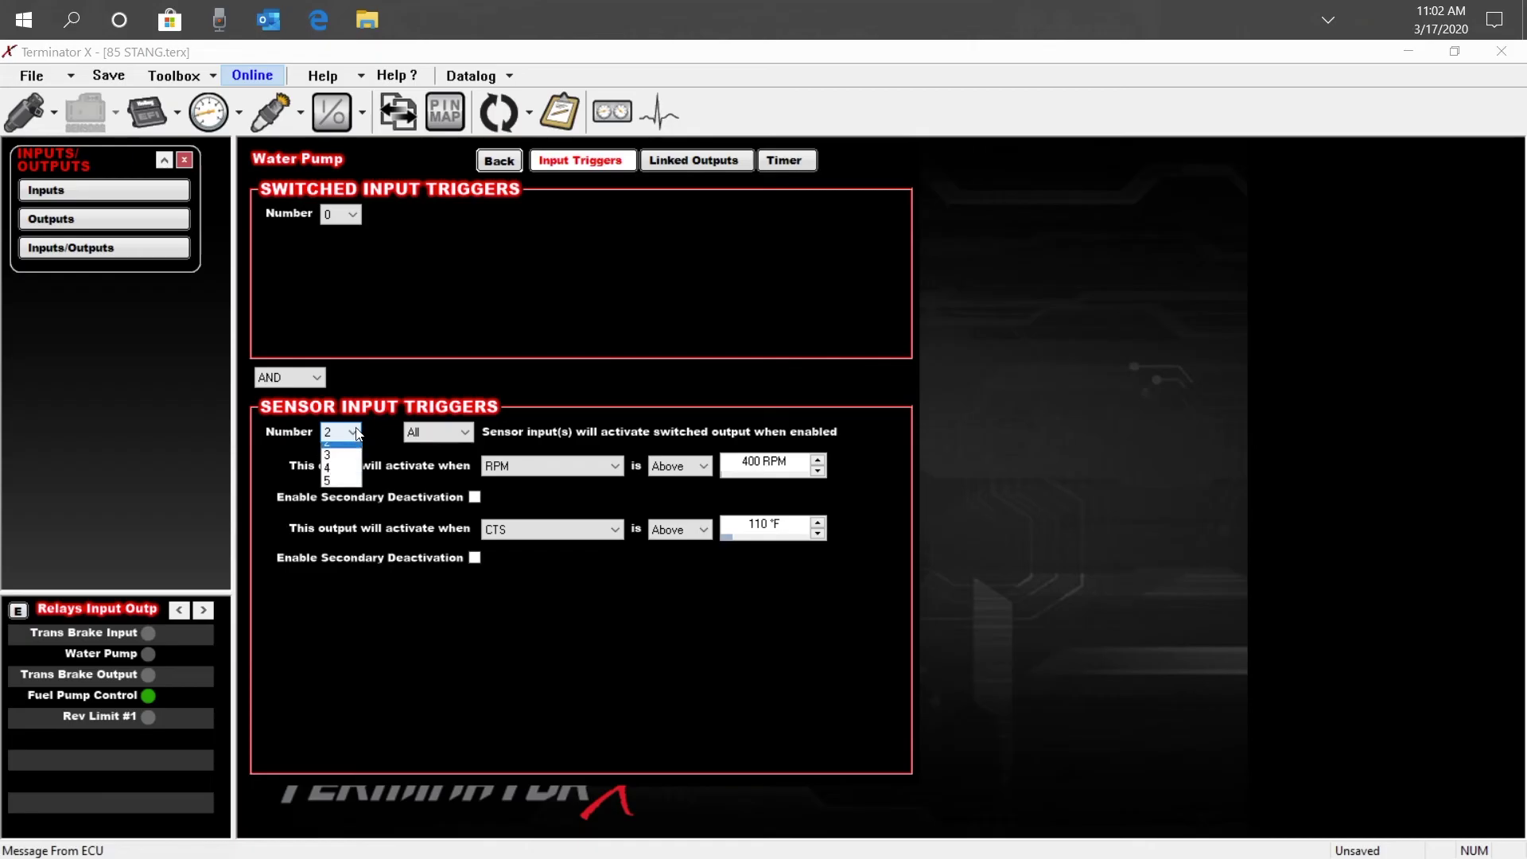
click(341, 463)
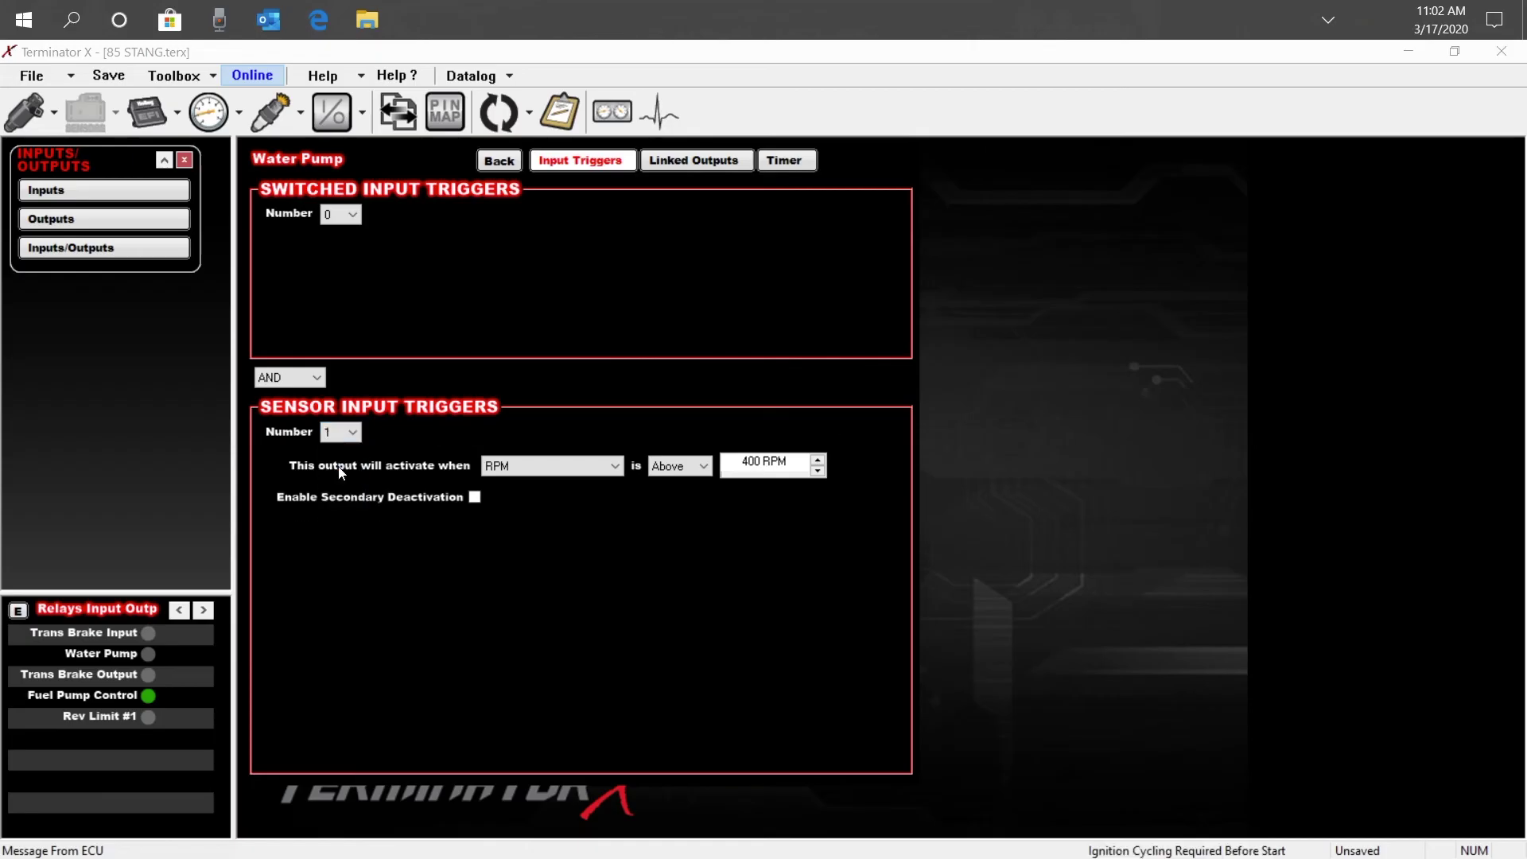
click(615, 466)
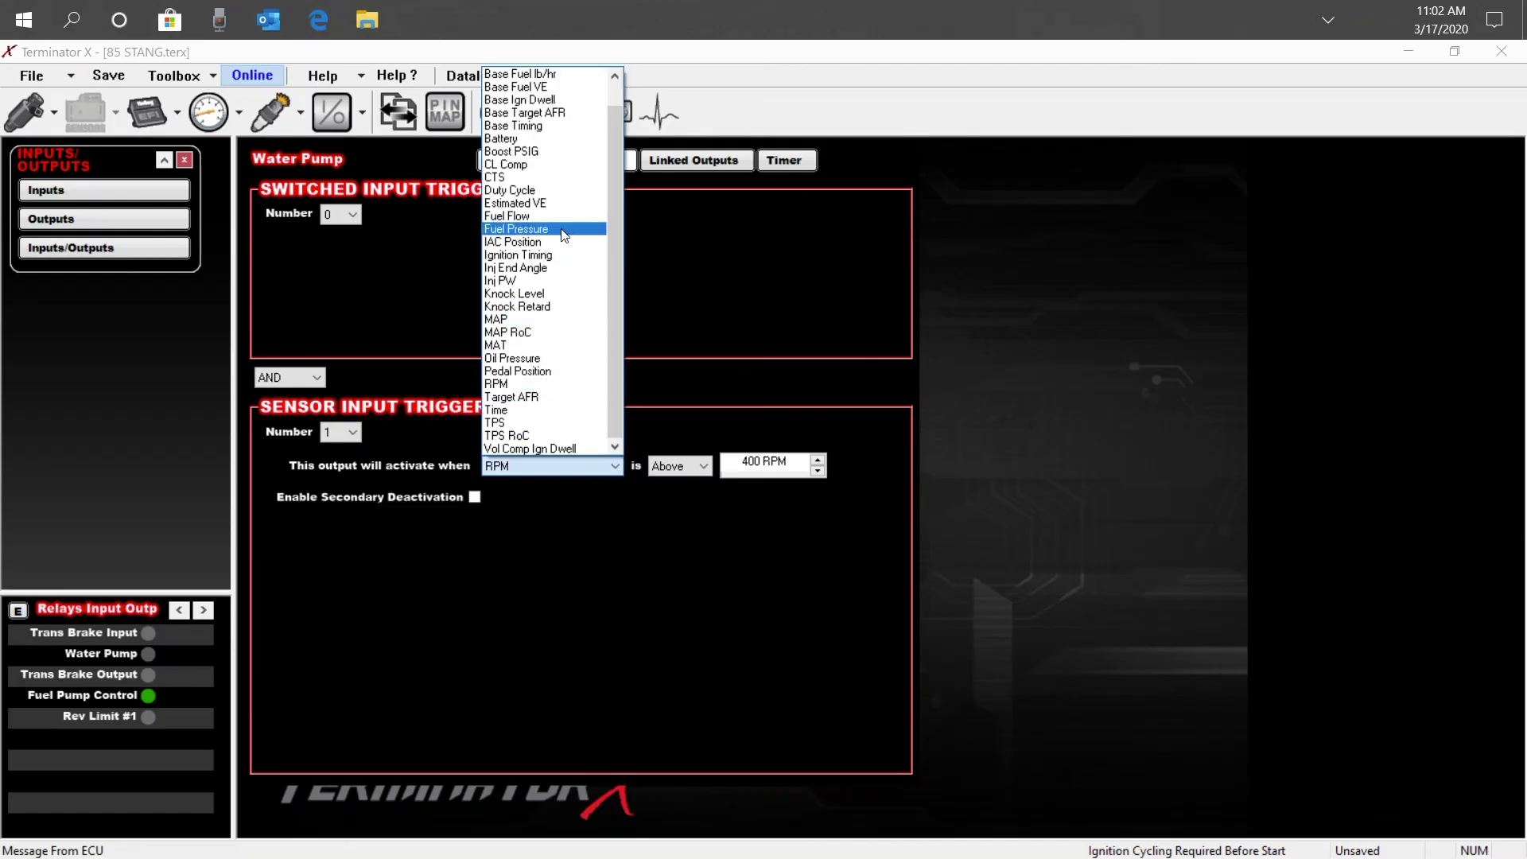
click(534, 176)
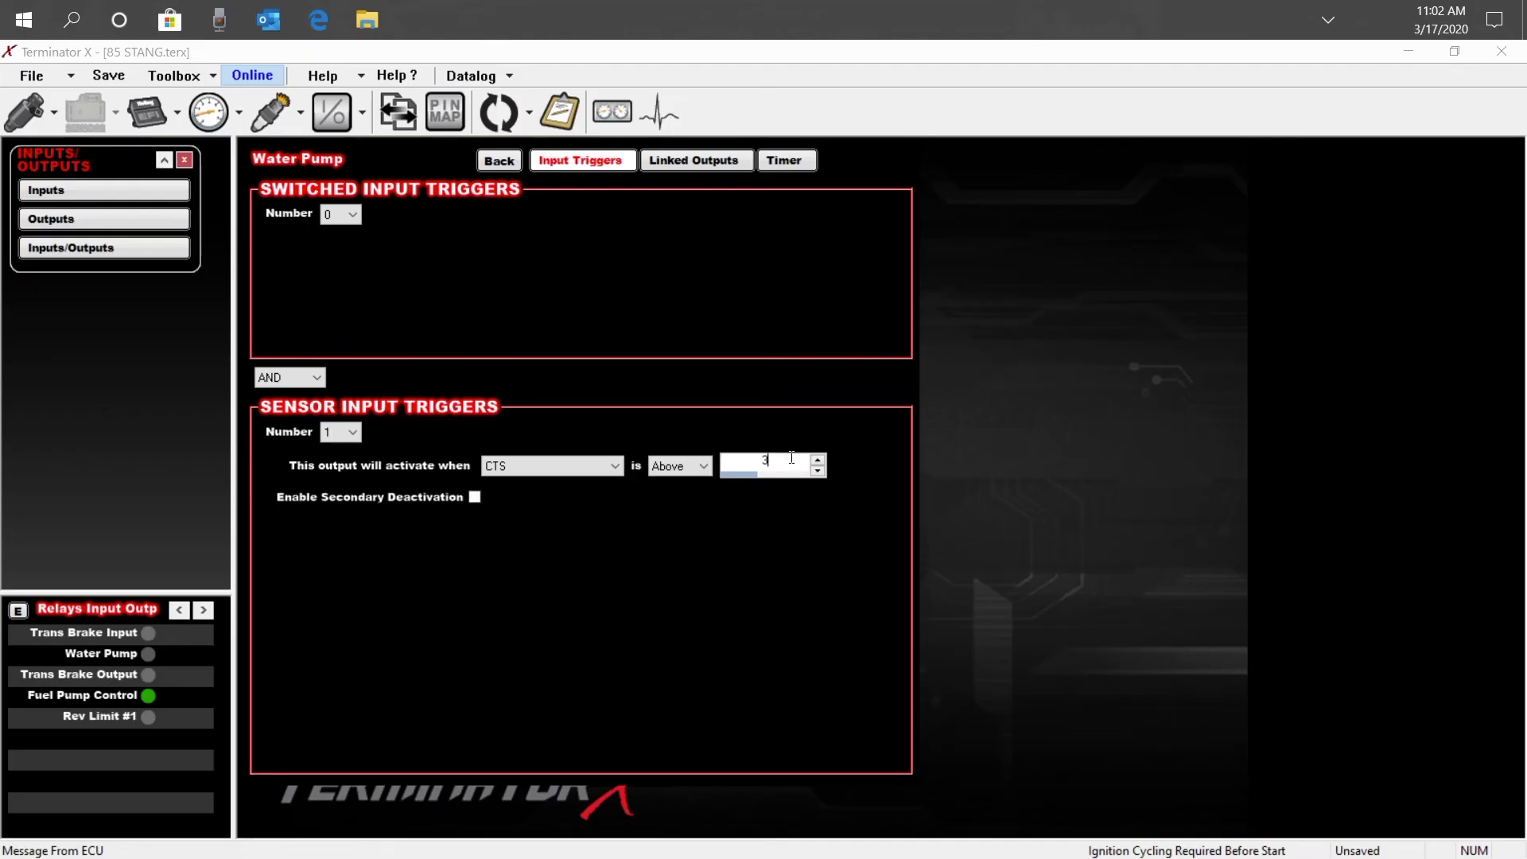
key(Return)
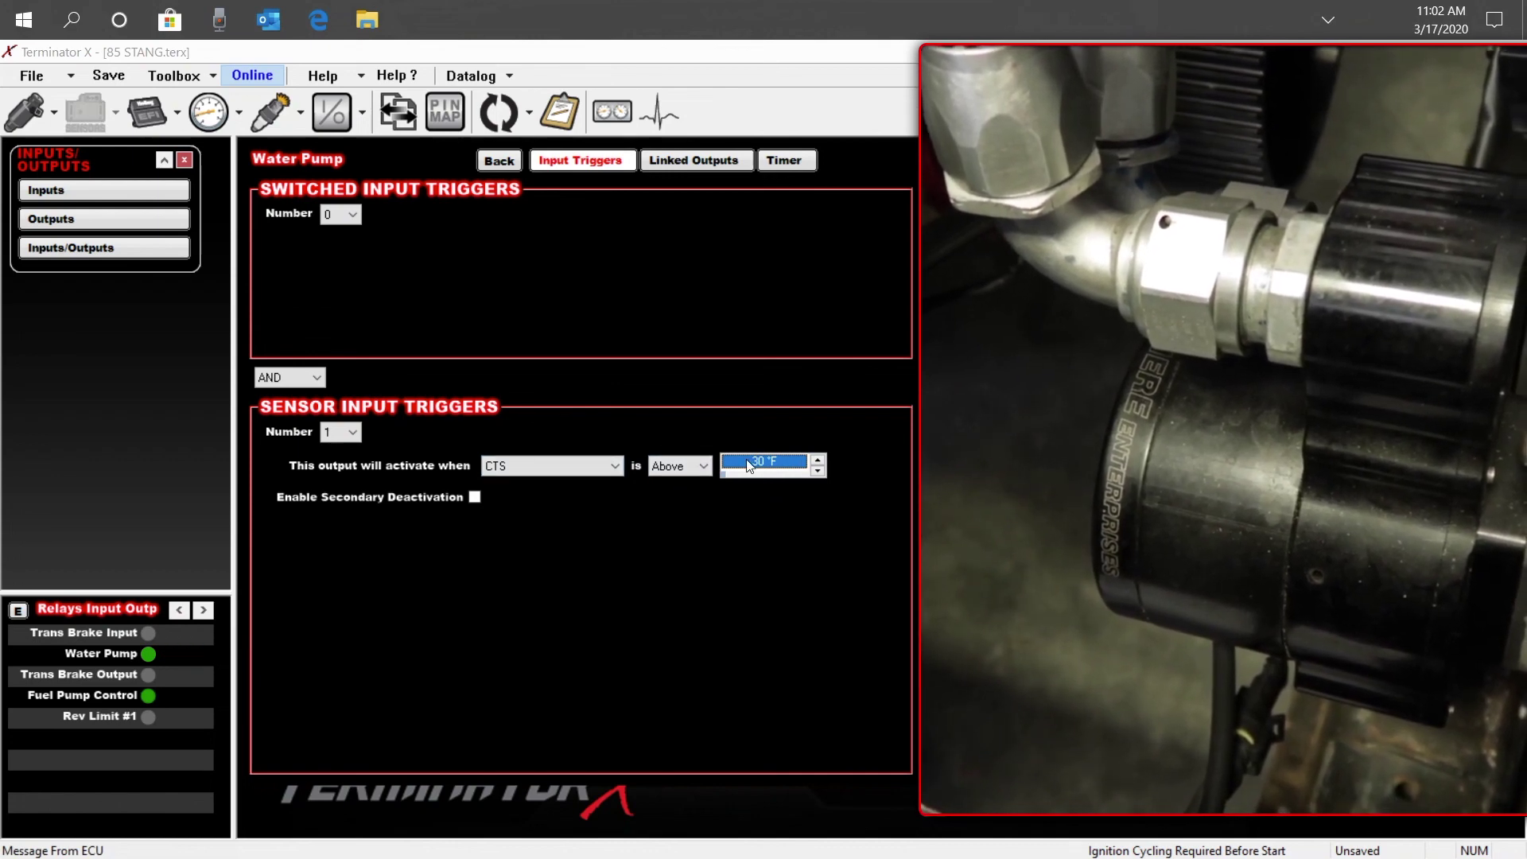
text(18)
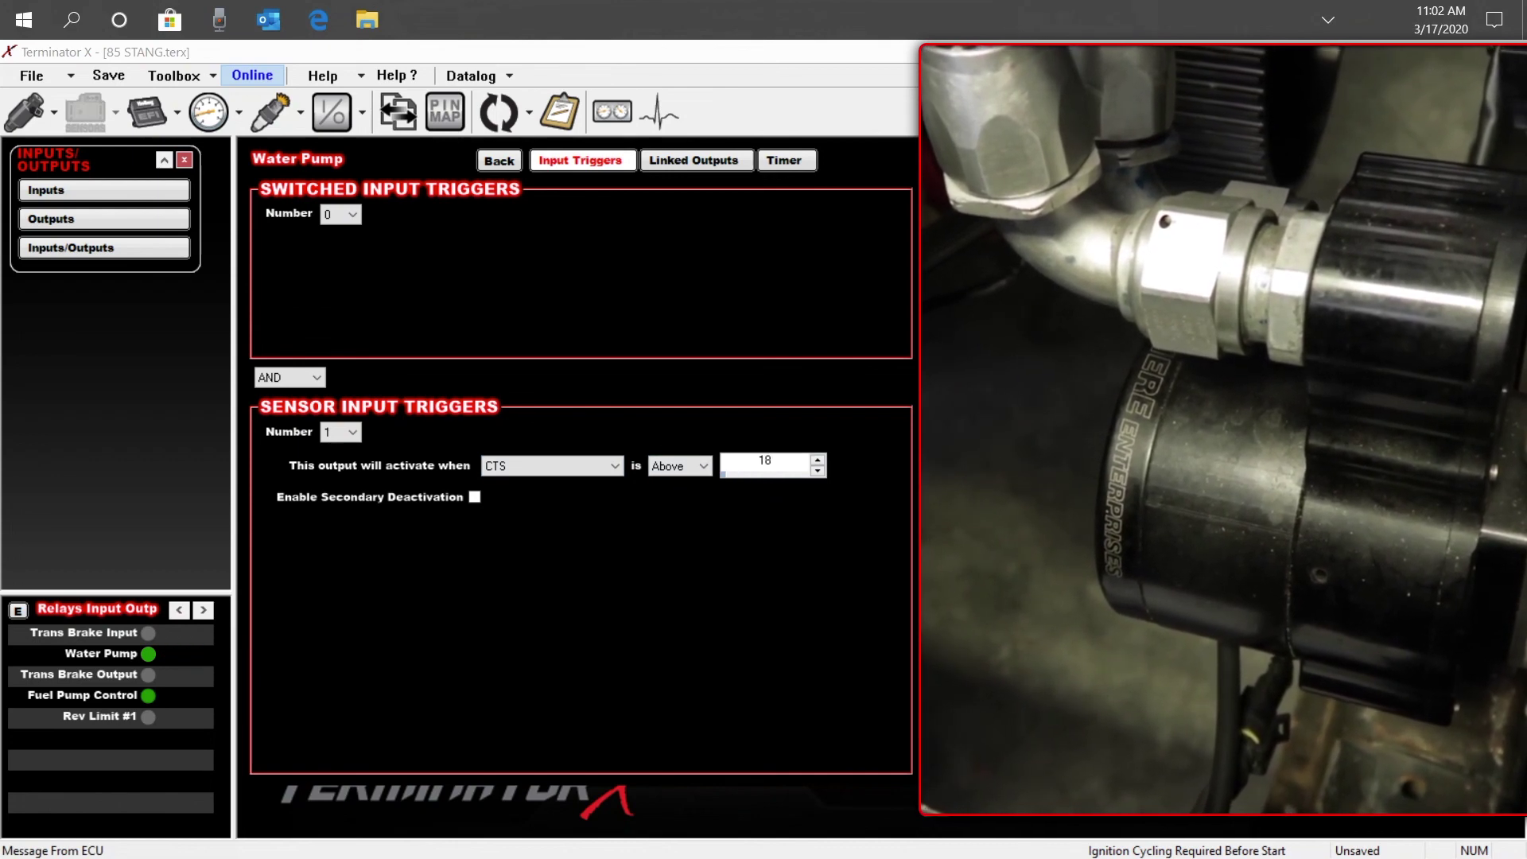
text(0)
Step: Commit the CTS value 180, restore two sensor triggers, and set the first to RPM above 400
key(Return)
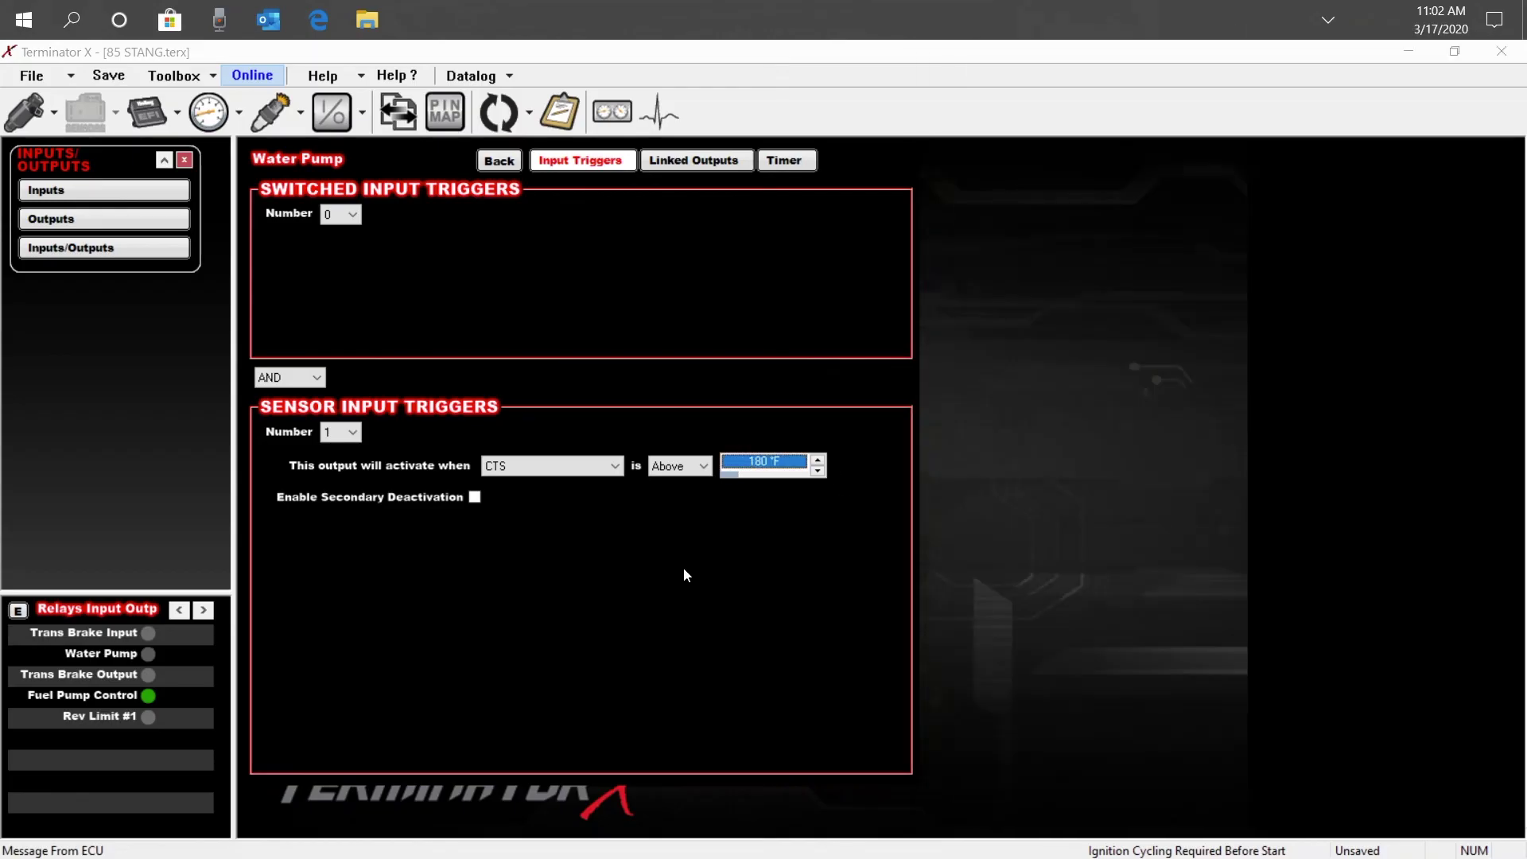
click(341, 432)
click(334, 464)
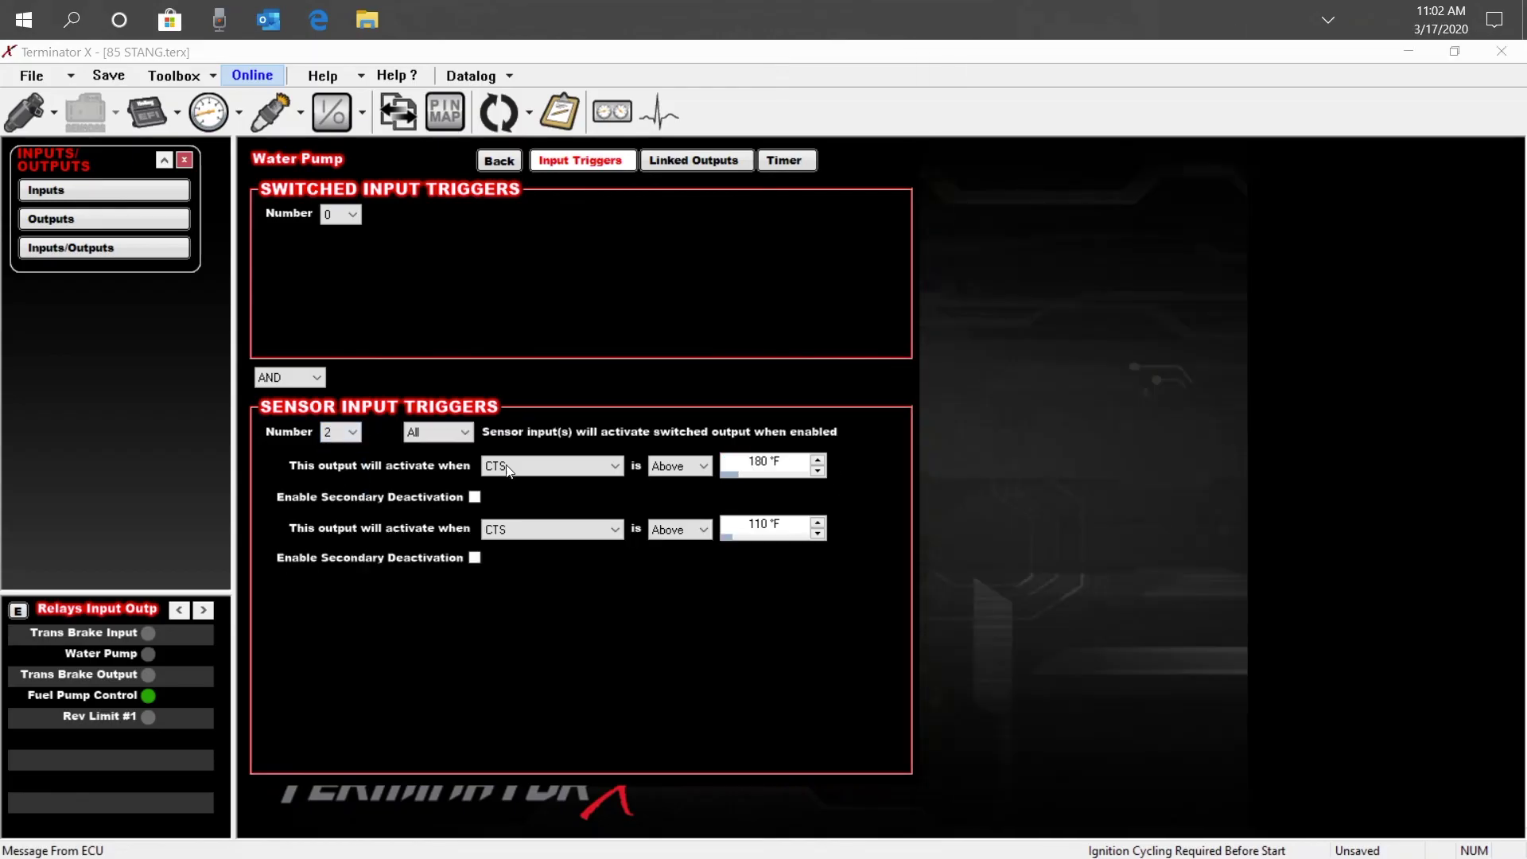
click(551, 466)
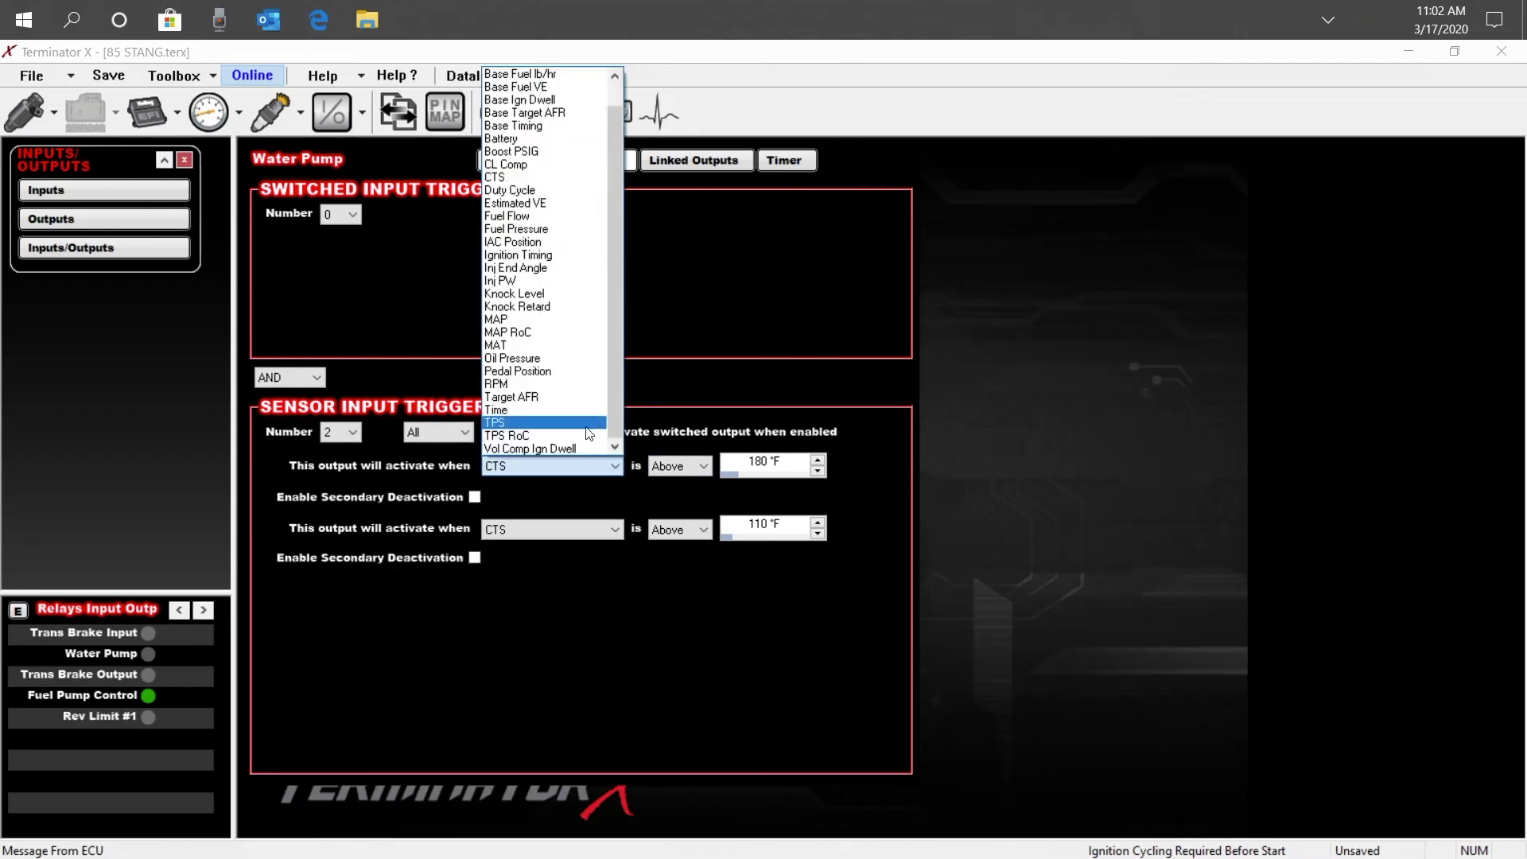
click(549, 386)
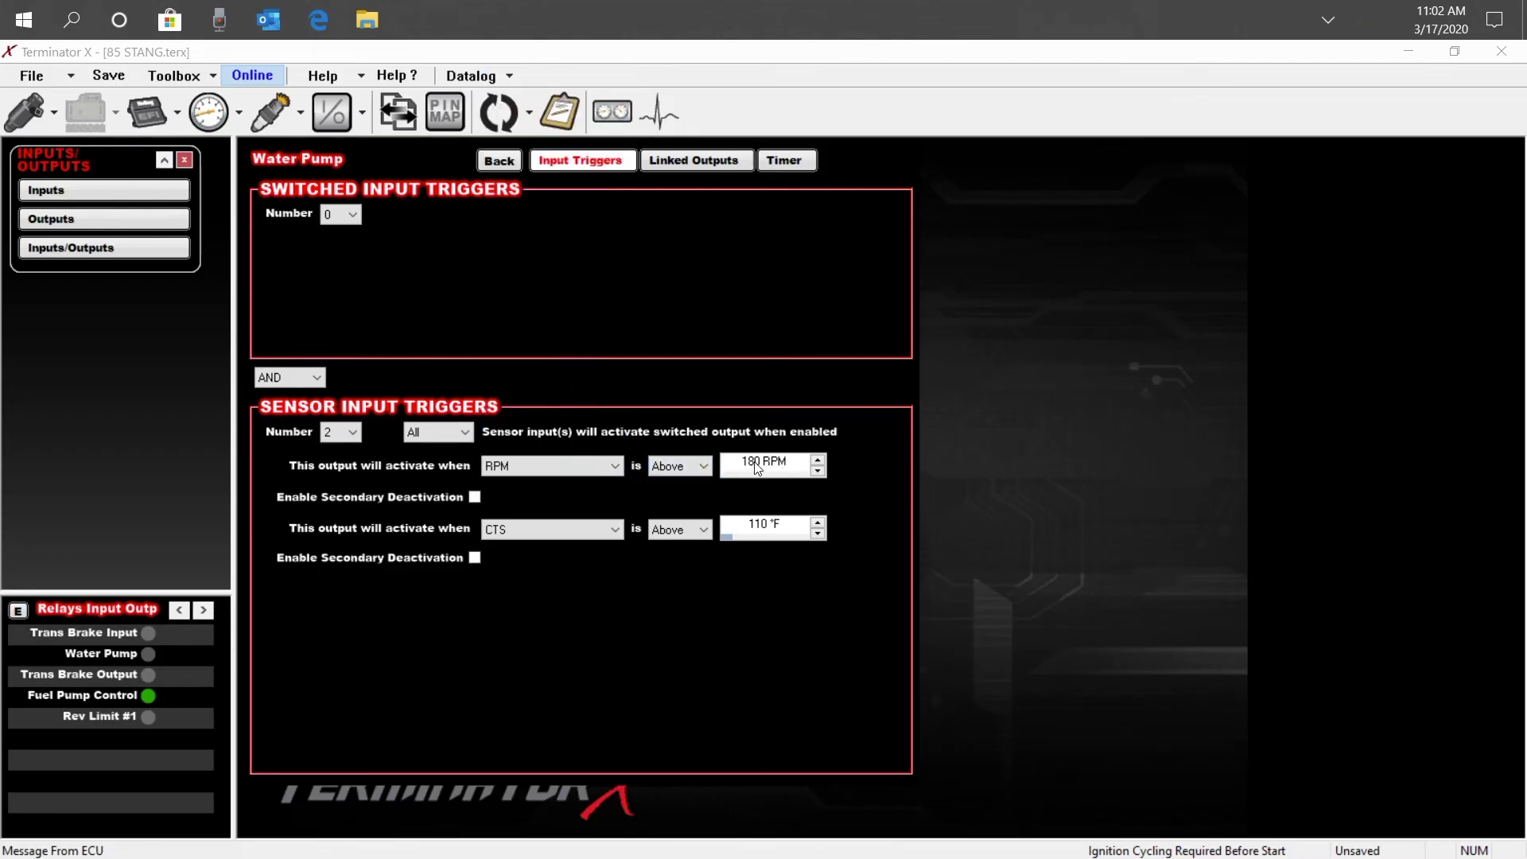
text(400)
key(Return)
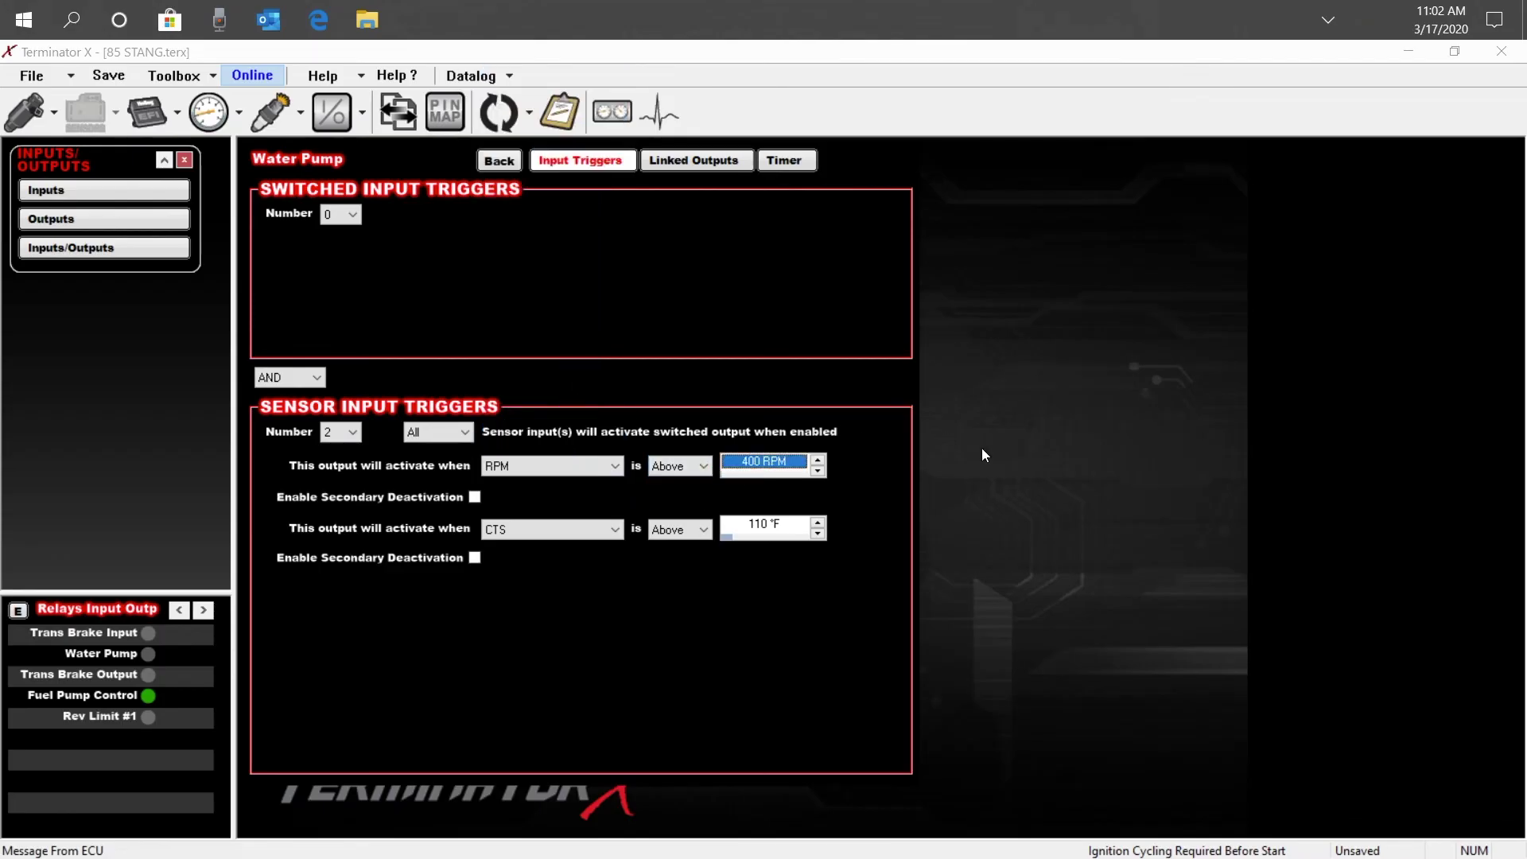